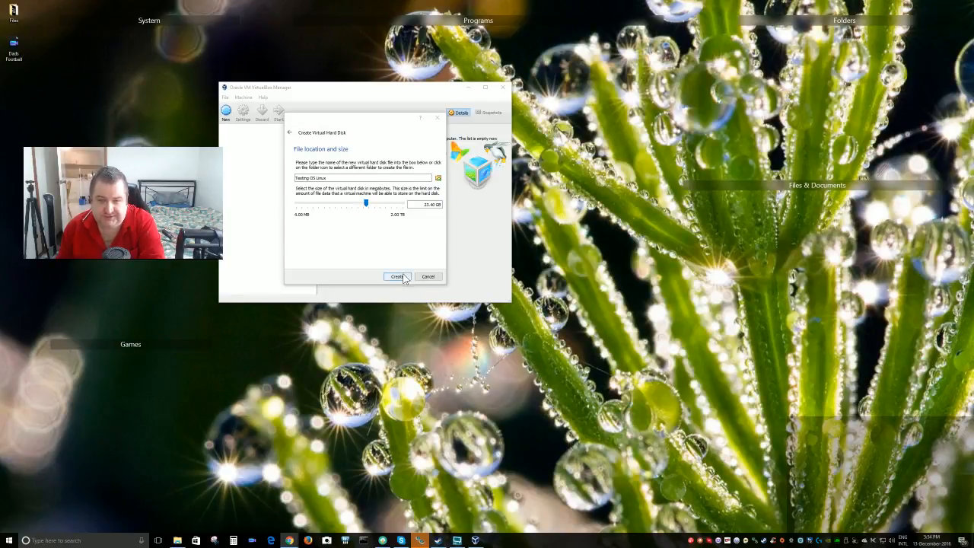
# Step the disk wizard back to the Hard disk file type page and move it aside to reveal the machine wizard
pyautogui.click(289, 133)
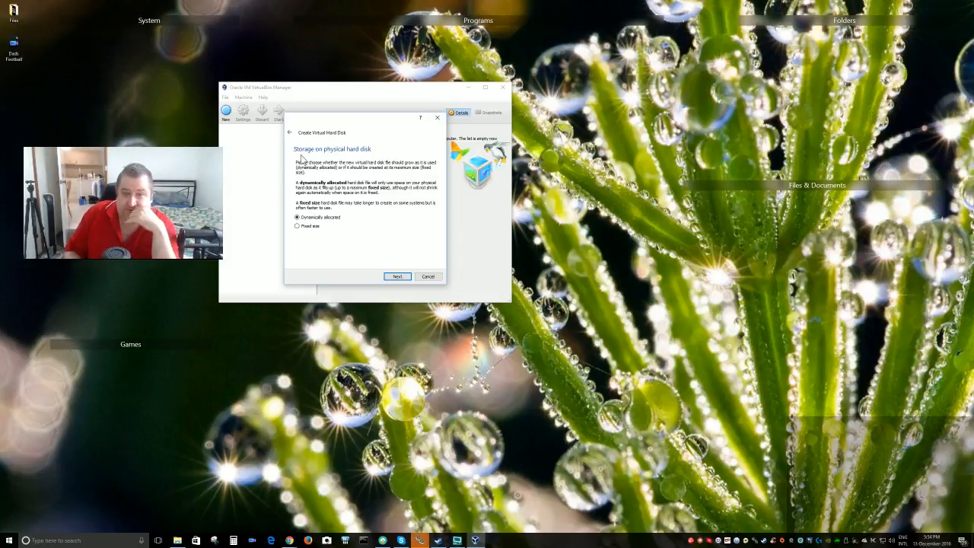
pyautogui.click(290, 134)
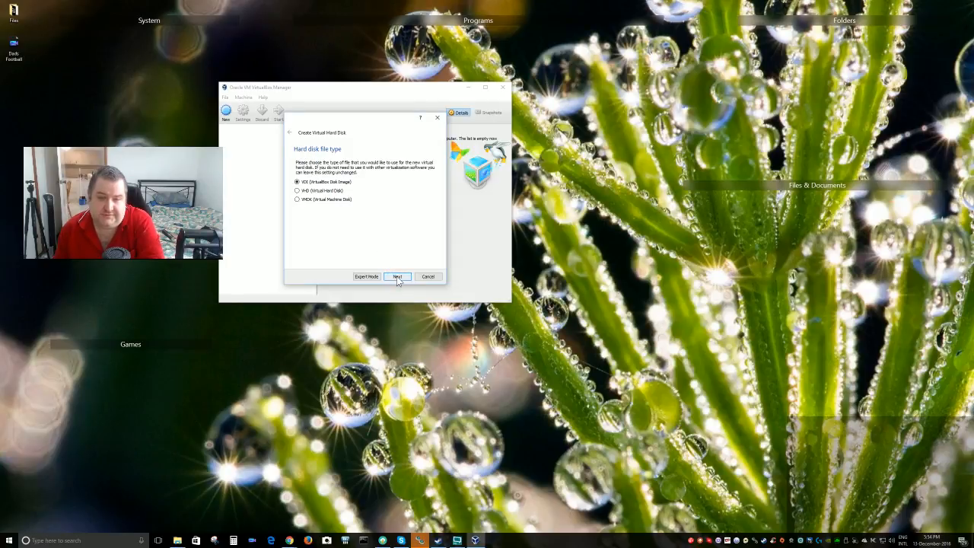
pyautogui.moveTo(363, 118); pyautogui.dragTo(565, 128)
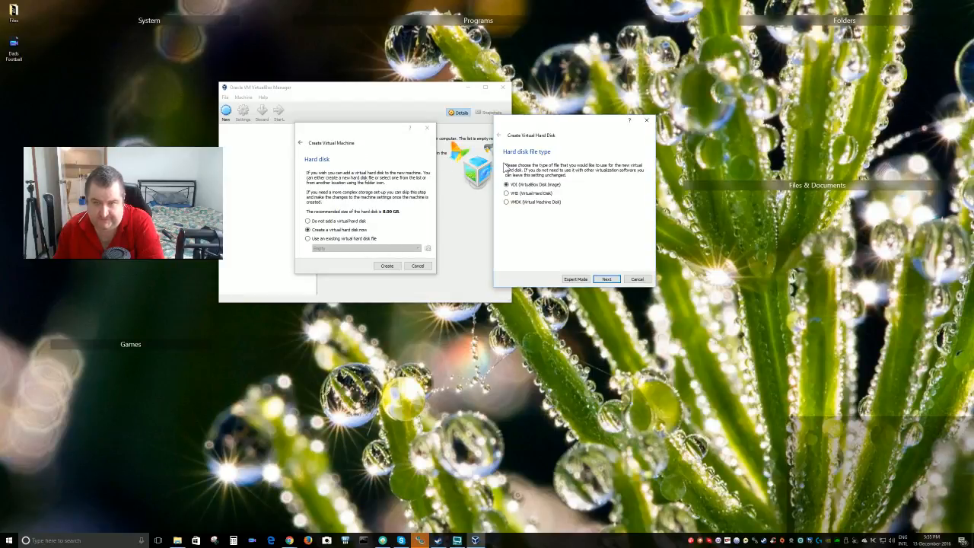
# Close the disk wizard and return the New VM wizard to its name and OS page
pyautogui.click(637, 279)
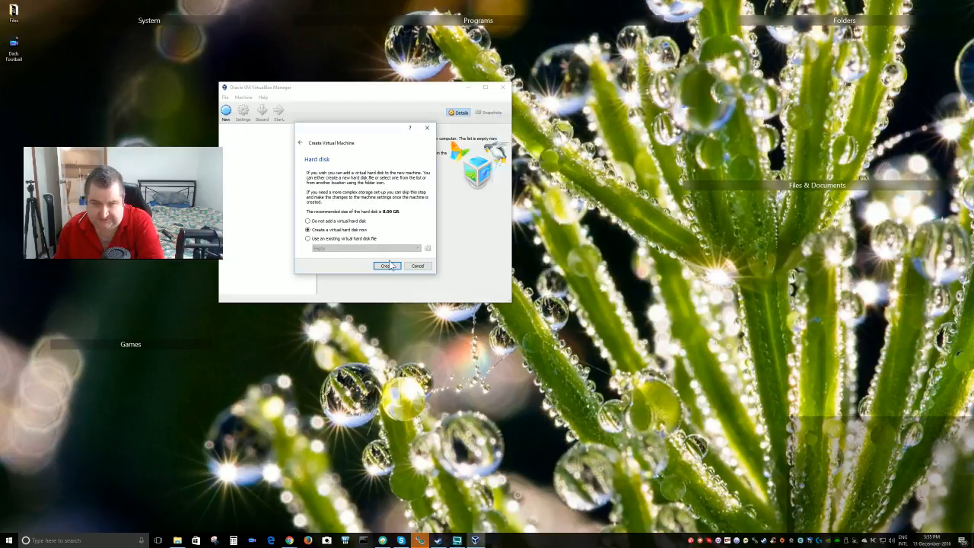
pyautogui.click(299, 145)
pyautogui.click(299, 145)
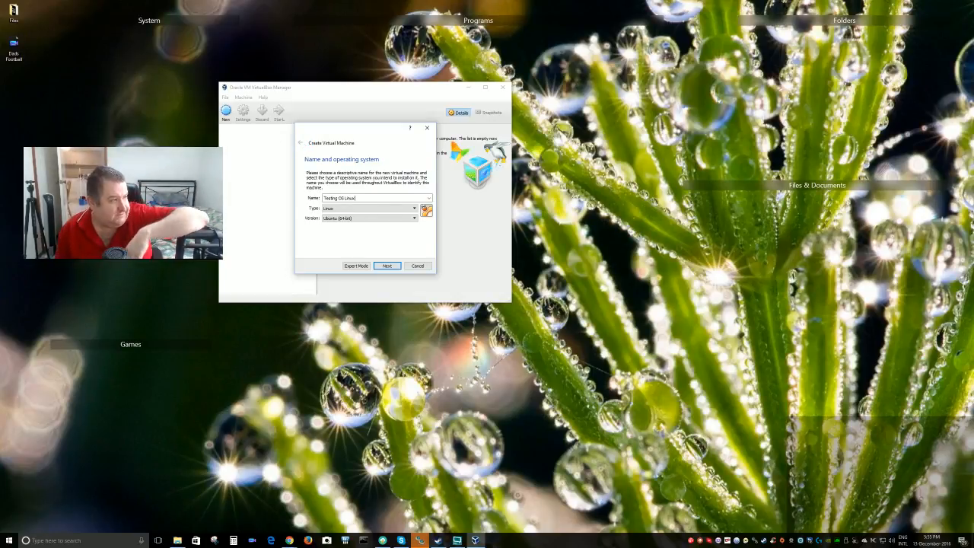
pyautogui.hotkey('alt', 'Tab')
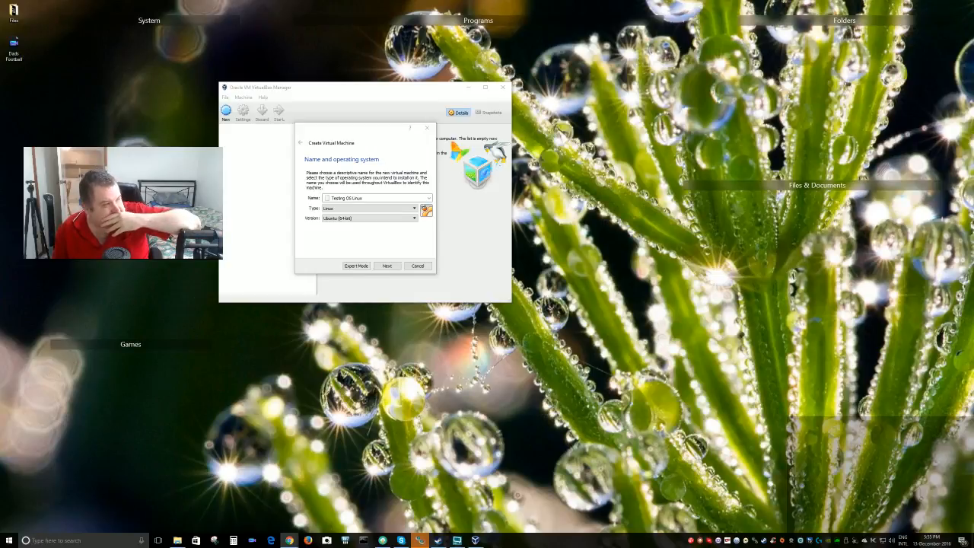
# Create the Ubuntu (64-bit) machine with 2048 MB memory and a dynamically allocated 22.31 GB VDI disk
pyautogui.click(386, 265)
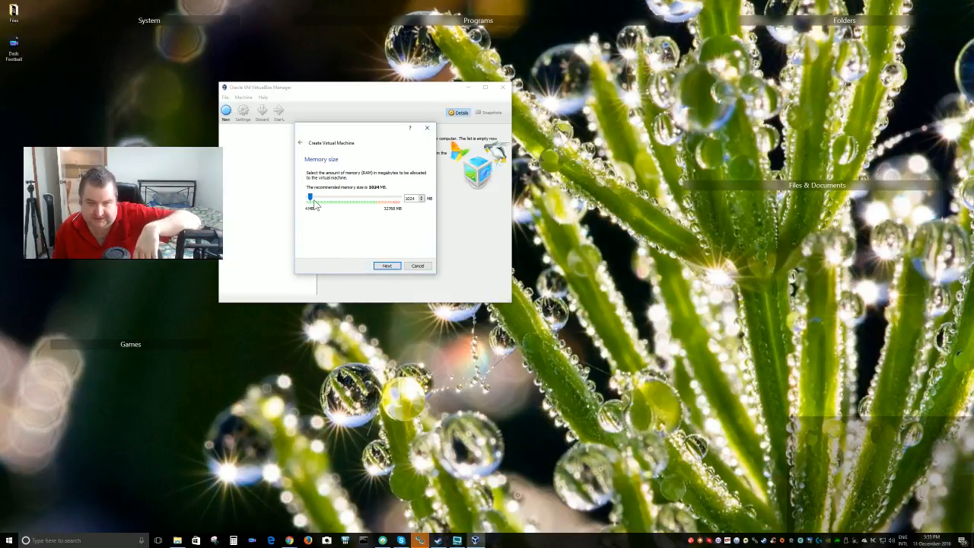
pyautogui.click(386, 266)
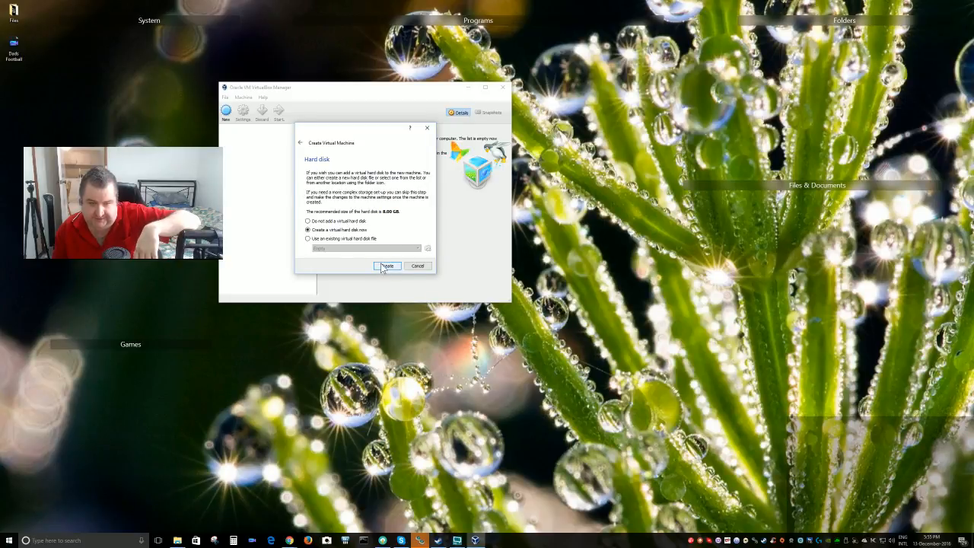
pyautogui.click(385, 266)
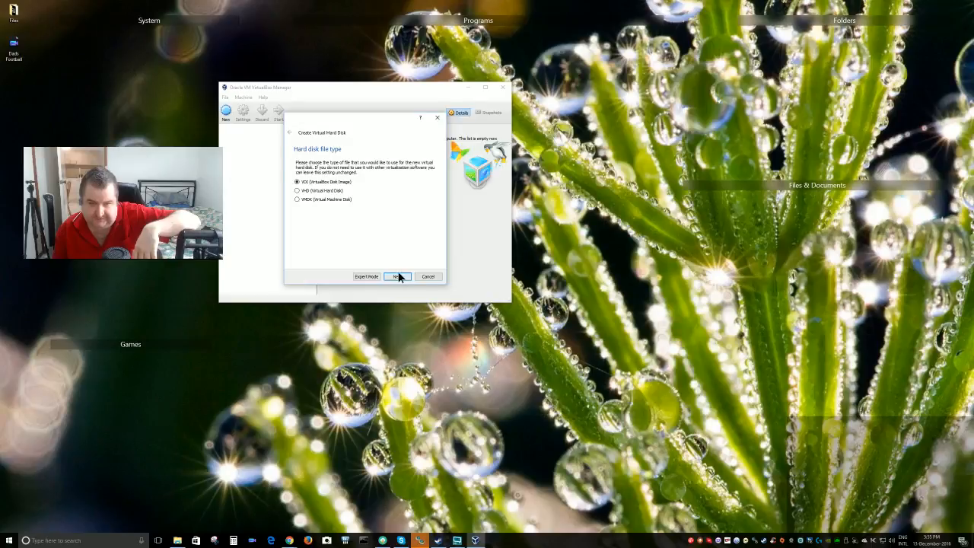
pyautogui.click(398, 276)
pyautogui.click(396, 276)
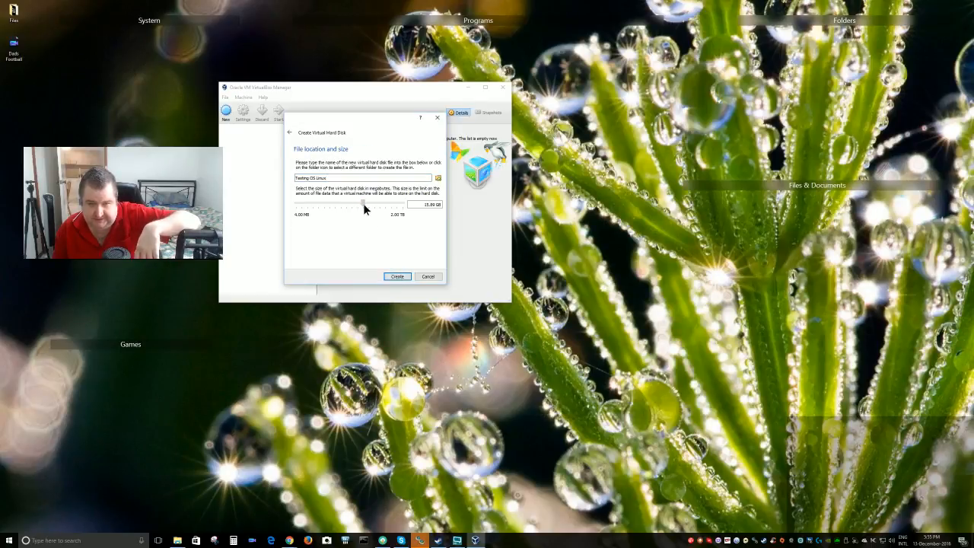
pyautogui.moveTo(363, 203); pyautogui.dragTo(366, 204)
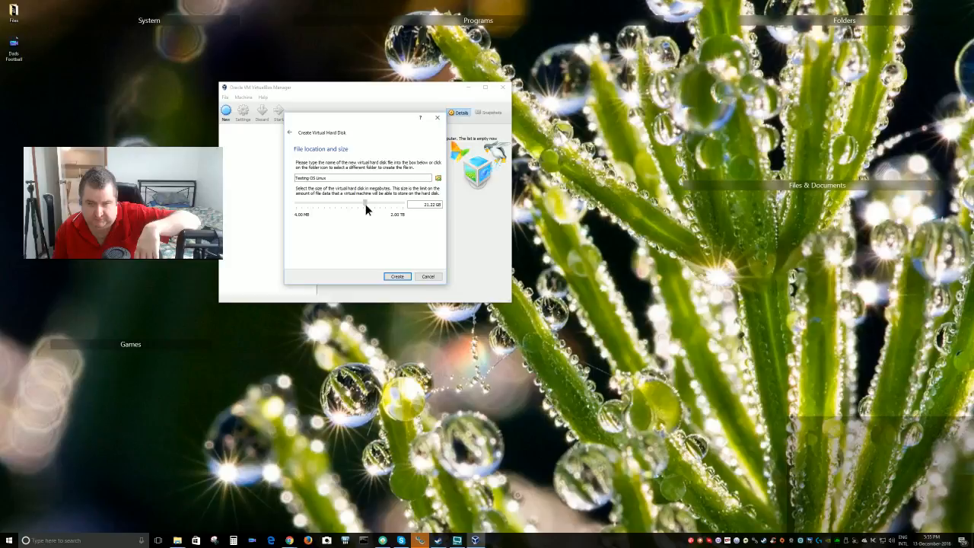
pyautogui.click(396, 276)
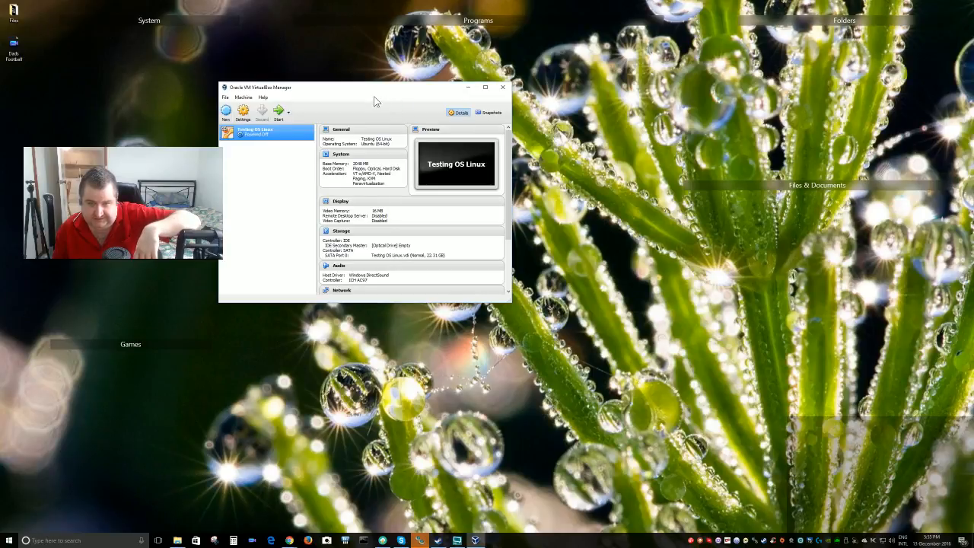
pyautogui.moveTo(374, 90); pyautogui.dragTo(429, 115)
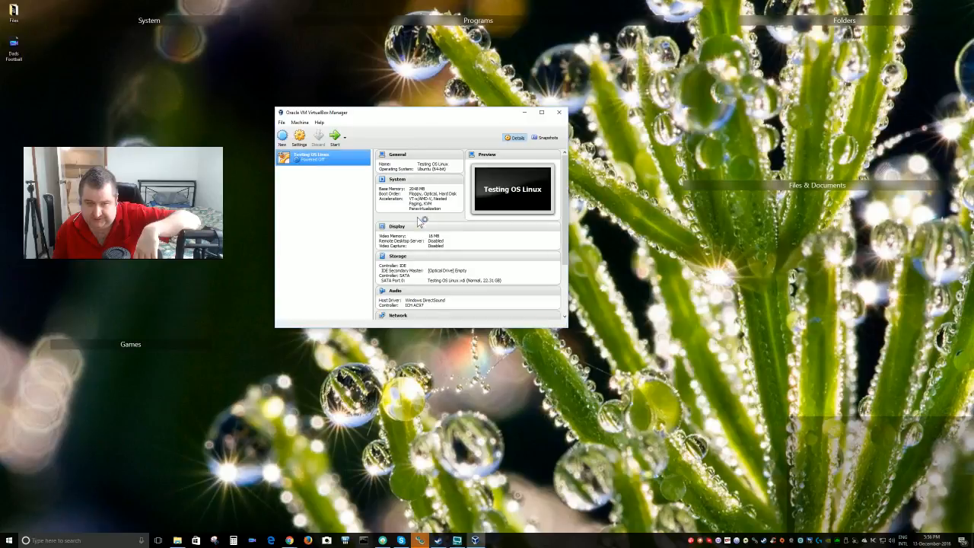
pyautogui.rightClick(322, 158)
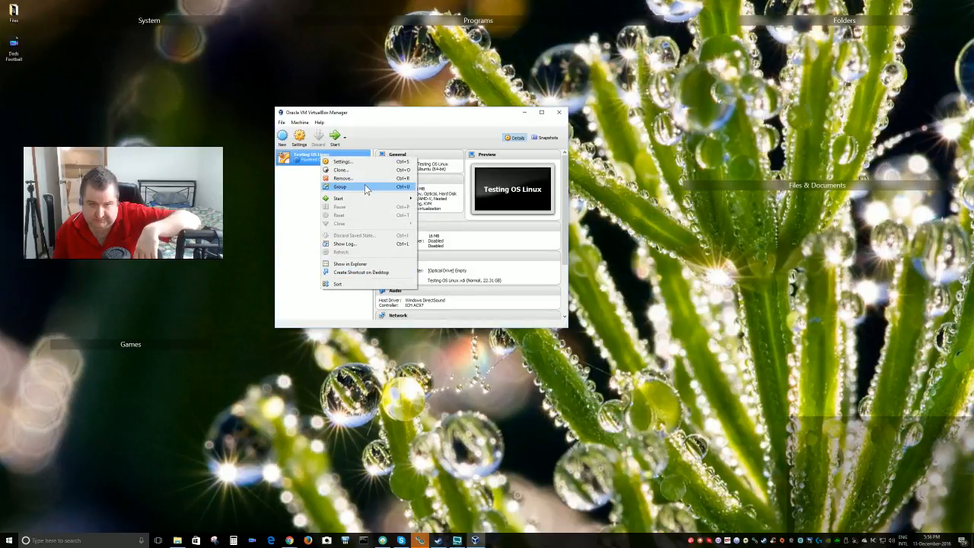
pyautogui.moveTo(373, 203)
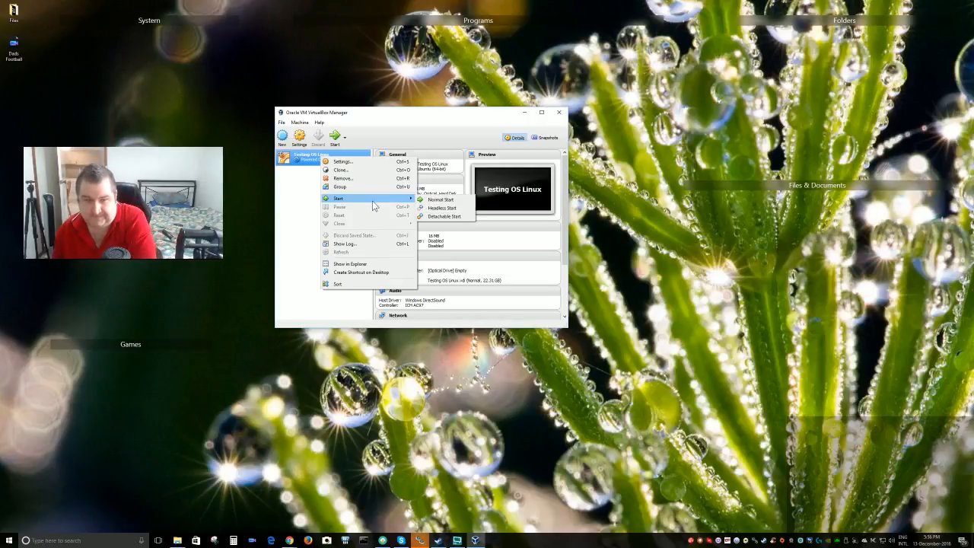
pyautogui.click(433, 139)
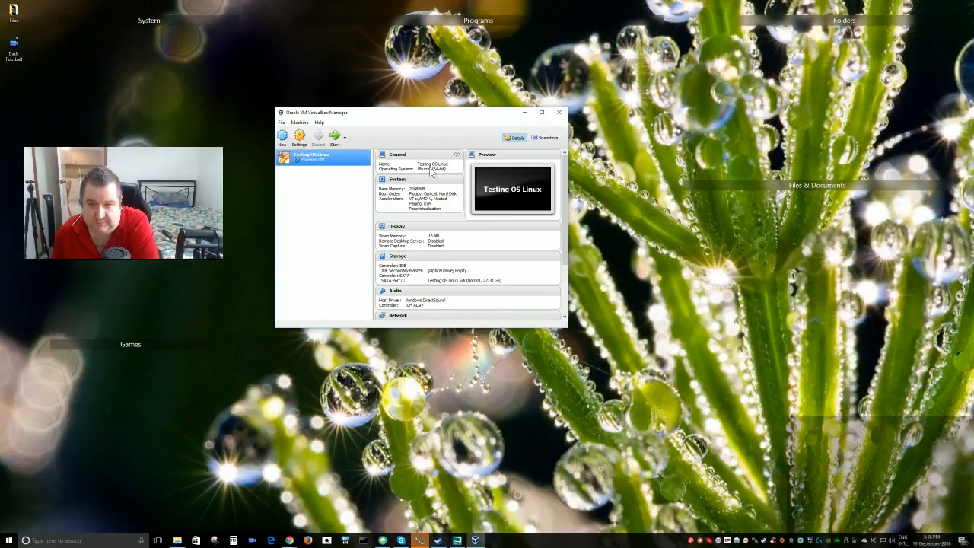
pyautogui.click(300, 123)
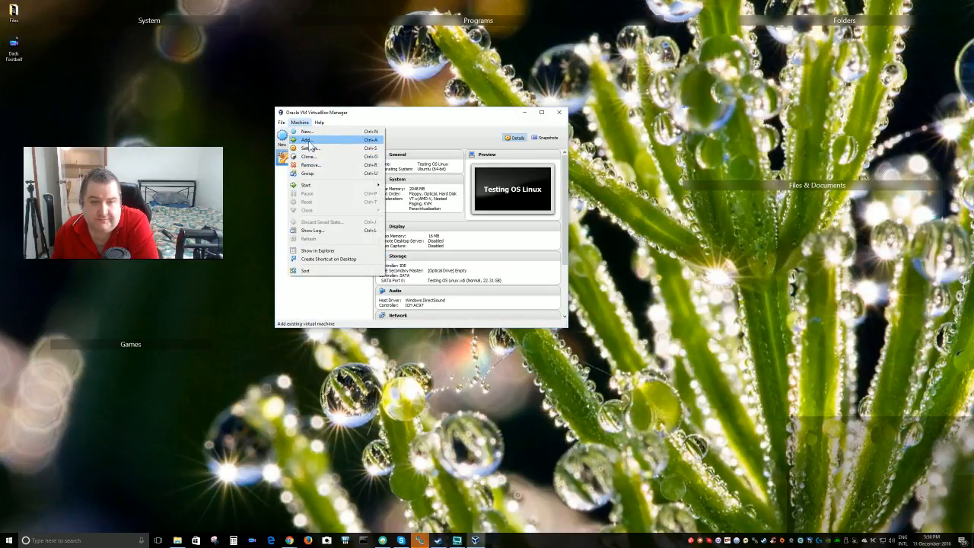
pyautogui.click(395, 130)
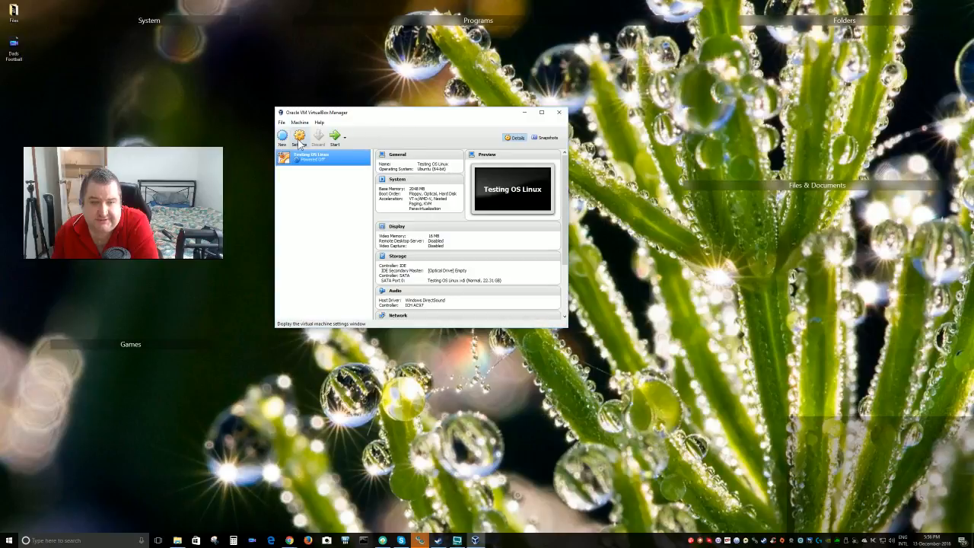
pyautogui.click(343, 140)
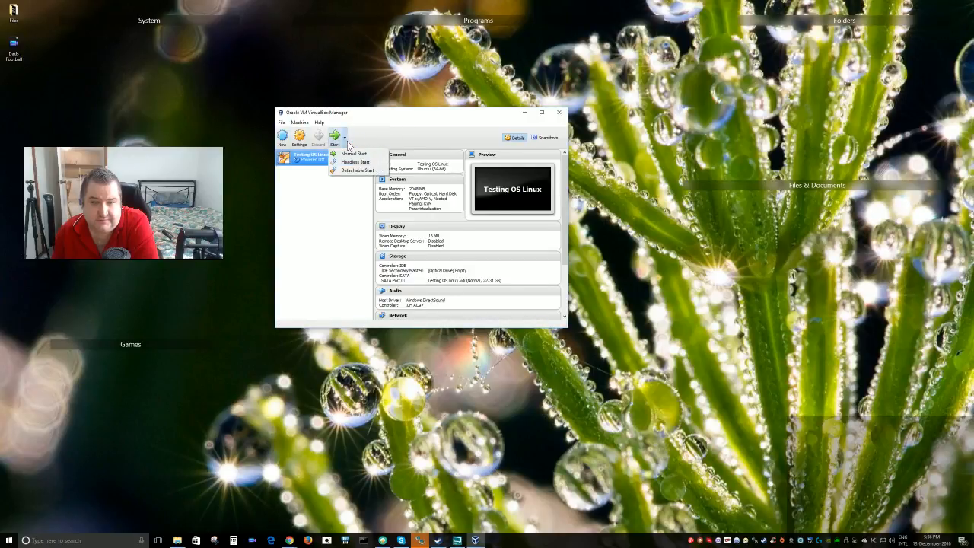
pyautogui.click(300, 142)
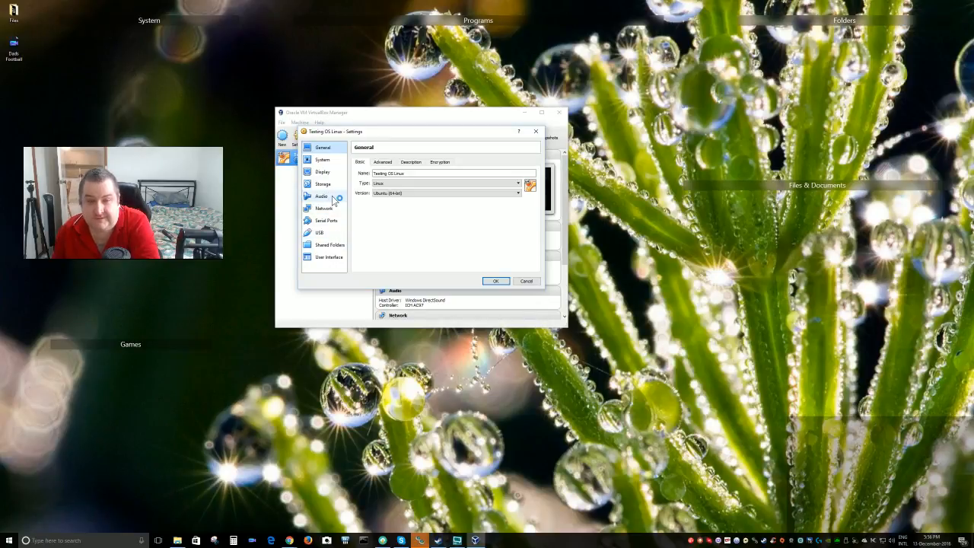
# On the Storage settings page, select the empty IDE optical drive and show its disk choices
pyautogui.click(323, 160)
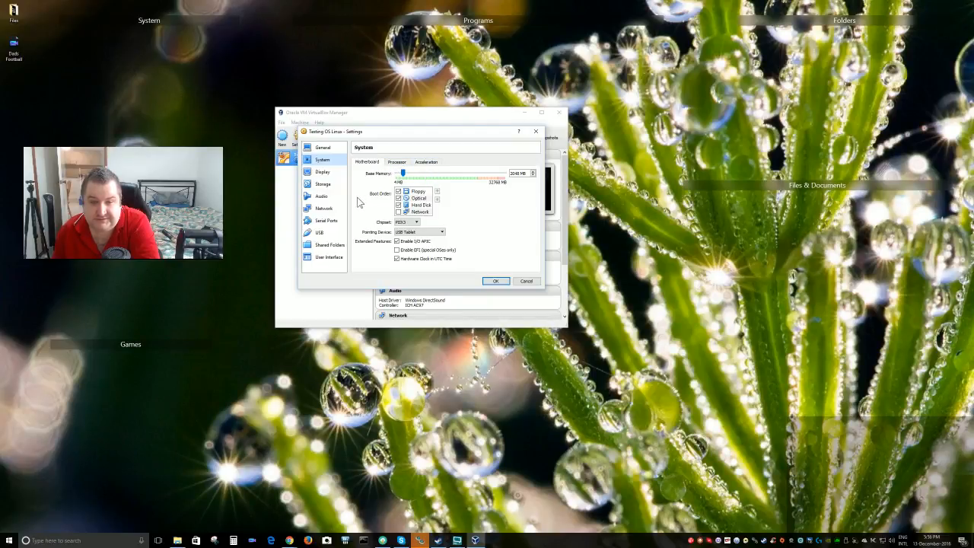
pyautogui.click(328, 185)
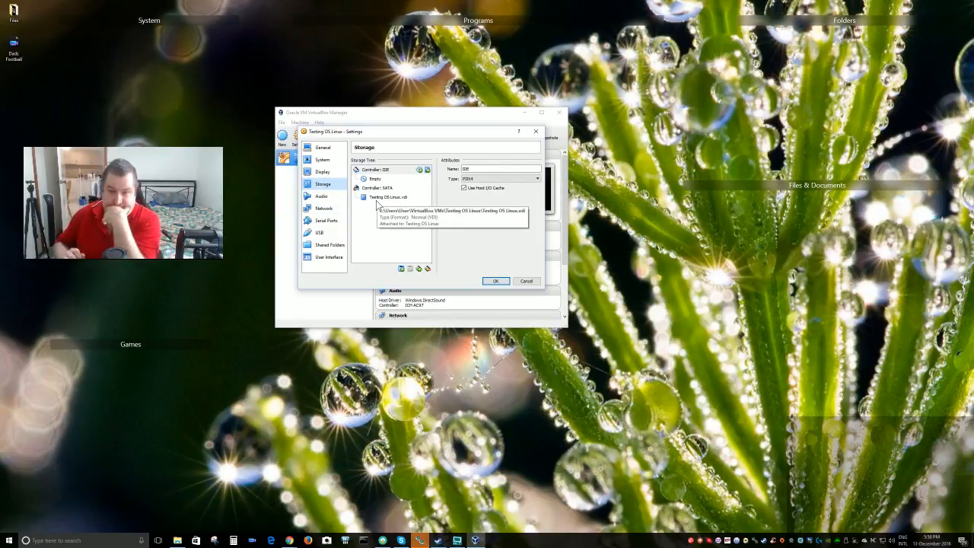
pyautogui.click(373, 180)
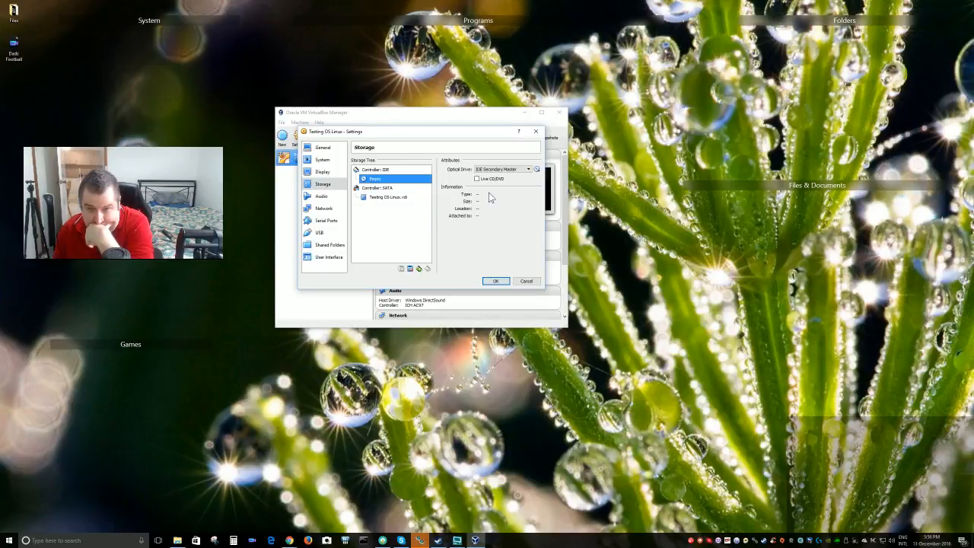
pyautogui.click(536, 169)
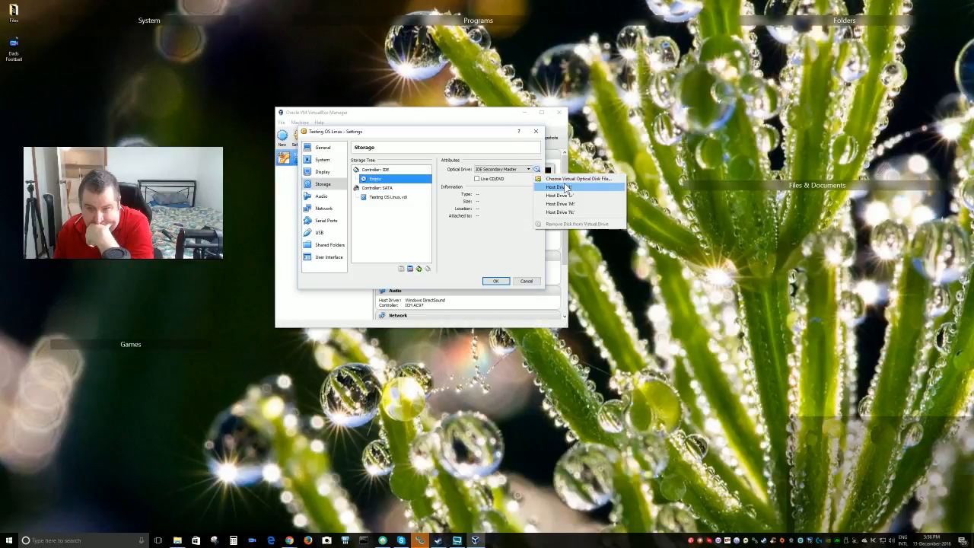
# Open the optical disk file chooser and look through the Desktop and RECORDING DRIVE MIXED (D:) locations
pyautogui.click(571, 179)
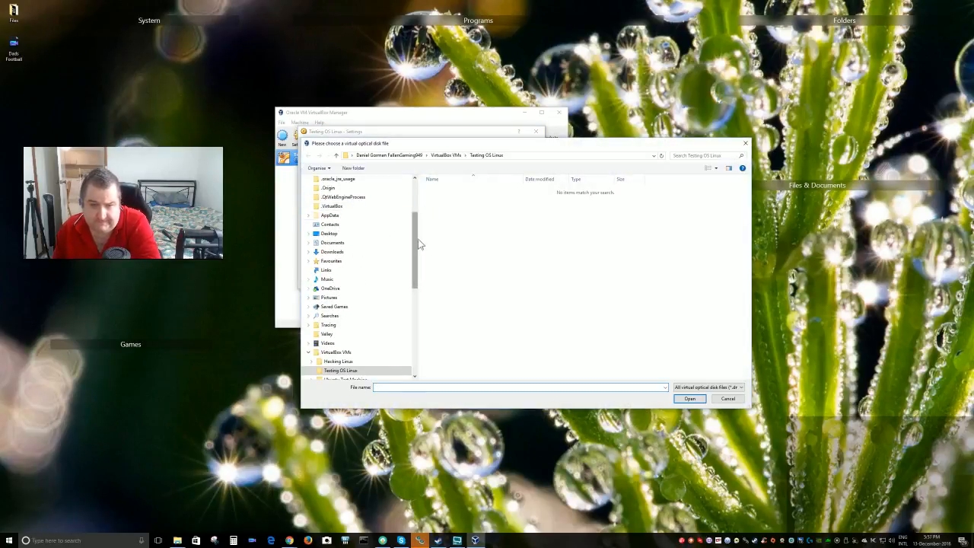
pyautogui.scroll(3, 420, 221)
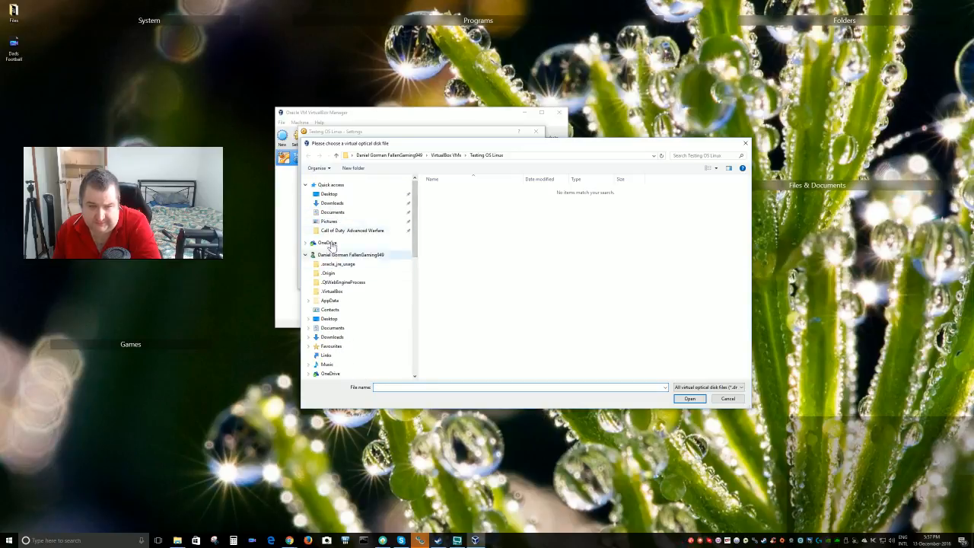
pyautogui.click(329, 194)
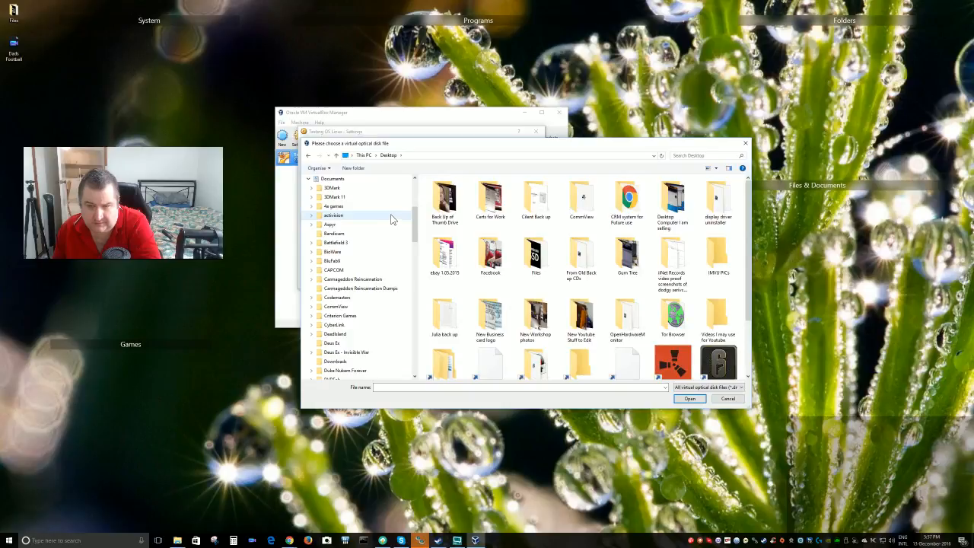
pyautogui.moveTo(413, 220); pyautogui.dragTo(412, 196)
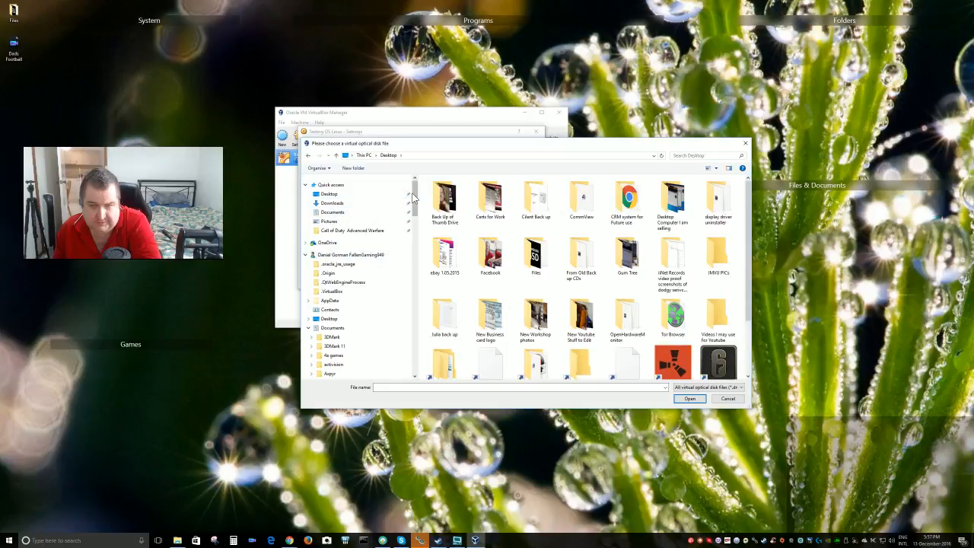
pyautogui.moveTo(411, 196); pyautogui.dragTo(412, 348)
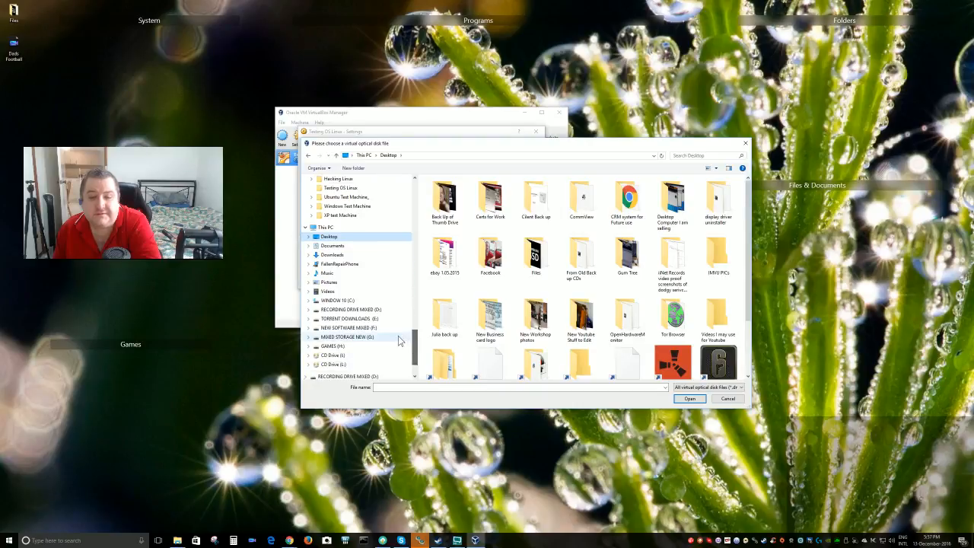
pyautogui.click(338, 311)
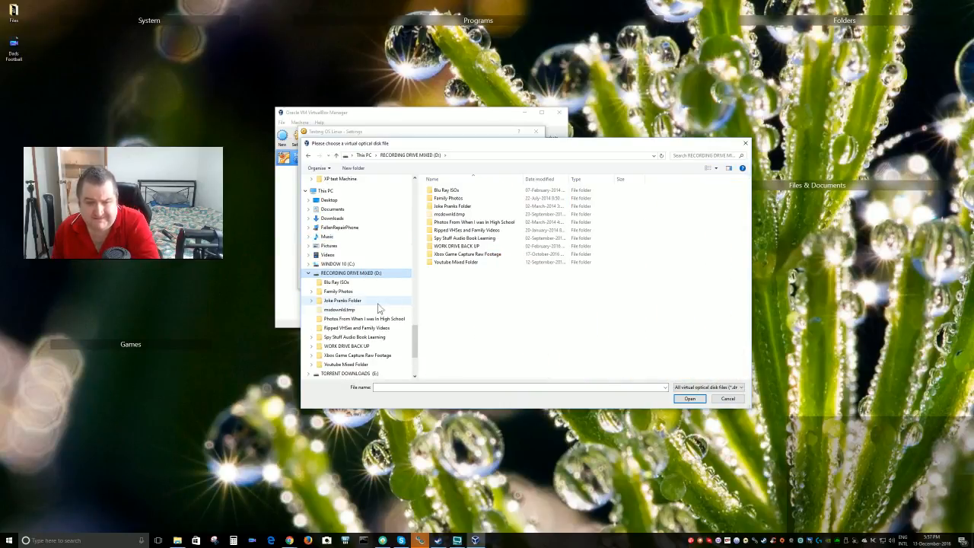
pyautogui.click(310, 157)
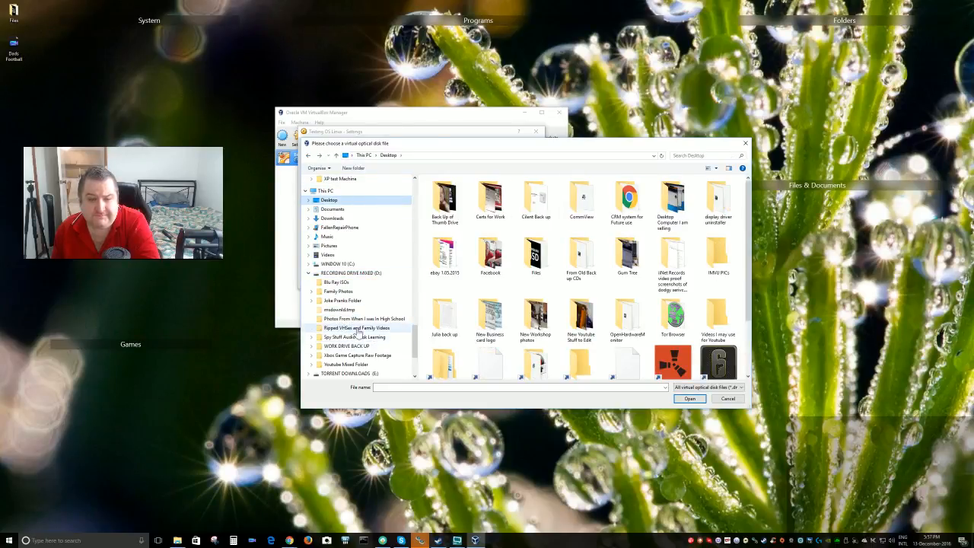
pyautogui.scroll(-1, 358, 327)
pyautogui.scroll(1, 360, 326)
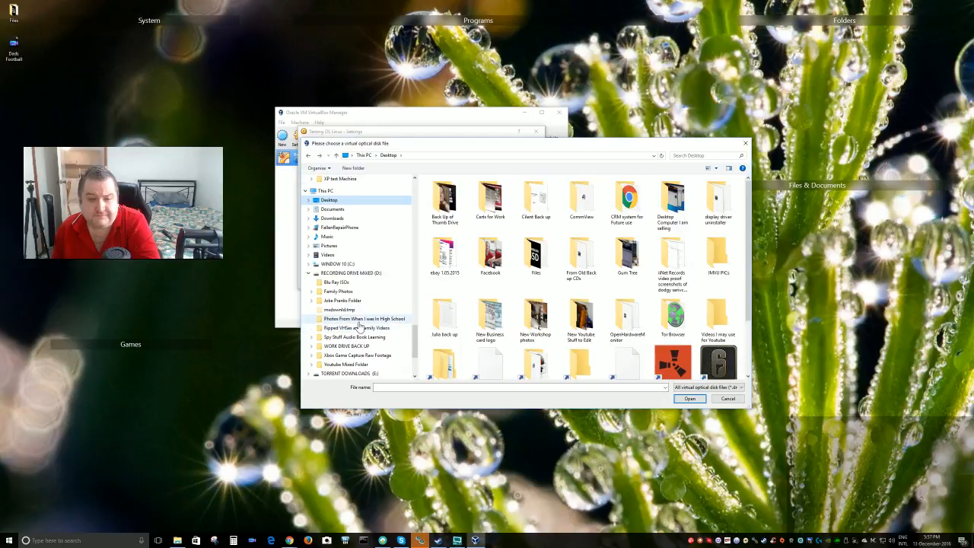
pyautogui.click(308, 273)
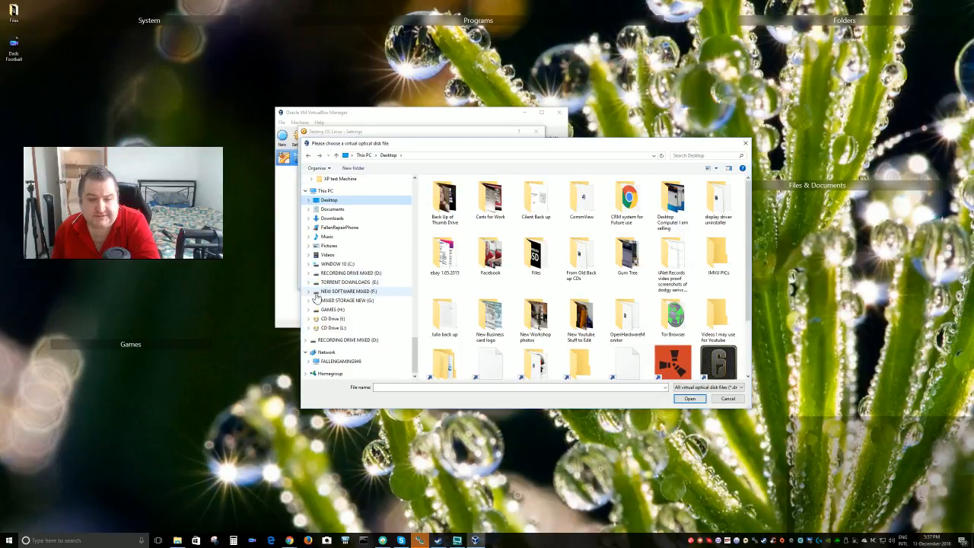
# Load ubuntu-12.04-desktop-amd64 from F:\Software all folder\Work stuff Apps and so On\ISO burning Folder as the optical disk
pyautogui.click(308, 291)
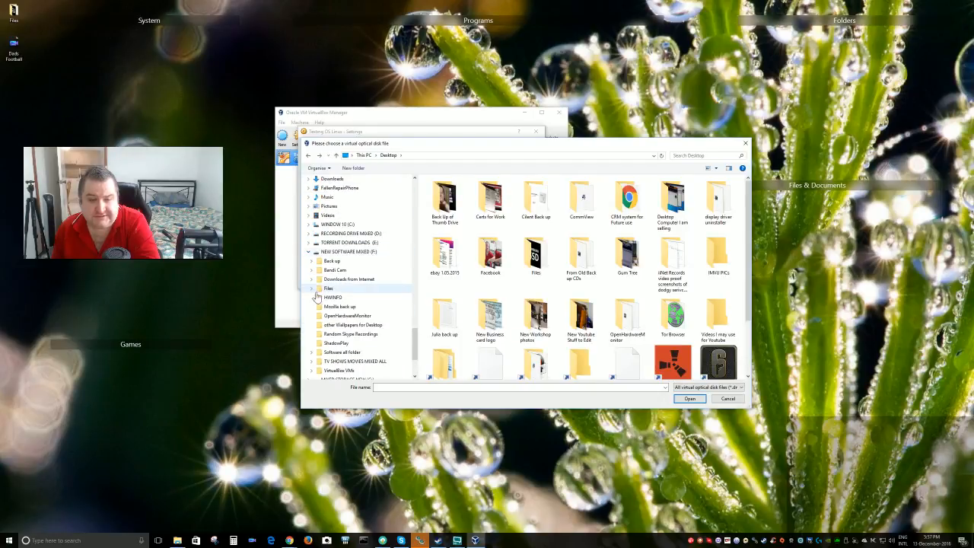
pyautogui.click(344, 354)
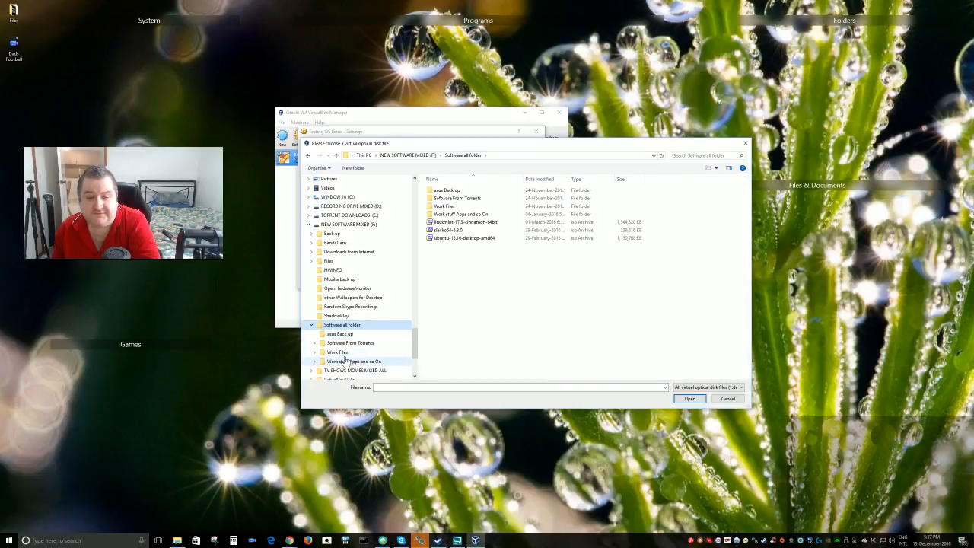
pyautogui.click(342, 362)
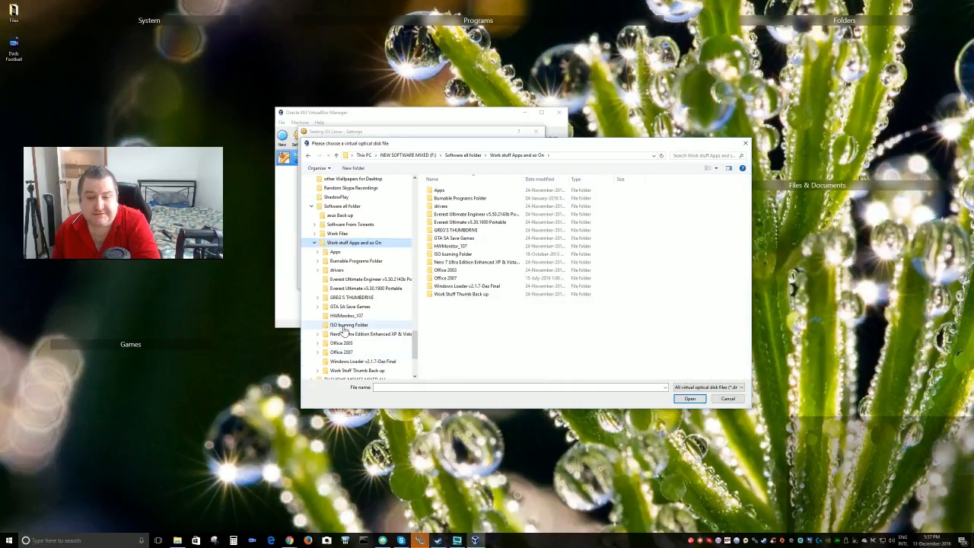
pyautogui.click(342, 326)
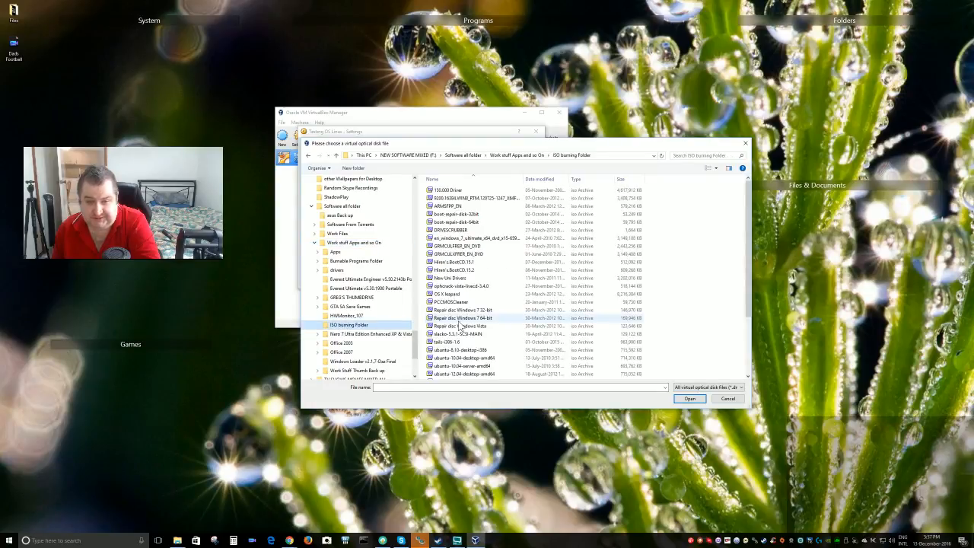
pyautogui.scroll(-2, 506, 280)
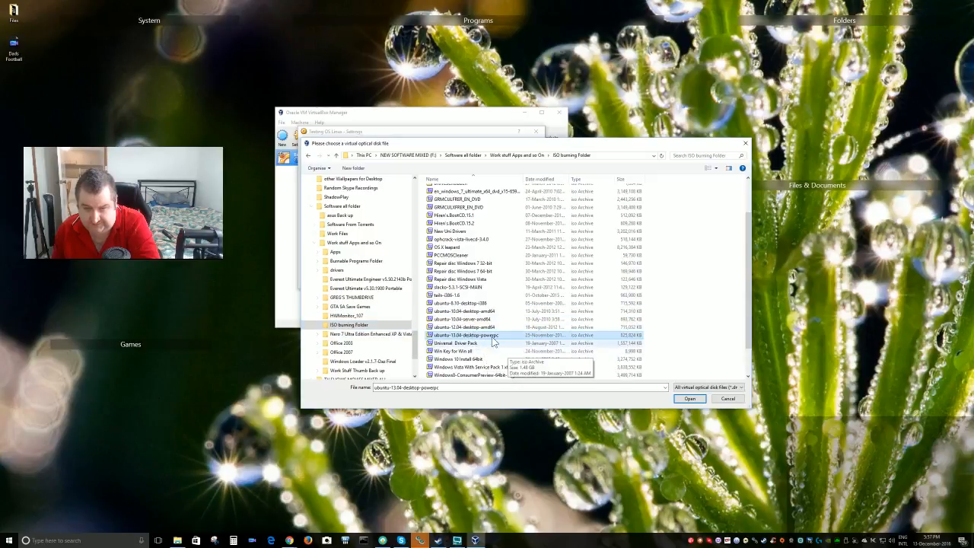
pyautogui.click(477, 327)
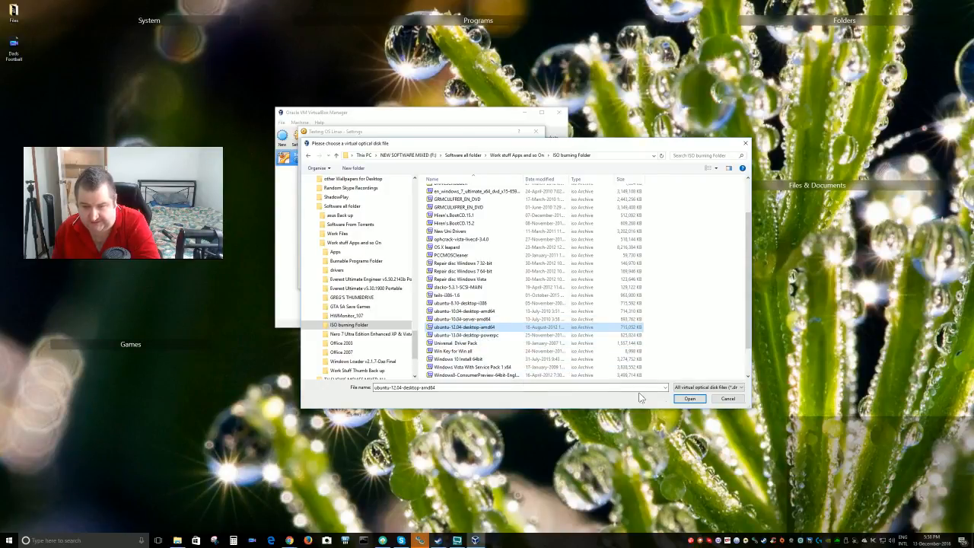
pyautogui.click(681, 402)
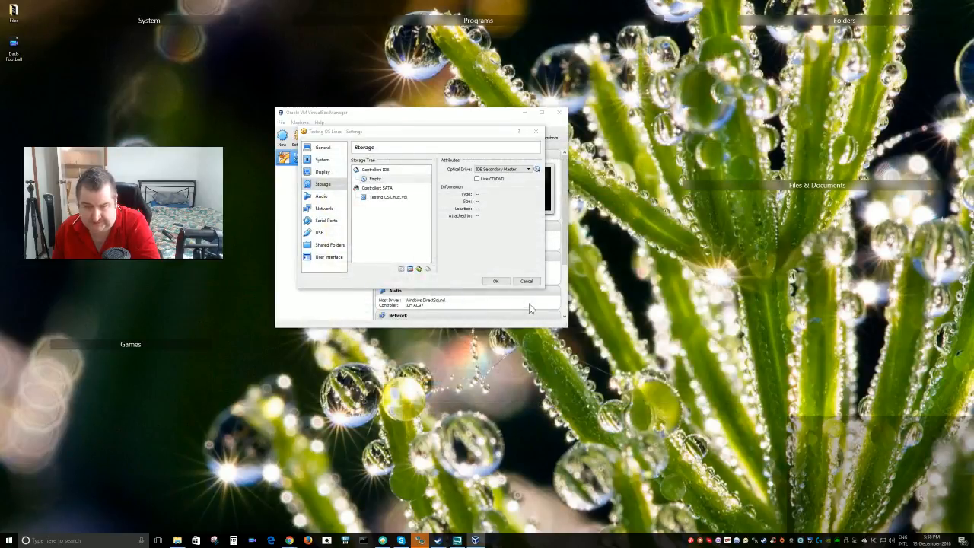
# Save the storage settings with the Ubuntu ISO and boot Testing OS Linux
pyautogui.click(490, 280)
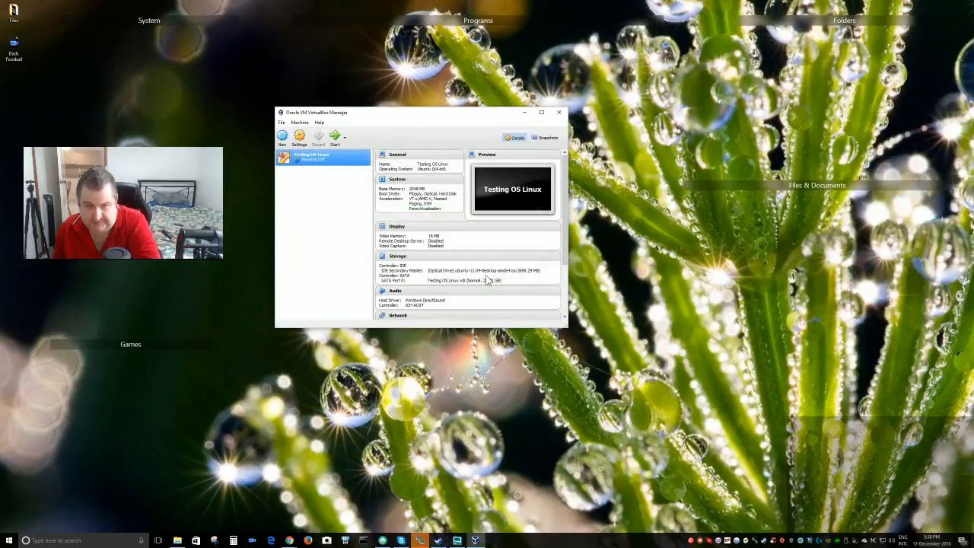
pyautogui.click(336, 139)
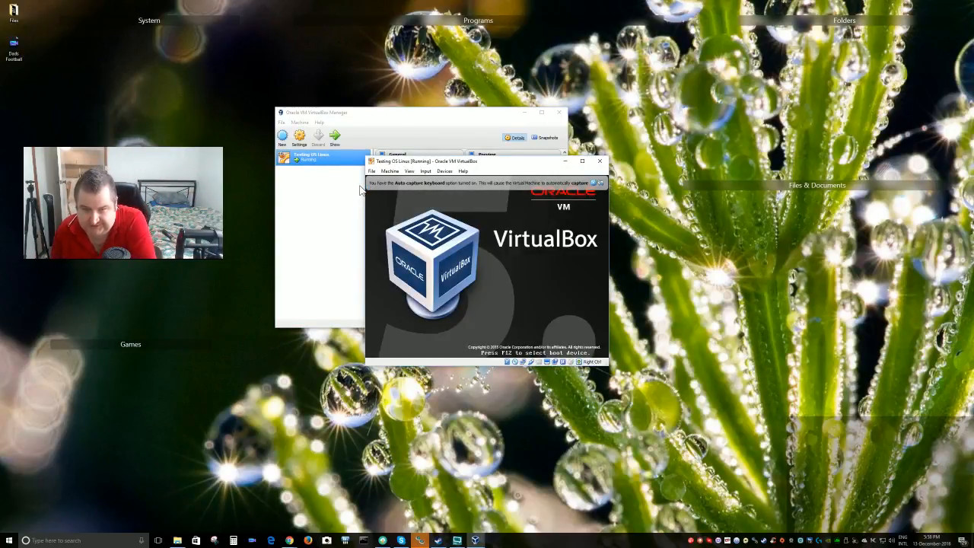
# Reposition the VM window and wait for the Ubuntu installer Welcome screen to load
pyautogui.moveTo(505, 166); pyautogui.dragTo(474, 180)
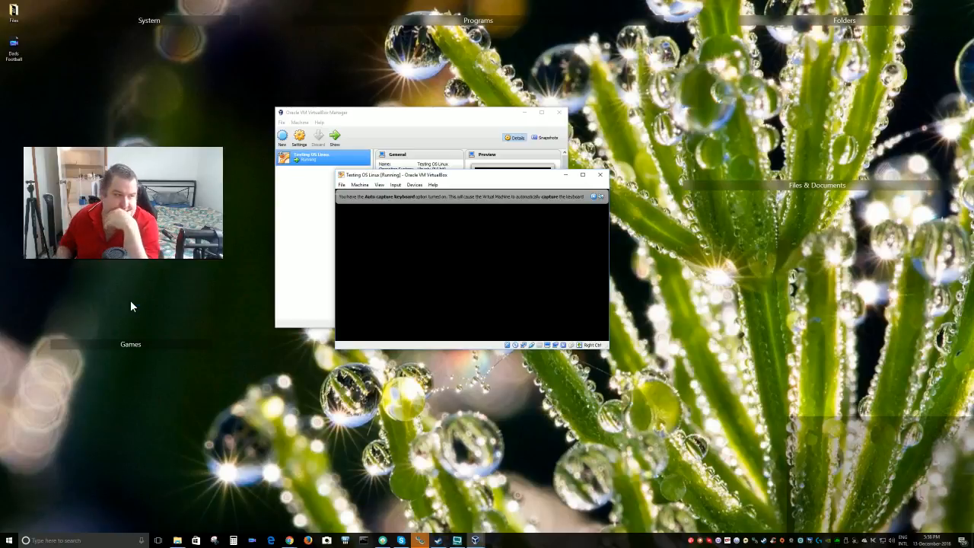
pyautogui.moveTo(182, 341)
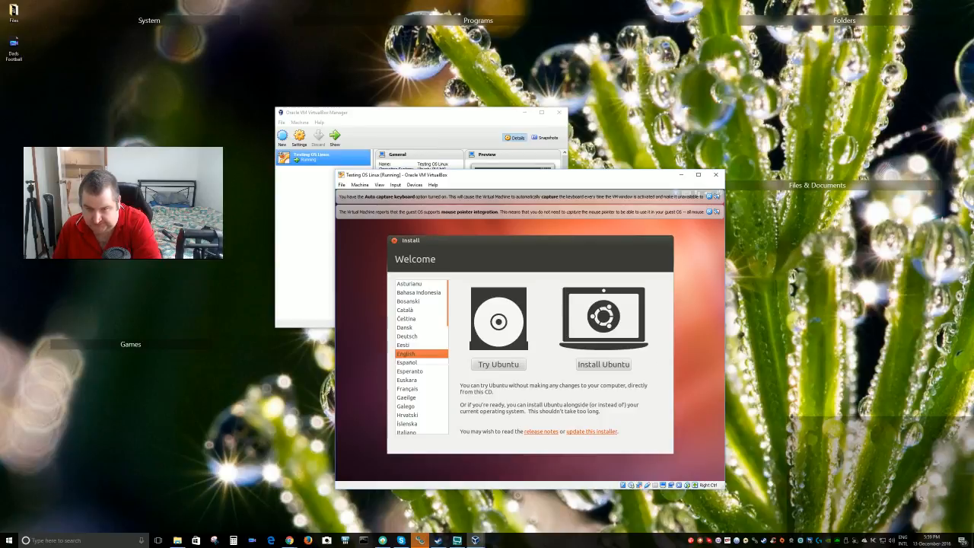
# Choose Install Ubuntu, erase the whole 24.0 GB disk, and start the installation
pyautogui.click(598, 364)
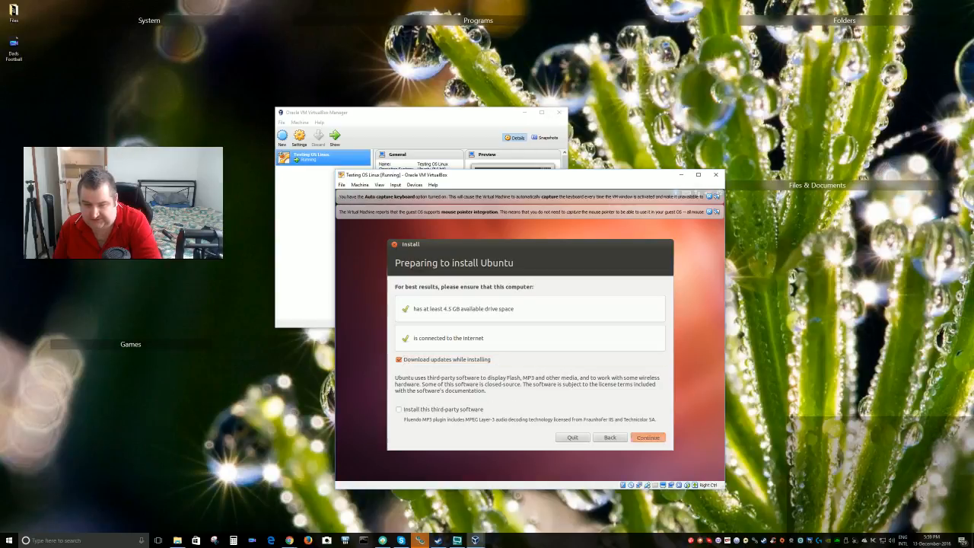
pyautogui.click(643, 437)
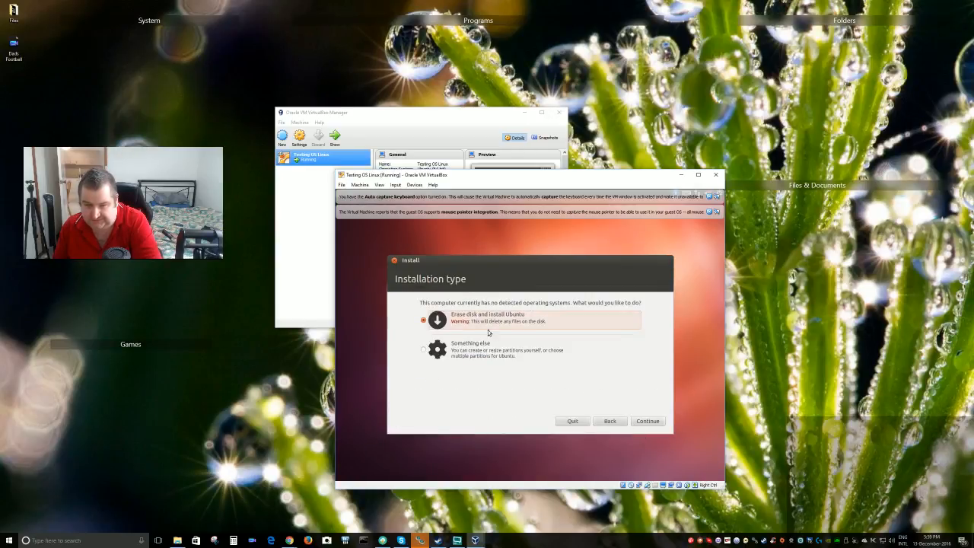
pyautogui.click(648, 420)
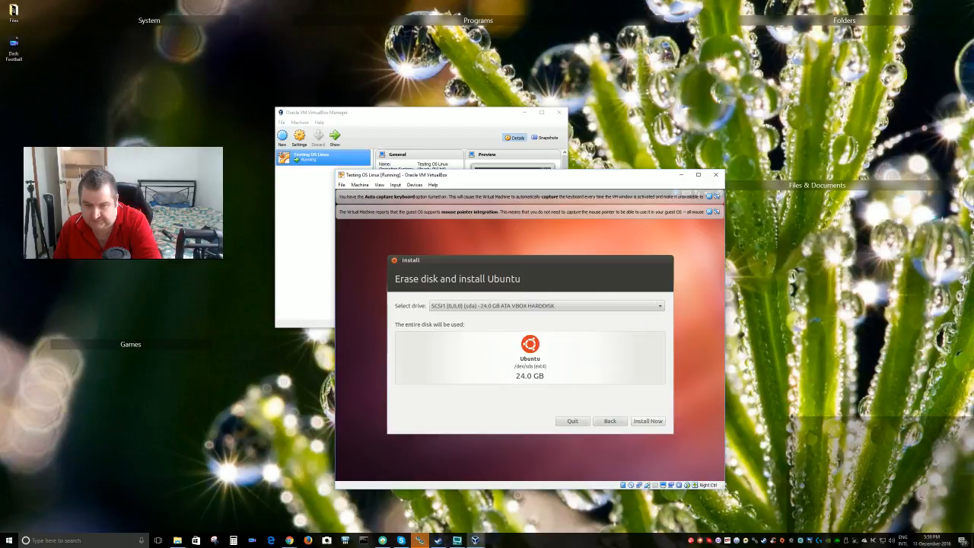
pyautogui.click(648, 422)
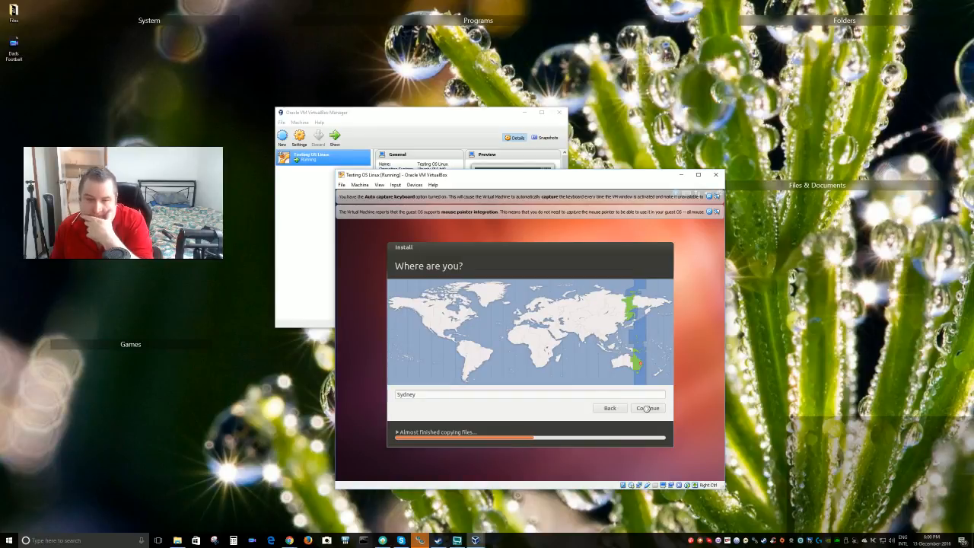
# Accept Sydney as the location and choose the English (UK) keyboard layout
pyautogui.click(646, 409)
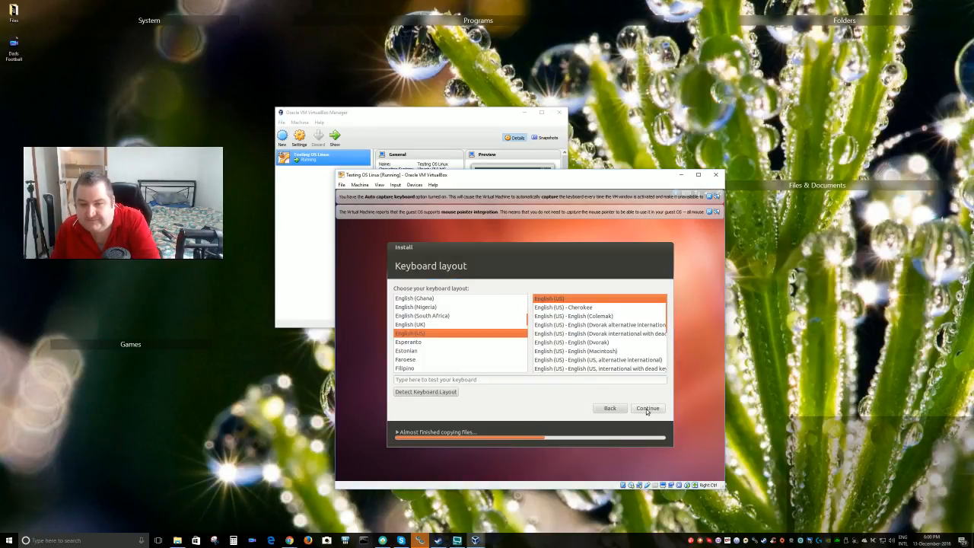
pyautogui.click(417, 326)
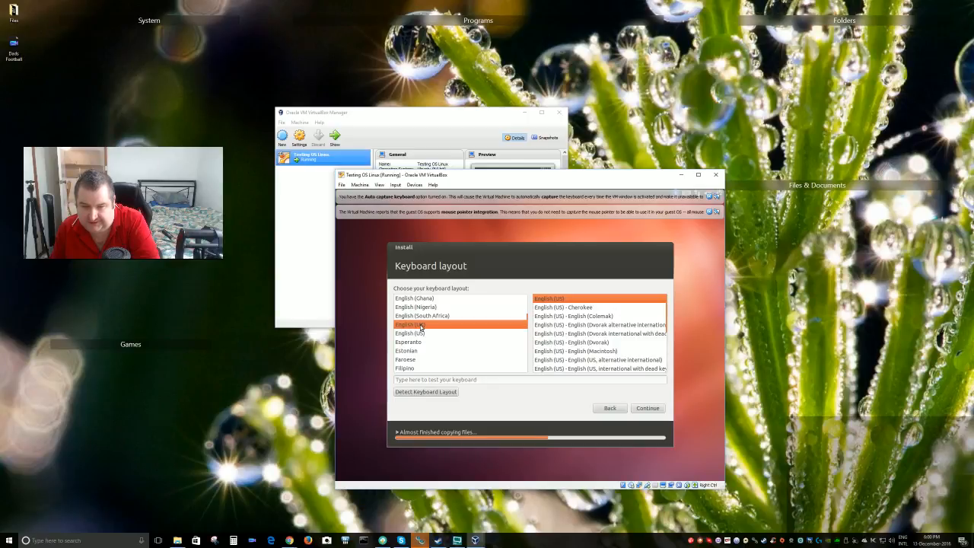
pyautogui.click(655, 411)
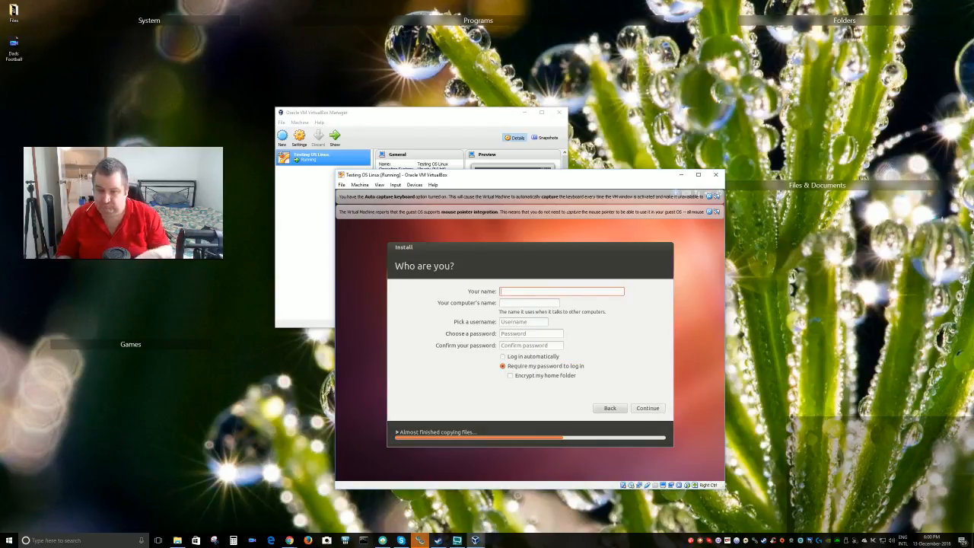
# Fill in the user's name, enter and confirm the account password, and continue
pyautogui.write('hba')
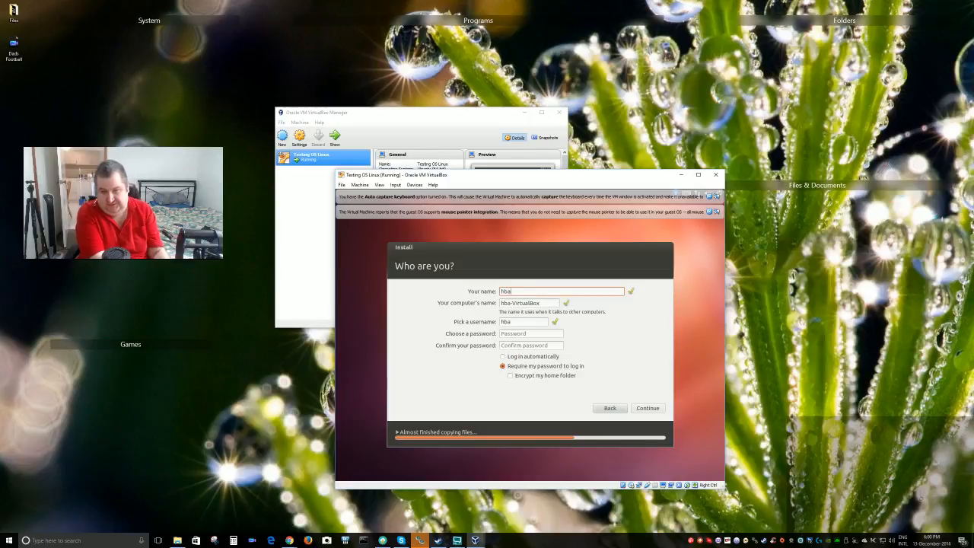
pyautogui.press('BackSpace')
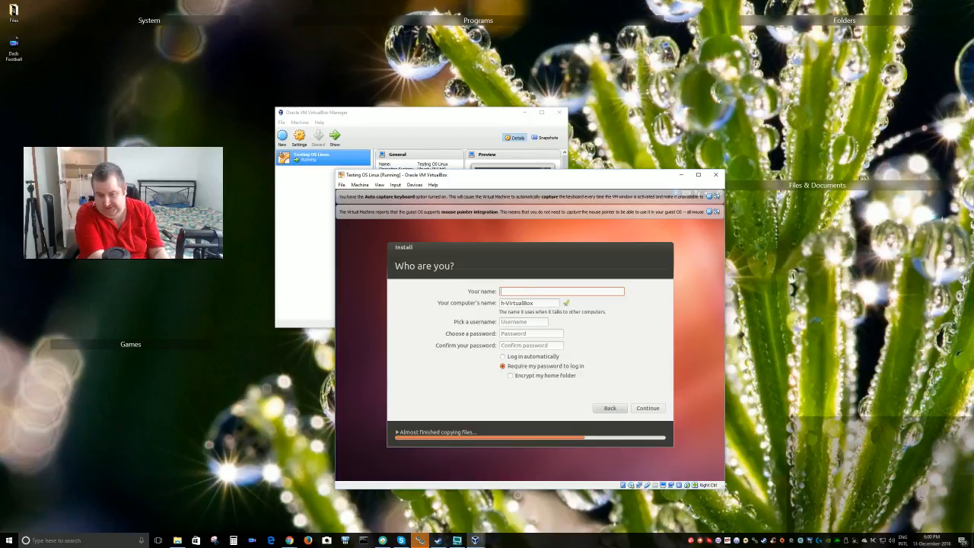
pyautogui.write('Dan')
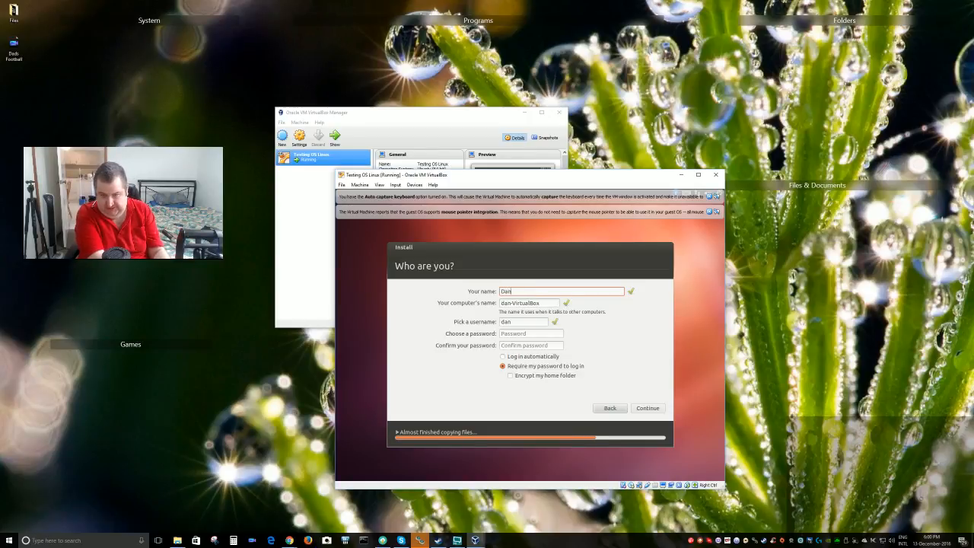
pyautogui.press('BackSpace')
pyautogui.press('BackSpace')
pyautogui.press('BackSpace')
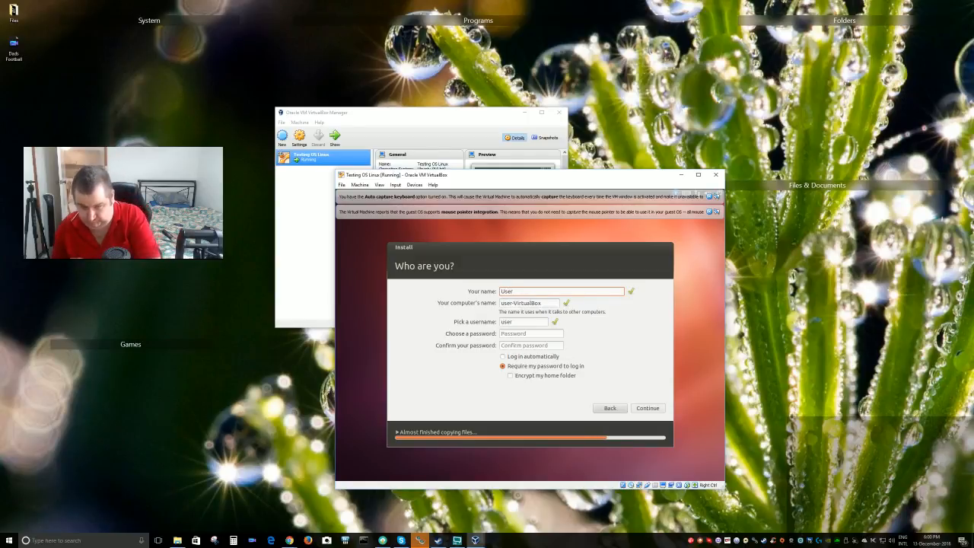
pyautogui.click(515, 334)
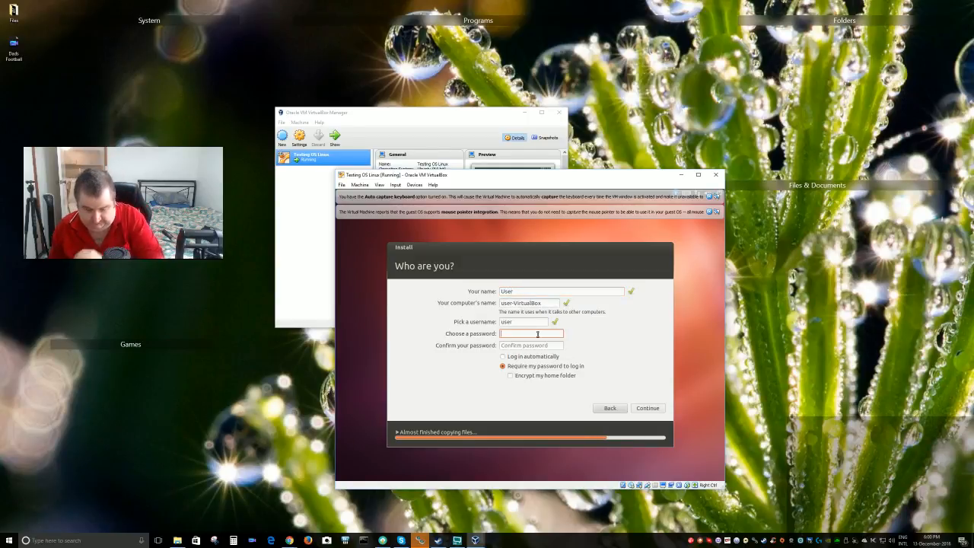
pyautogui.write('pa')
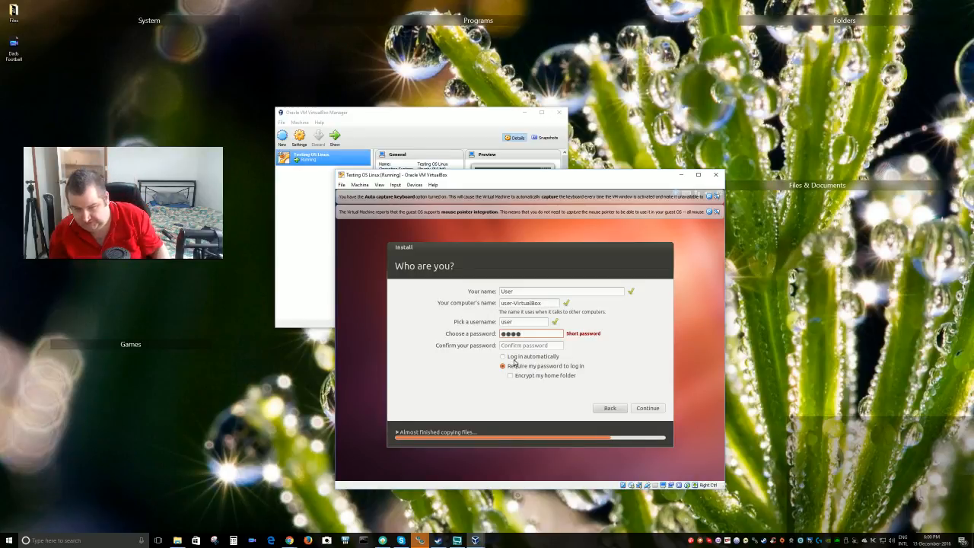
pyautogui.press('Tab')
pyautogui.write('pass')
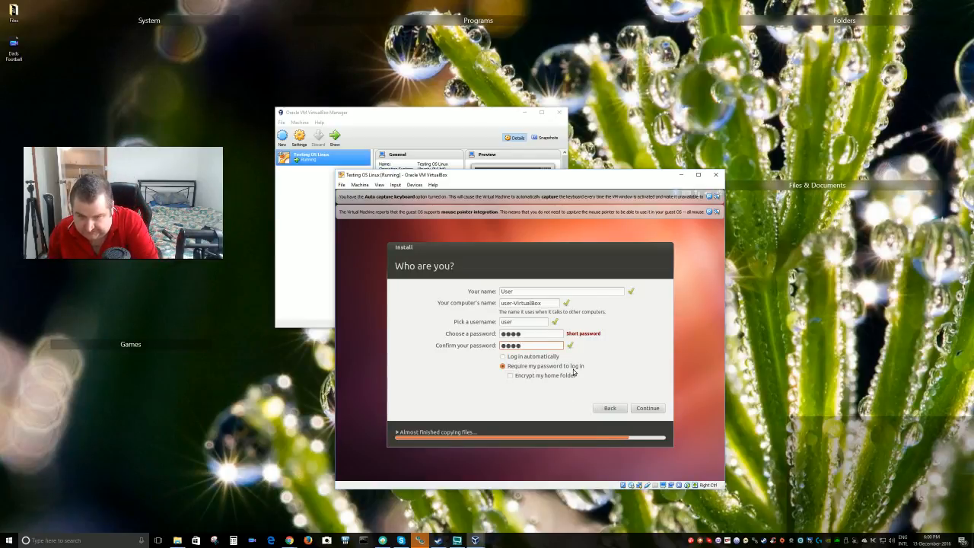
pyautogui.click(646, 407)
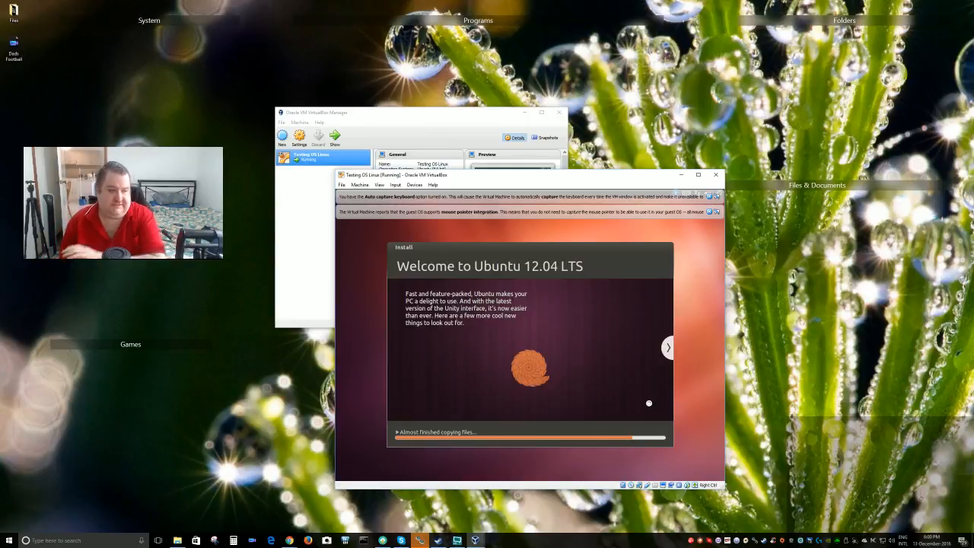
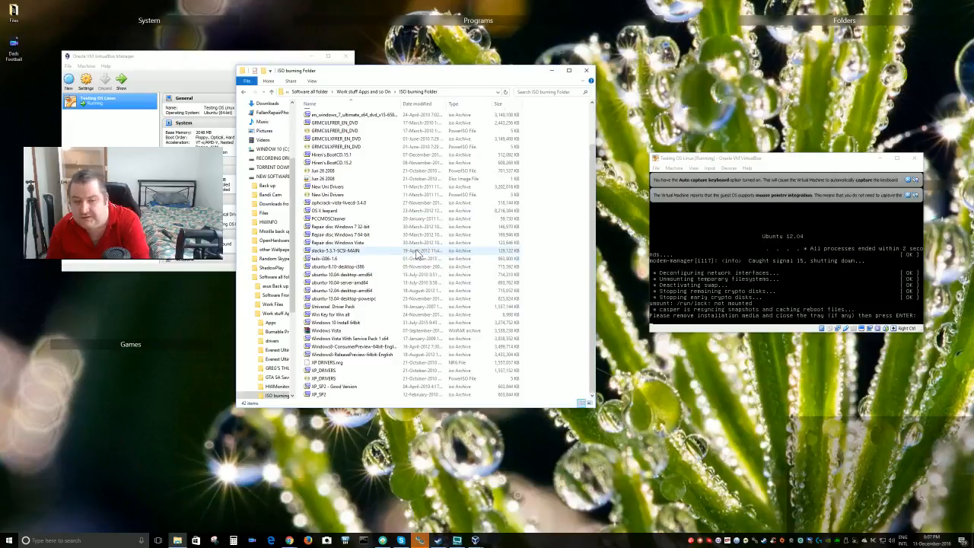
# Copy ISO burning Folder from Work stuff Apps and so On and paste it into Software all
pyautogui.moveTo(358, 275); pyautogui.dragTo(353, 283)
pyautogui.scroll(2, 352, 282)
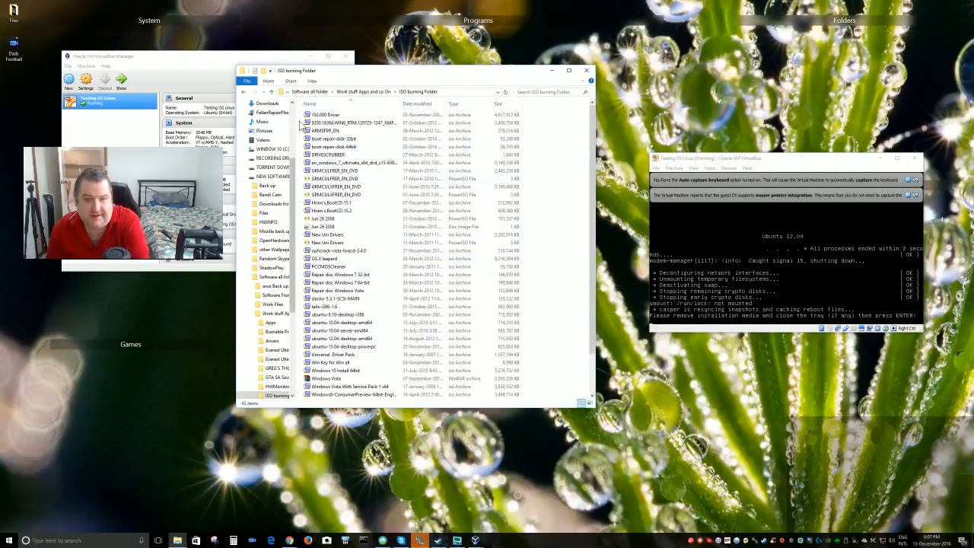
pyautogui.click(243, 93)
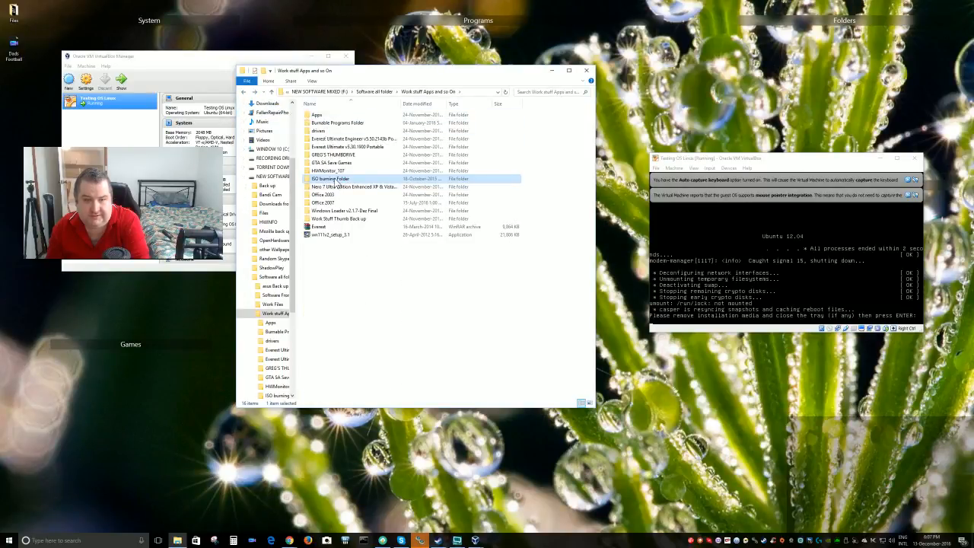
pyautogui.rightClick(336, 183)
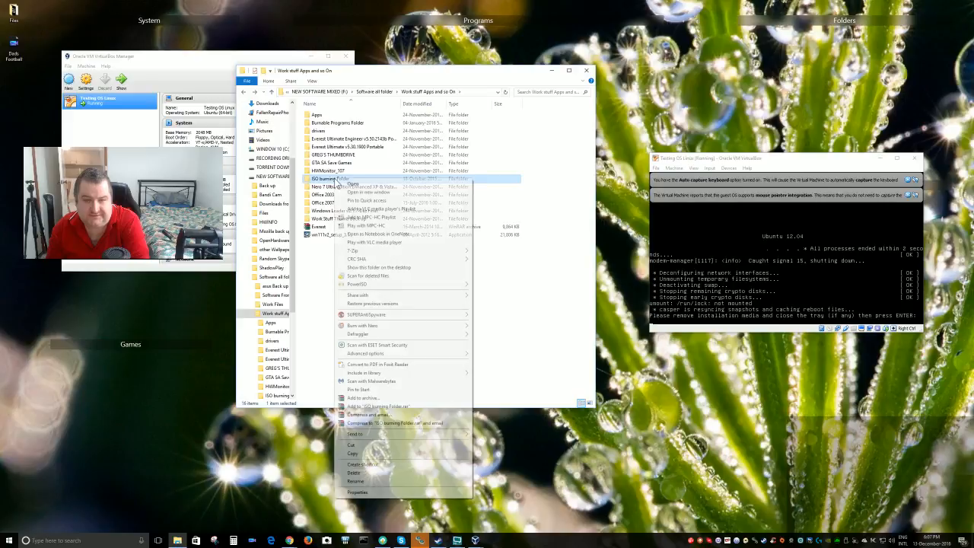
pyautogui.click(365, 455)
pyautogui.click(244, 93)
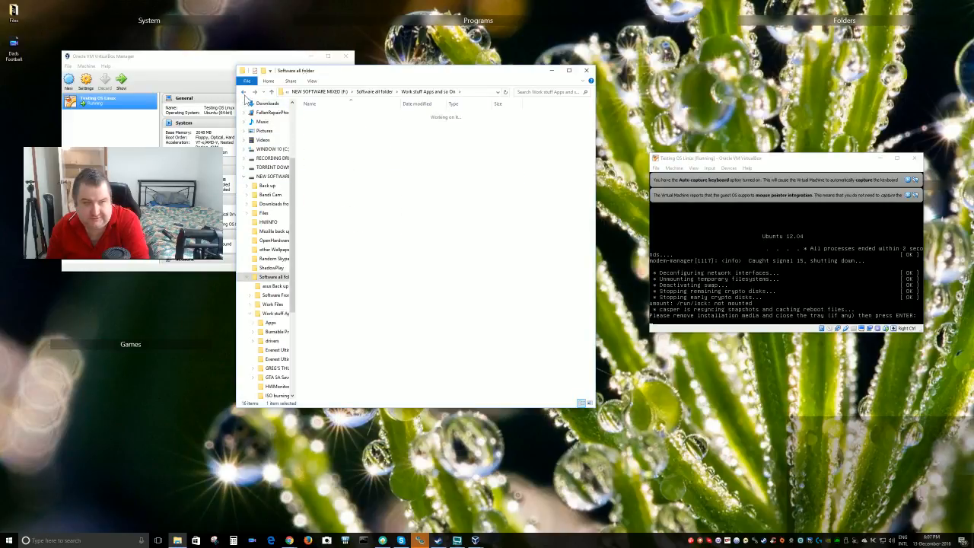
pyautogui.doubleClick(327, 141)
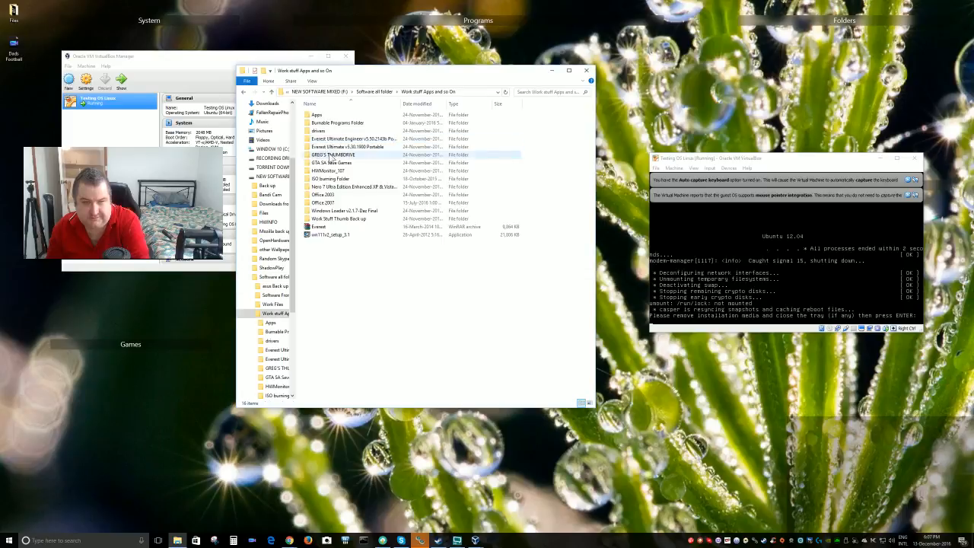
pyautogui.rightClick(327, 179)
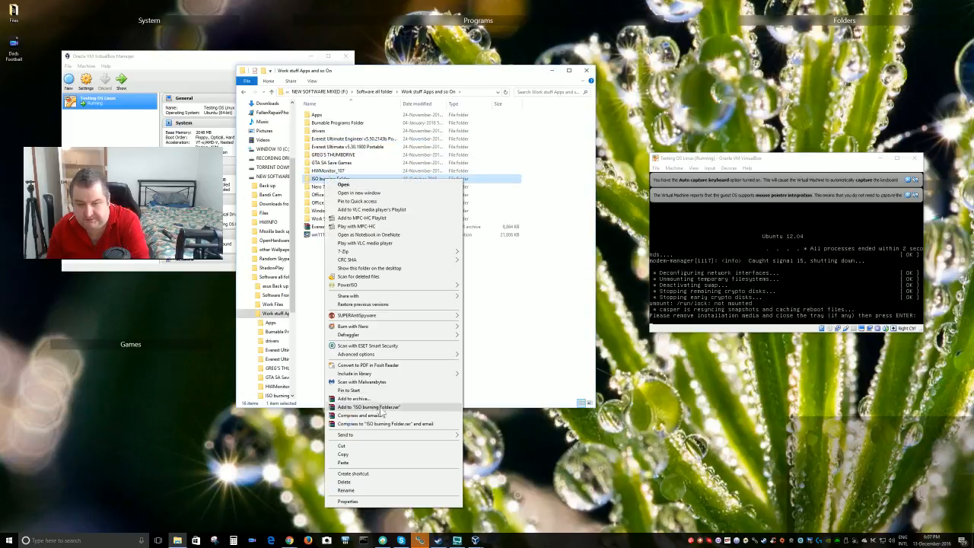
pyautogui.click(343, 453)
pyautogui.click(245, 93)
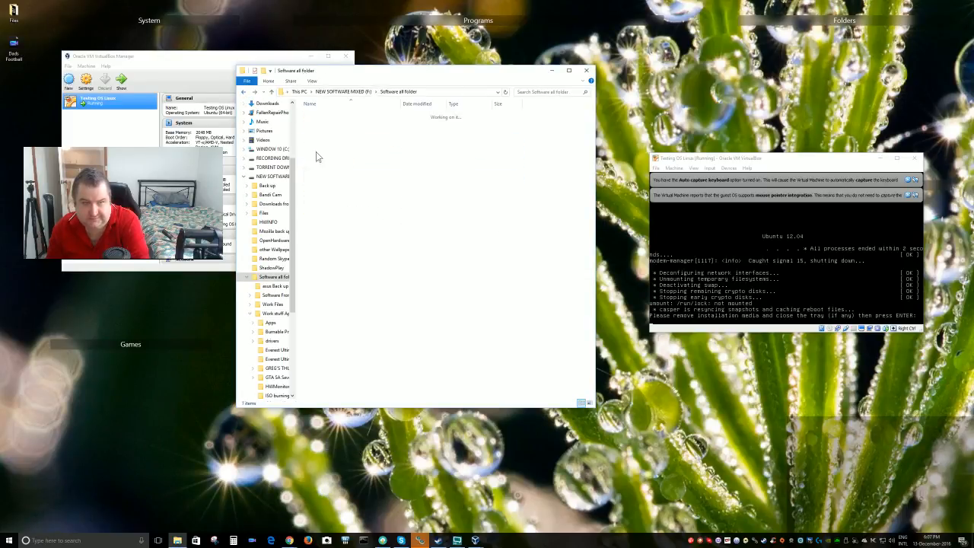
pyautogui.rightClick(395, 287)
pyautogui.click(424, 338)
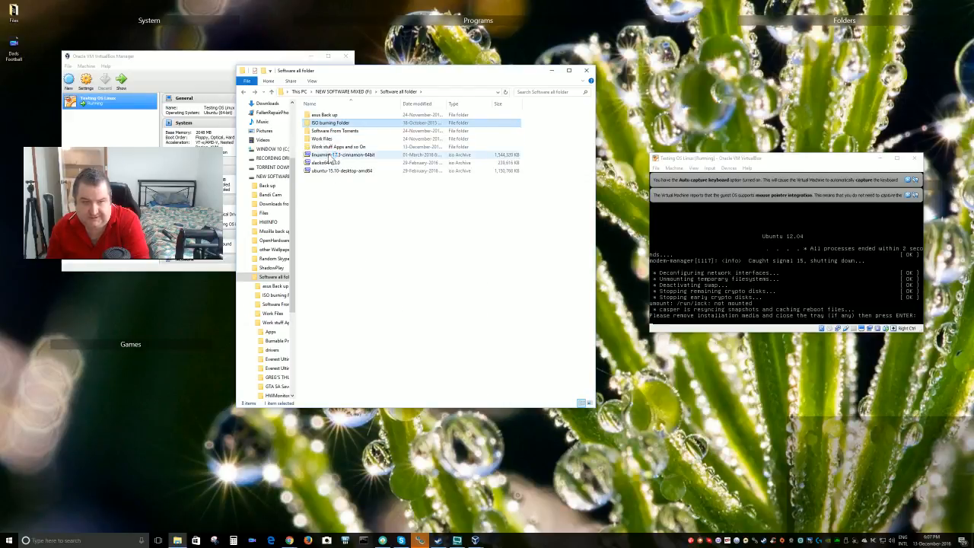
# Move the three ISO images (linuxmint, slacko64, ubuntu-15.10) into ISO burning Folder and open it
pyautogui.click(332, 155)
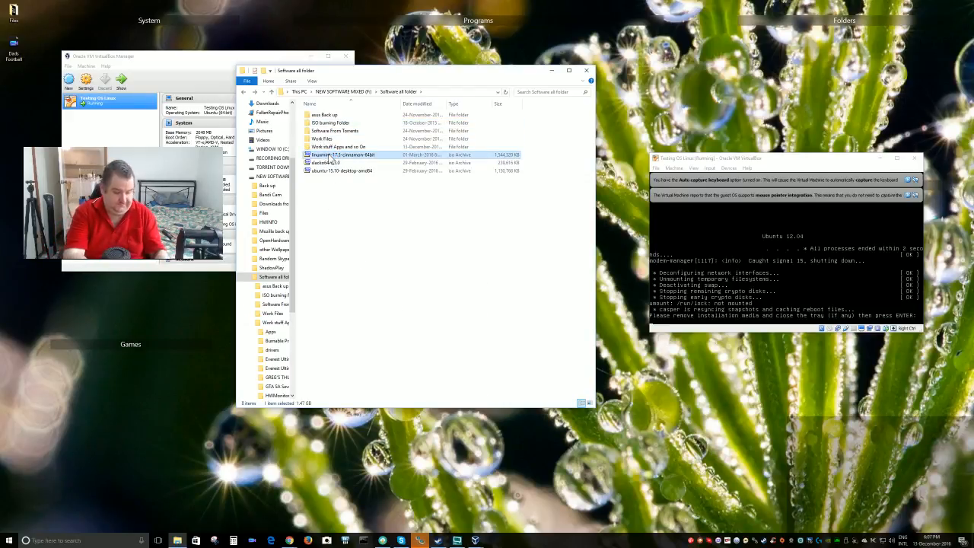
pyautogui.hotkey('shift', 'Down')
pyautogui.hotkey('shift', 'Down')
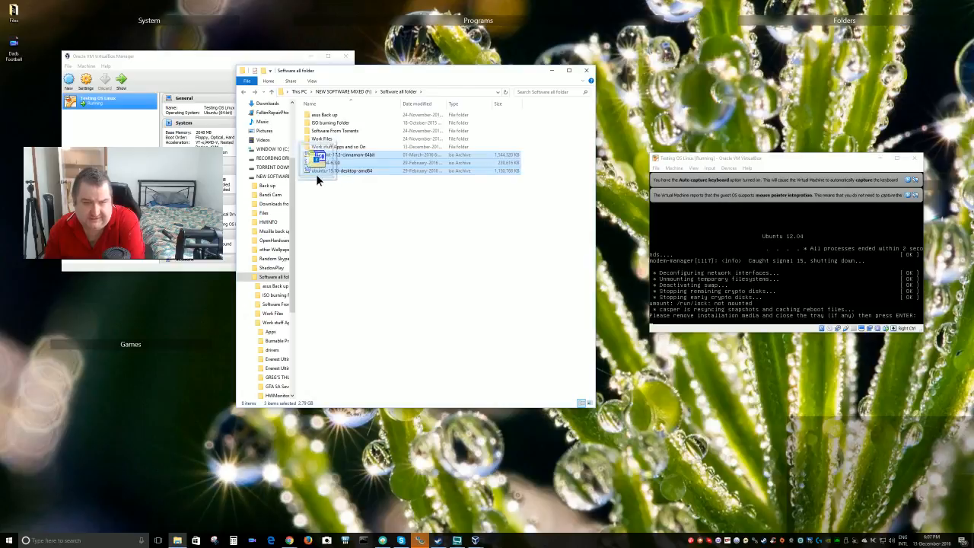
pyautogui.moveTo(317, 179); pyautogui.dragTo(332, 128)
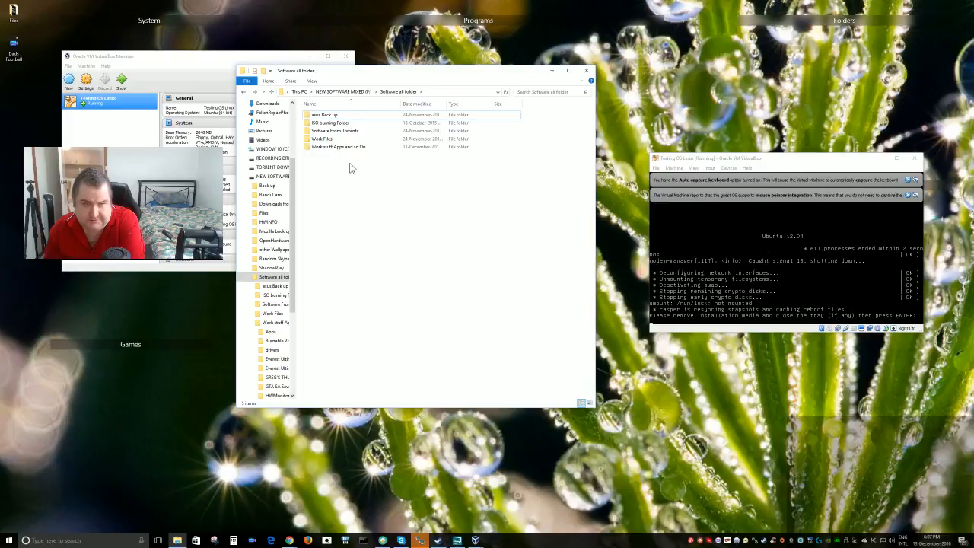
pyautogui.doubleClick(327, 124)
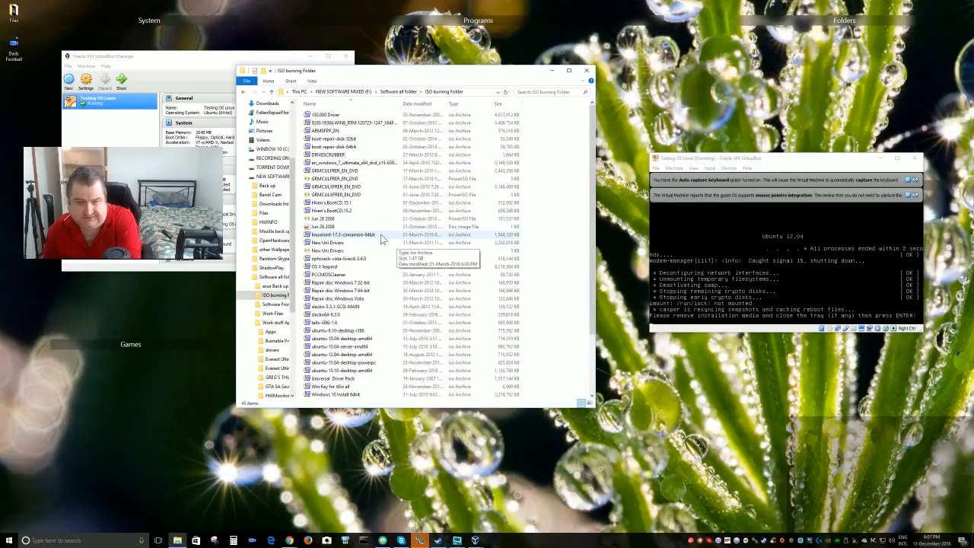
pyautogui.scroll(-2, 380, 239)
pyautogui.scroll(-1, 372, 240)
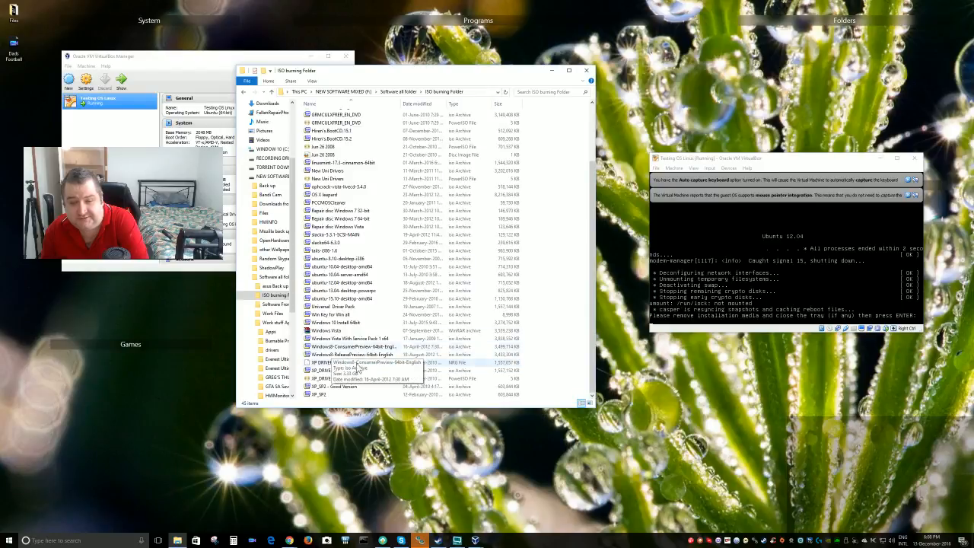
pyautogui.scroll(3, 350, 319)
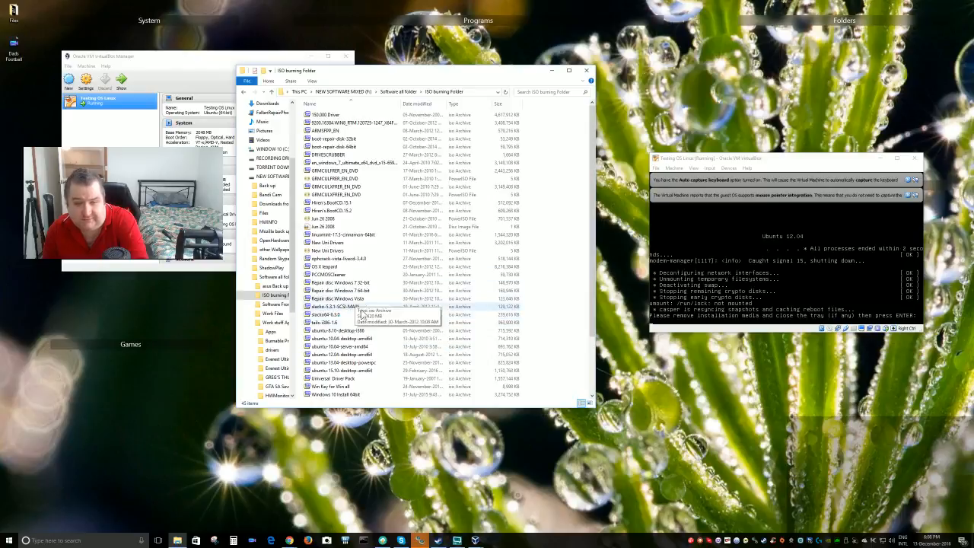
pyautogui.scroll(-3, 354, 323)
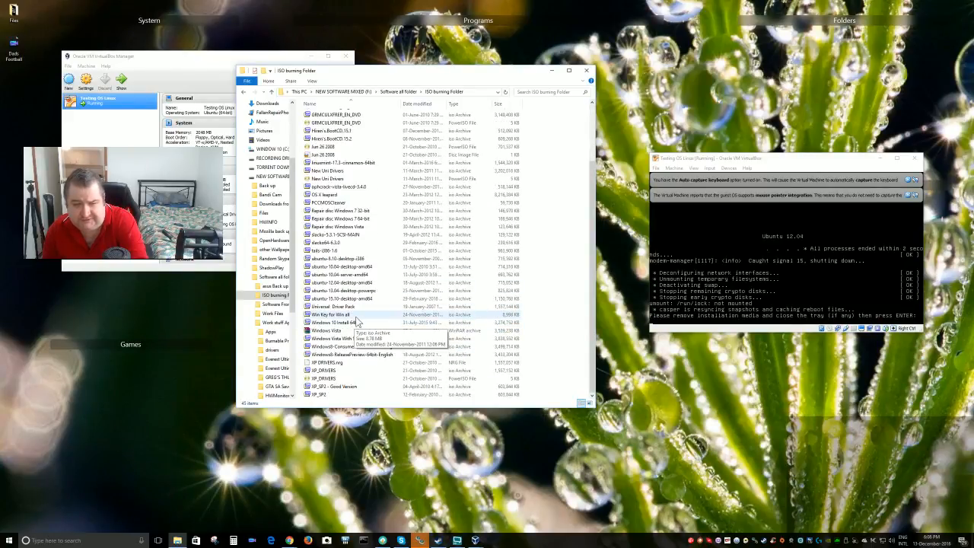
pyautogui.click(354, 322)
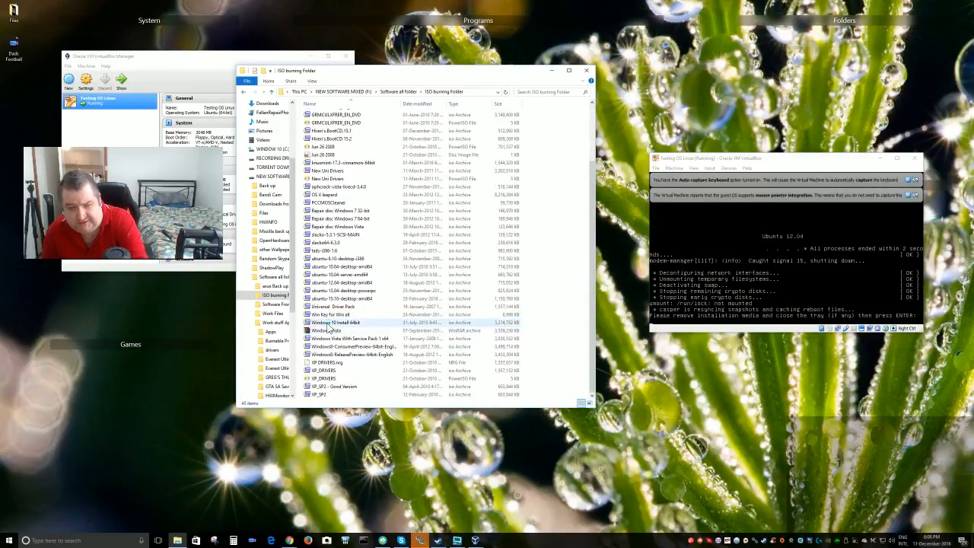
pyautogui.click(346, 307)
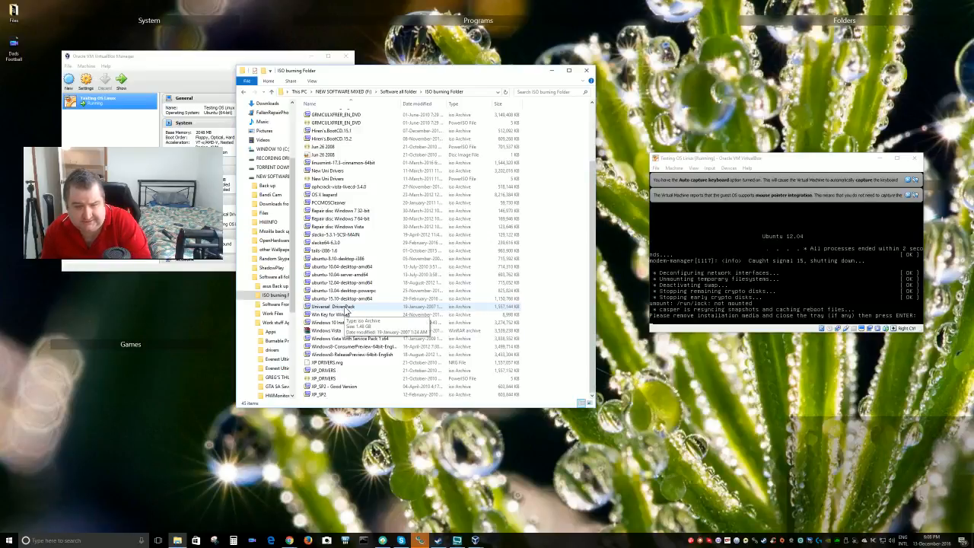
pyautogui.click(536, 307)
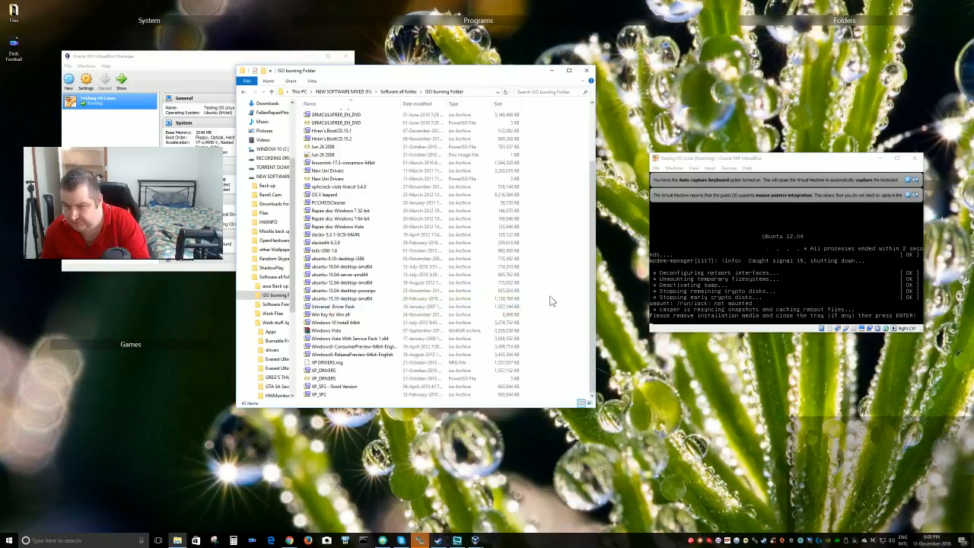
pyautogui.moveTo(795, 165); pyautogui.dragTo(750, 116)
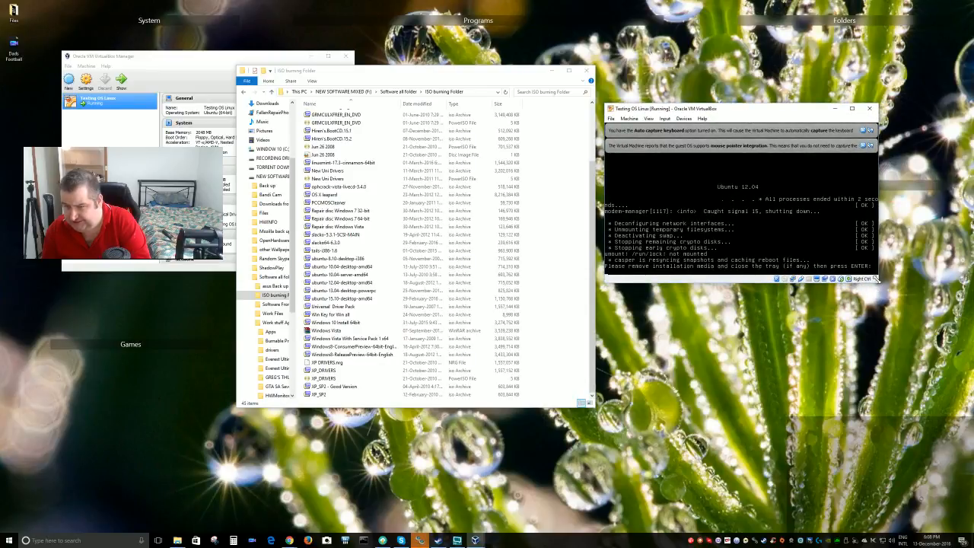
# Enlarge the Testing OS Linux window and let the guest restart to its login screen
pyautogui.moveTo(878, 281); pyautogui.dragTo(933, 398)
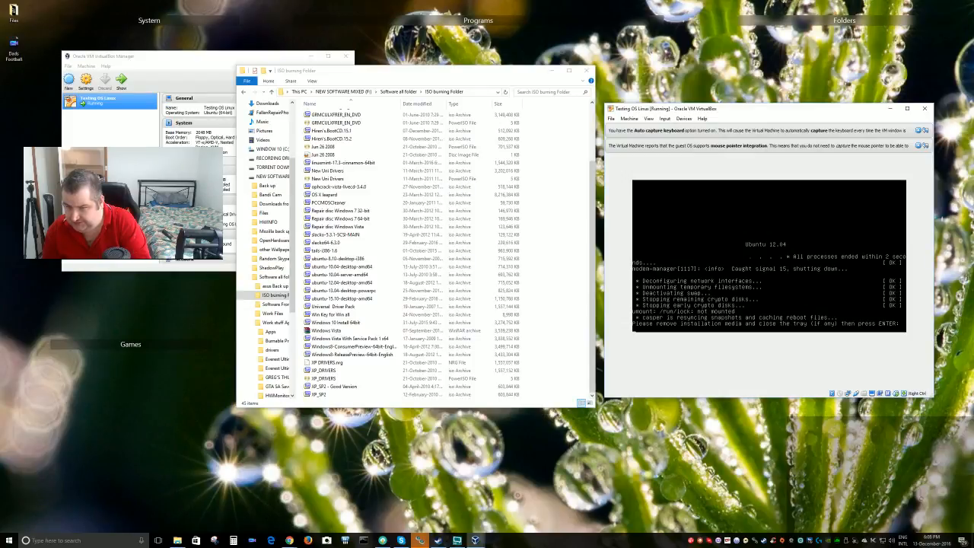
pyautogui.press('Return')
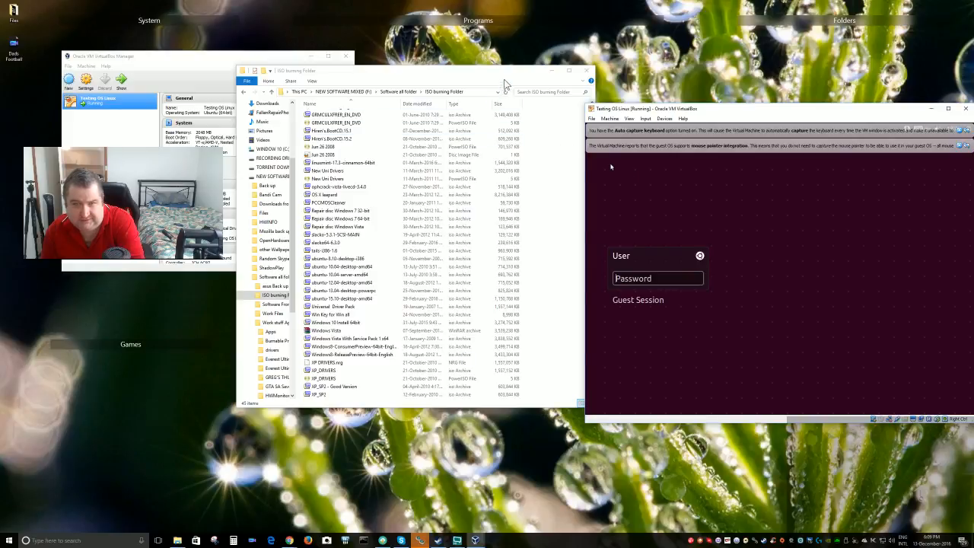
# Shift the Explorer and VM windows left, then log into Ubuntu with the account password
pyautogui.moveTo(499, 72); pyautogui.dragTo(408, 75)
pyautogui.moveTo(792, 111); pyautogui.dragTo(579, 111)
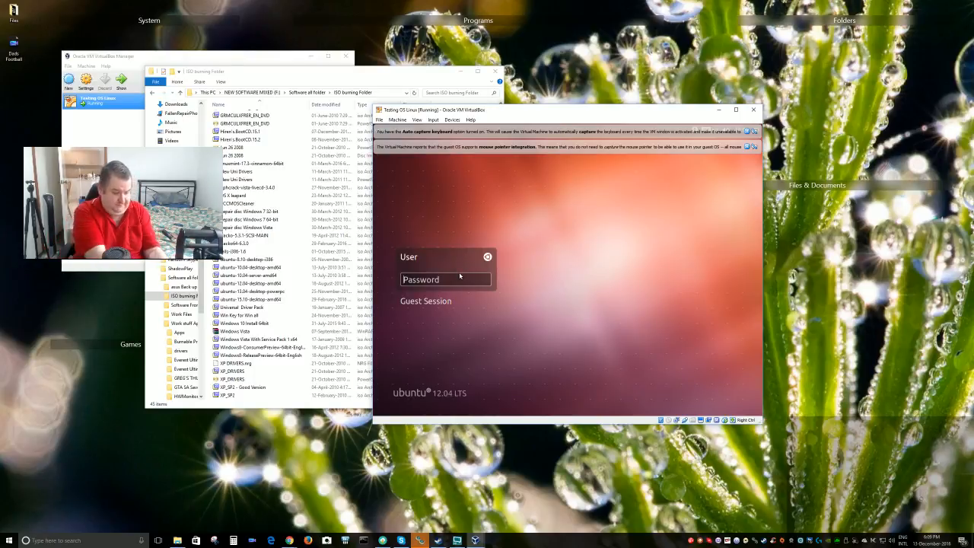
pyautogui.write('••')
pyautogui.press('BackSpace')
pyautogui.press('BackSpace')
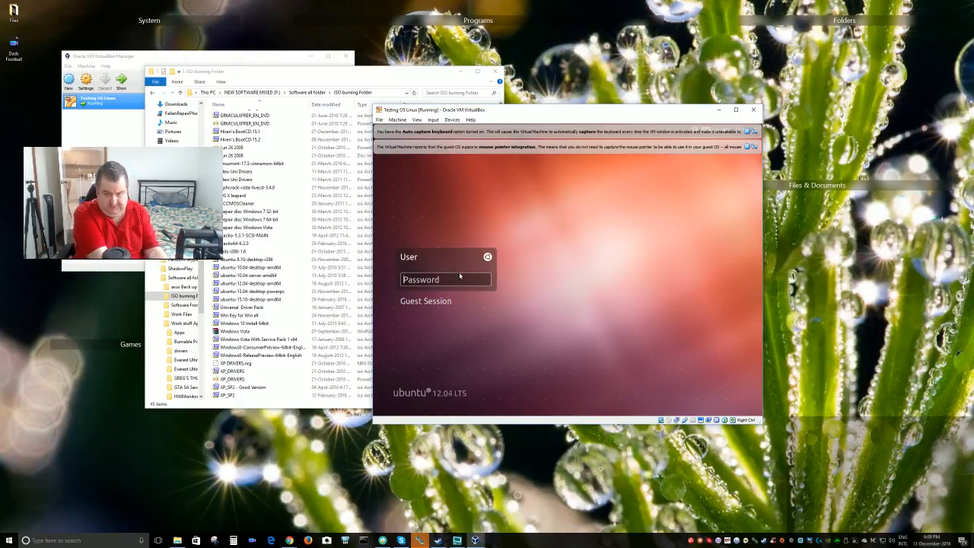
pyautogui.write('••')
pyautogui.press('Return')
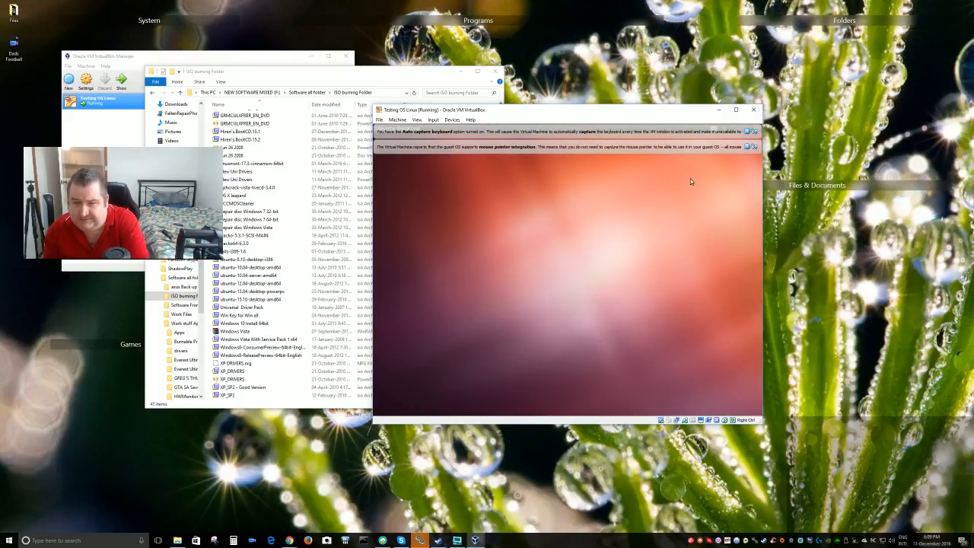
pyautogui.moveTo(594, 112); pyautogui.dragTo(621, 123)
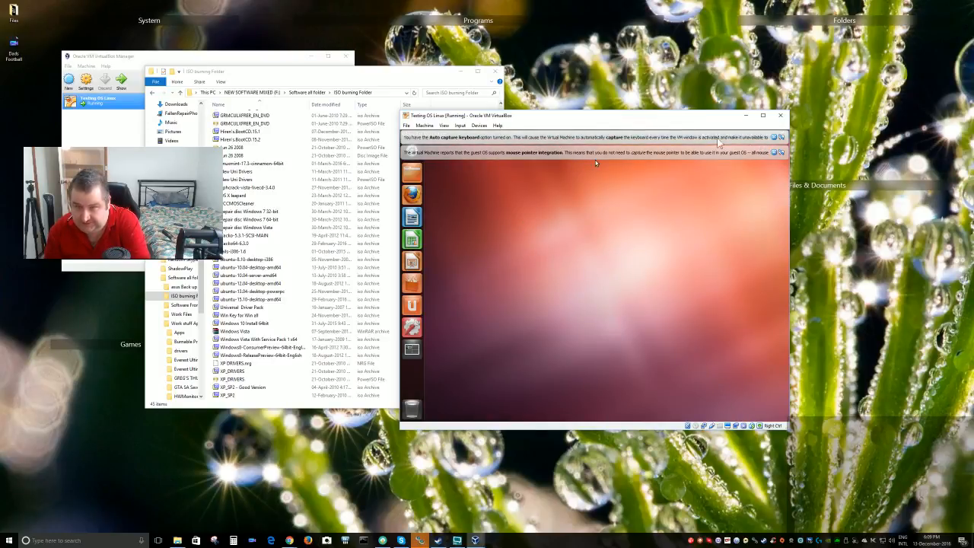
# Dismiss both VirtualBox notice bars, then open and close the Ubuntu Dash
pyautogui.click(775, 138)
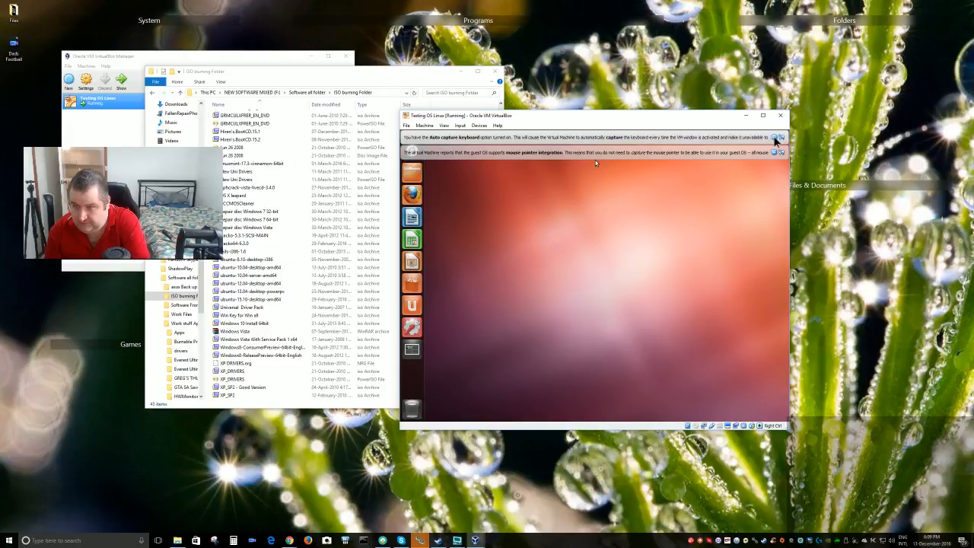
pyautogui.click(775, 139)
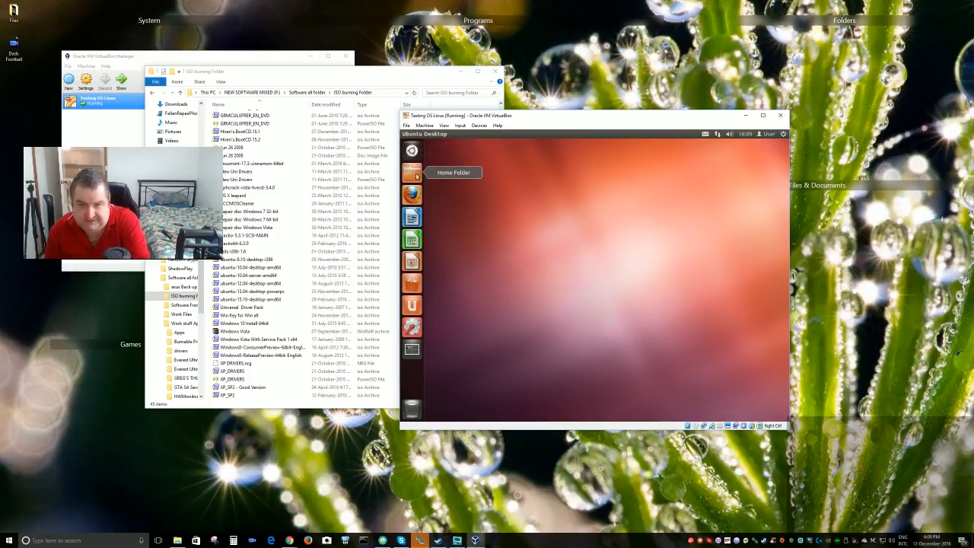
pyautogui.click(412, 150)
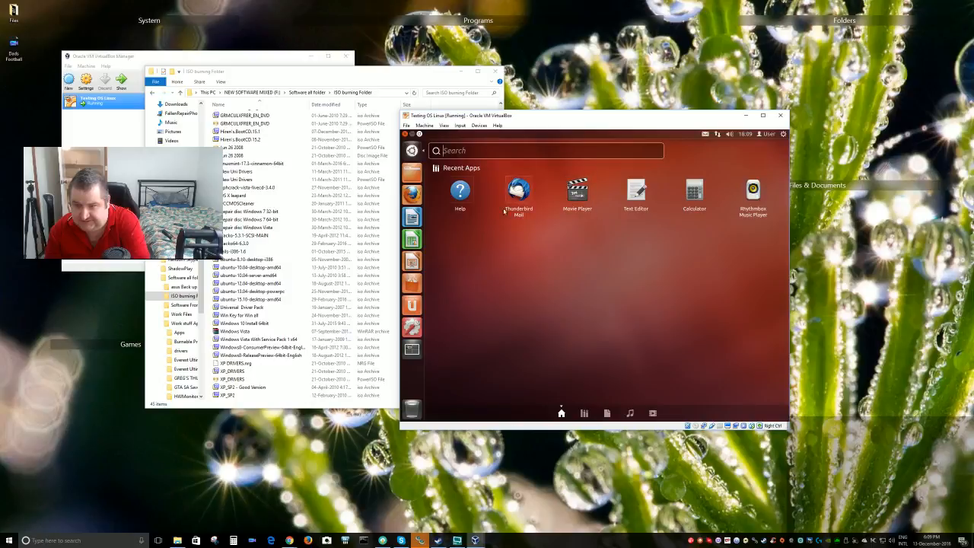
pyautogui.click(411, 150)
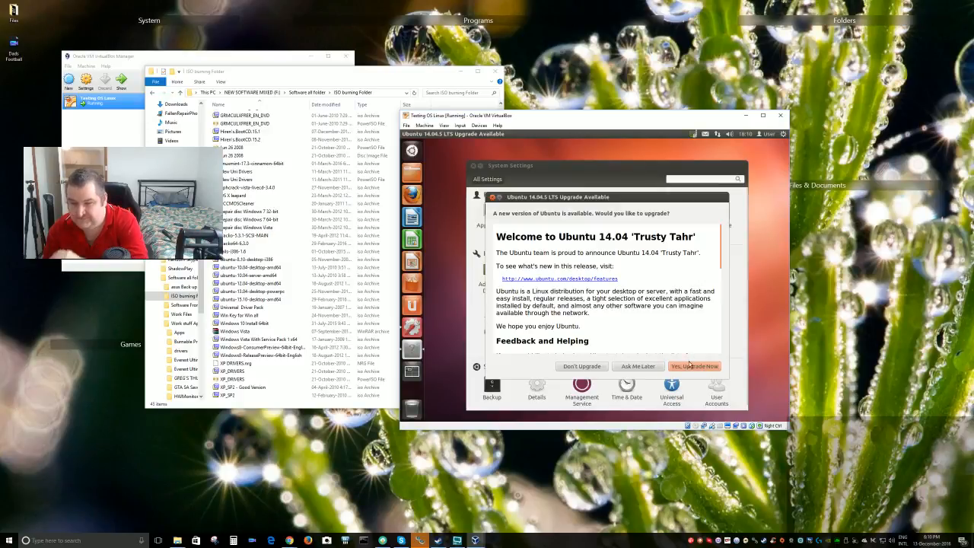
# Choose 'Yes, Upgrade Now' and authorise it with the administrator password
pyautogui.click(694, 366)
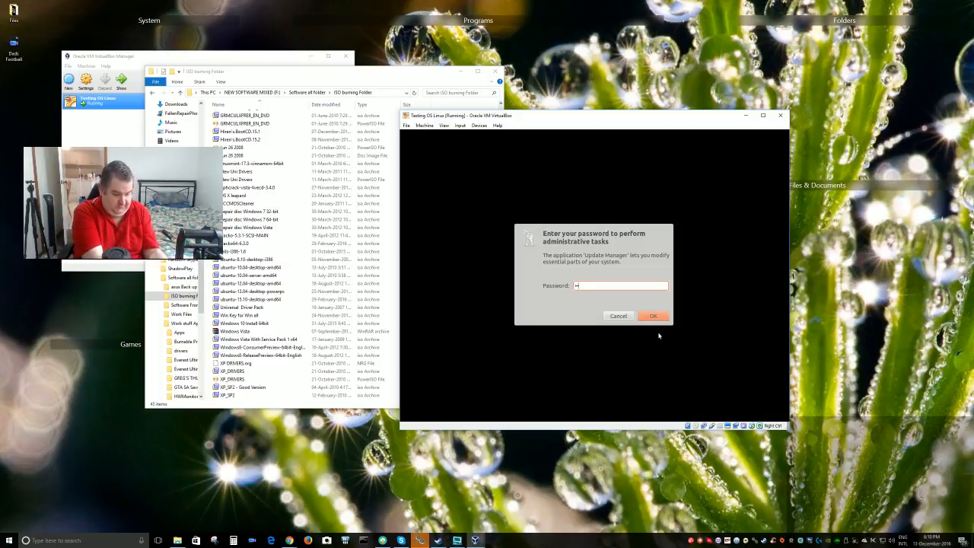
pyautogui.press('Return')
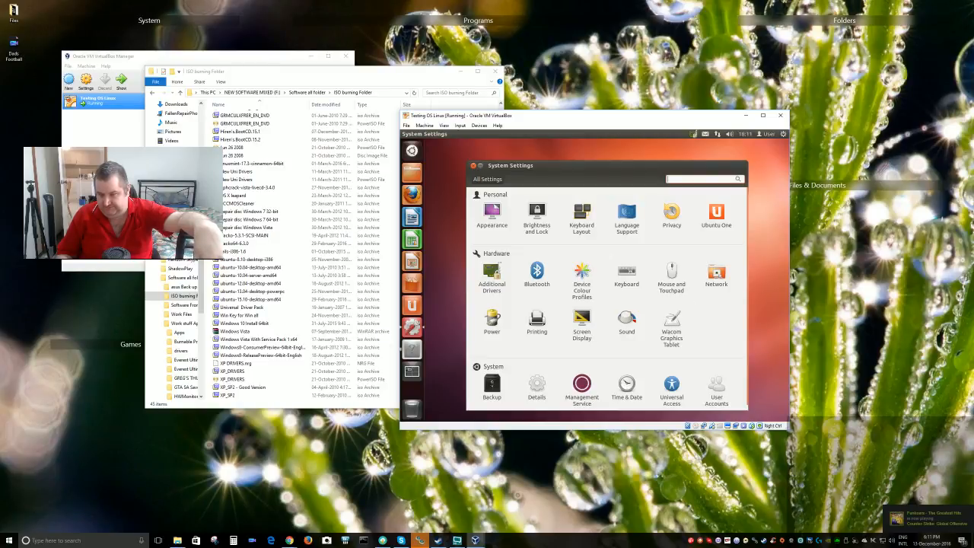
pyautogui.click(716, 275)
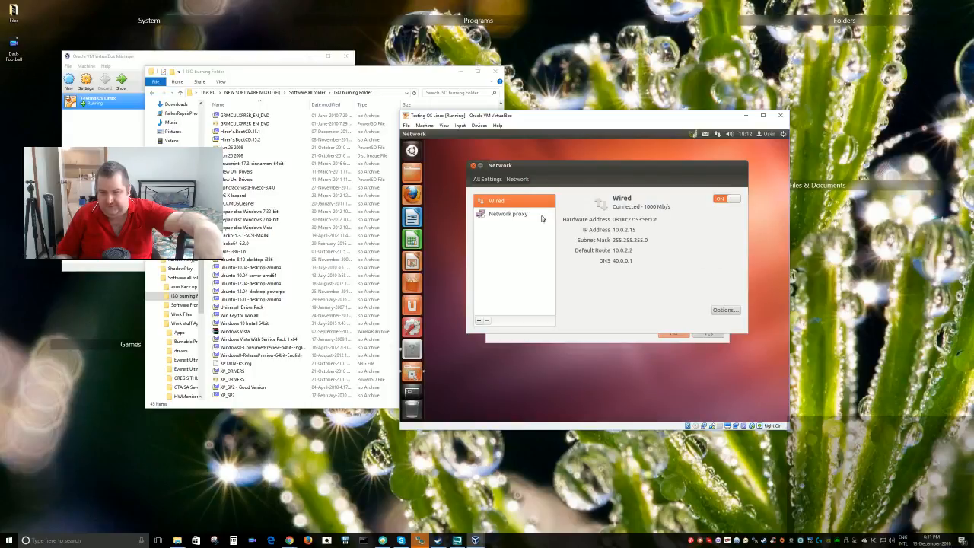
pyautogui.click(487, 178)
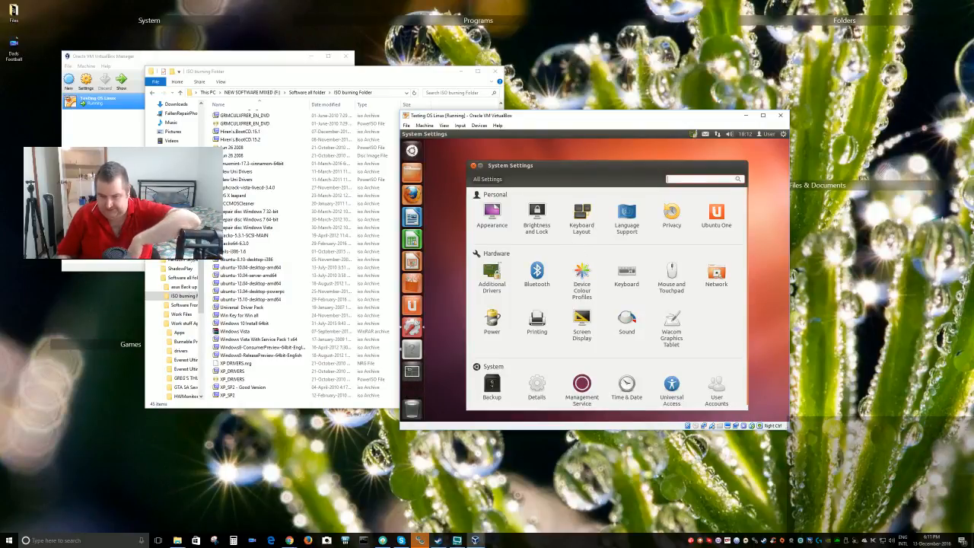
pyautogui.click(536, 387)
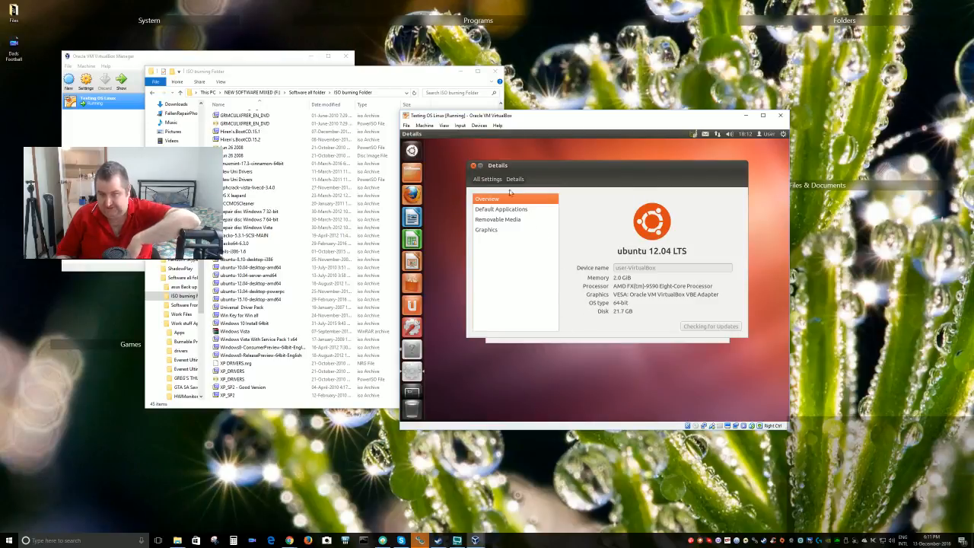
pyautogui.click(486, 180)
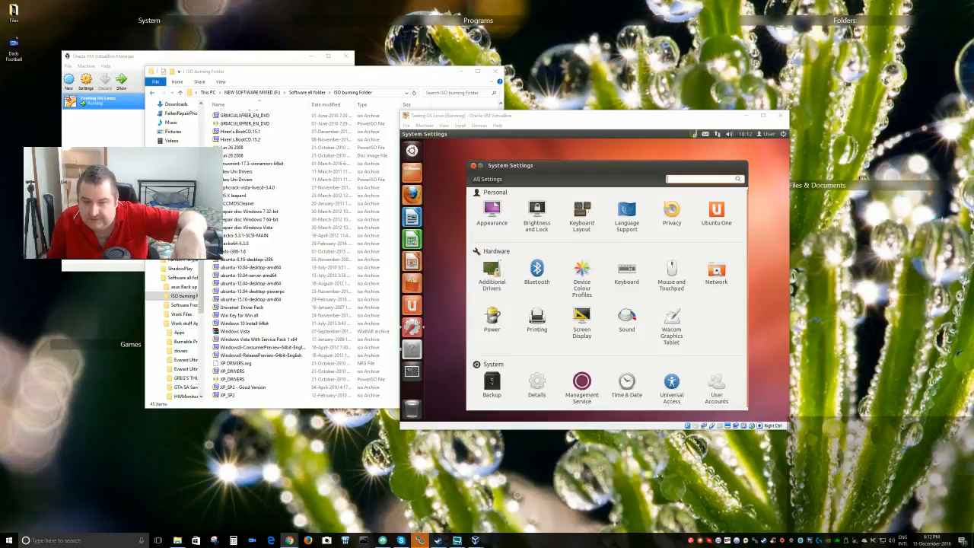
pyautogui.click(683, 179)
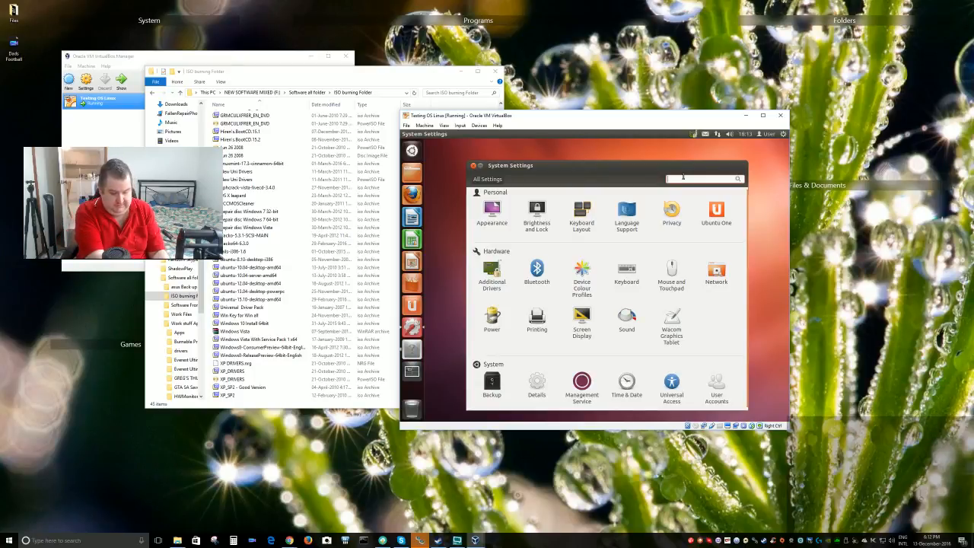
pyautogui.write('ter')
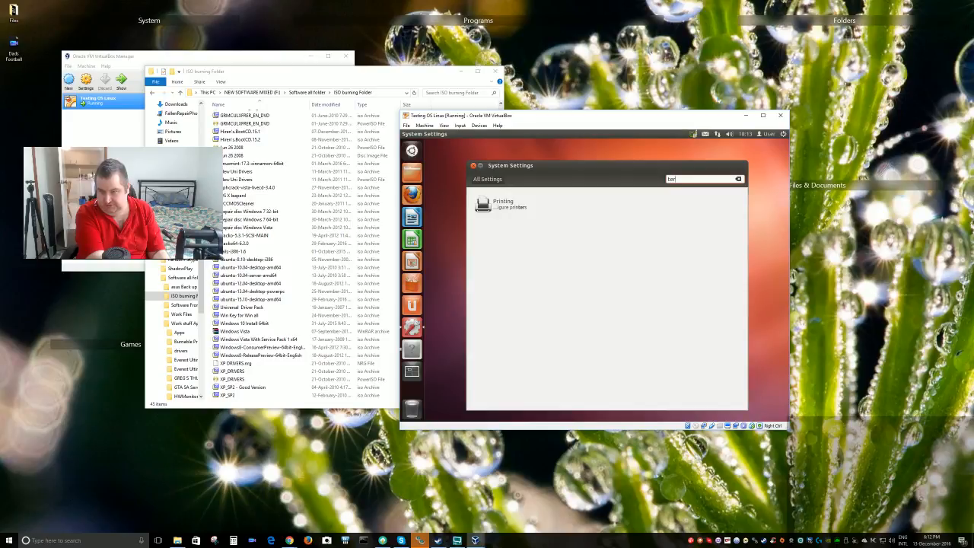
pyautogui.write('minal')
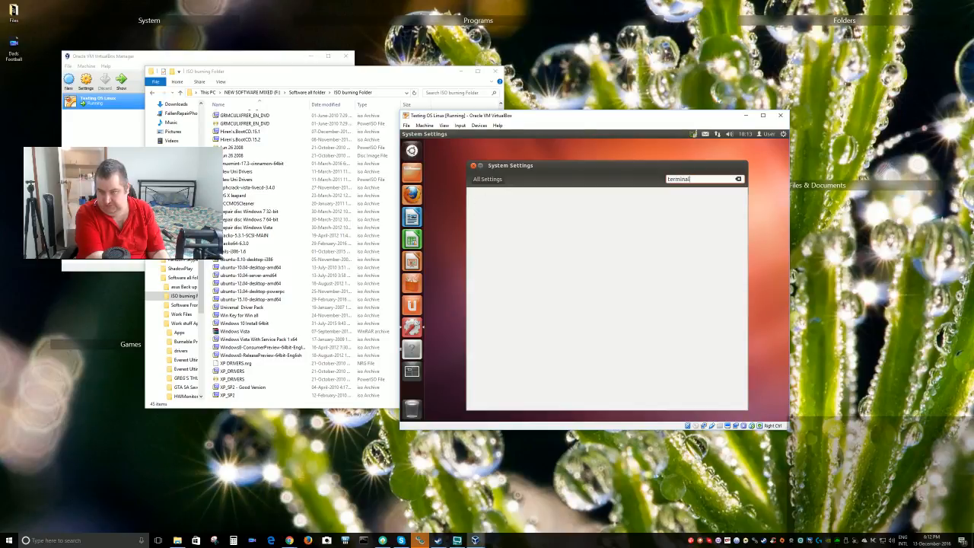
pyautogui.press('BackSpace')
pyautogui.press('BackSpace')
pyautogui.press('BackSpace')
pyautogui.press('BackSpace')
pyautogui.press('BackSpace')
pyautogui.press('BackSpace')
pyautogui.press('BackSpace')
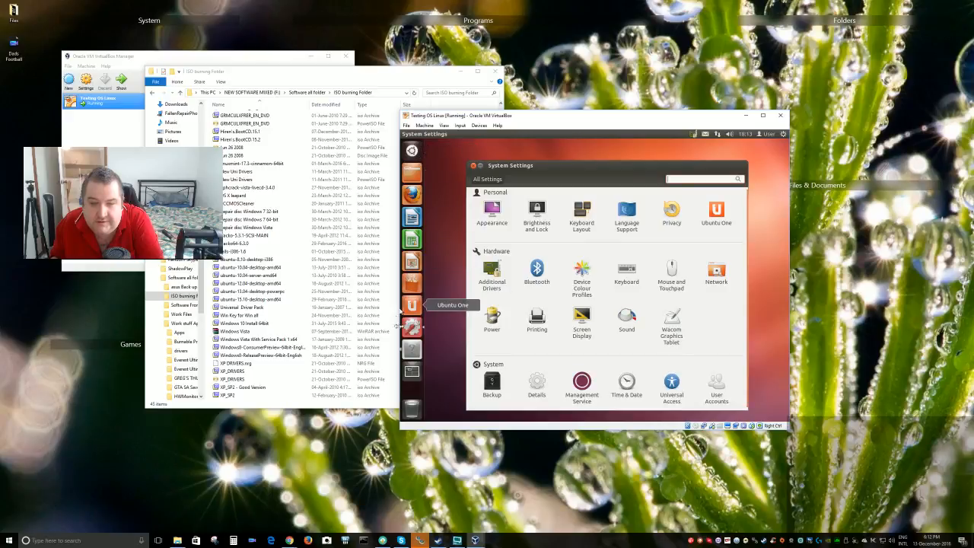
pyautogui.click(409, 347)
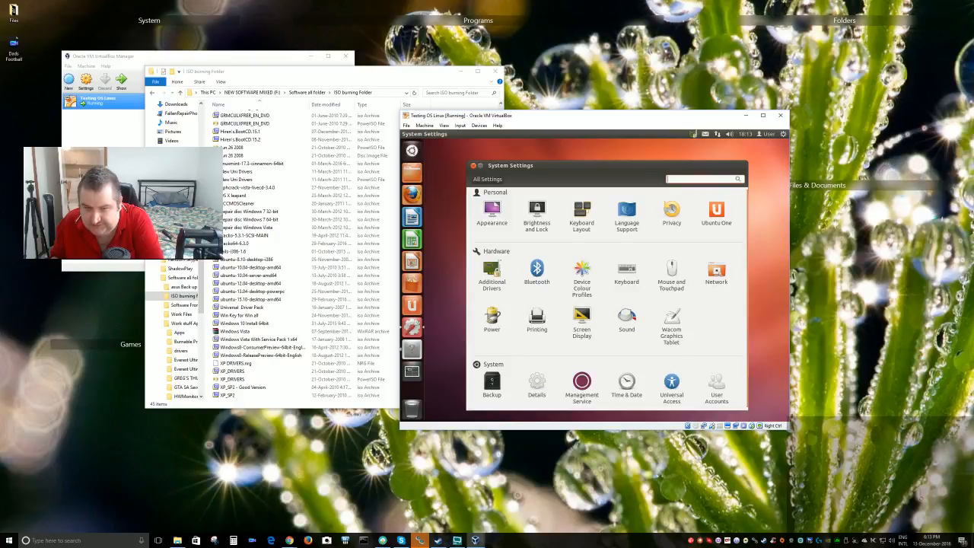
# Close System Settings and answer No to the graphics-support warning, cancelling the upgrade
pyautogui.click(474, 165)
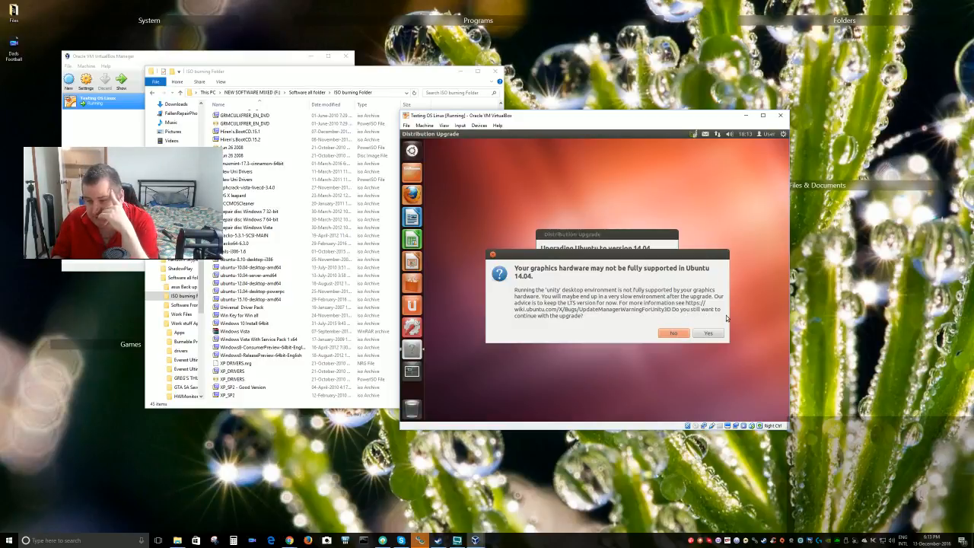
pyautogui.click(674, 337)
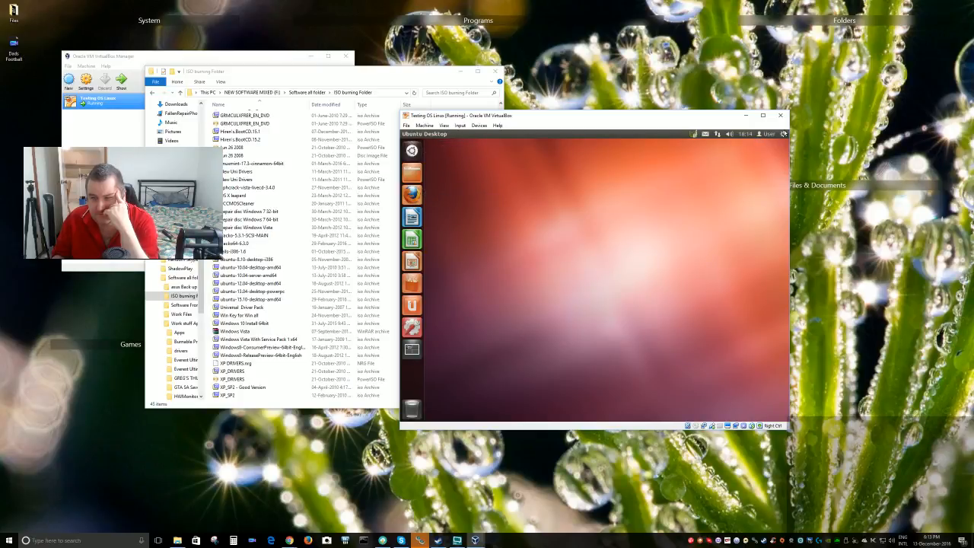
# Check the top-panel system menu, then launch System Settings from the launcher
pyautogui.click(783, 134)
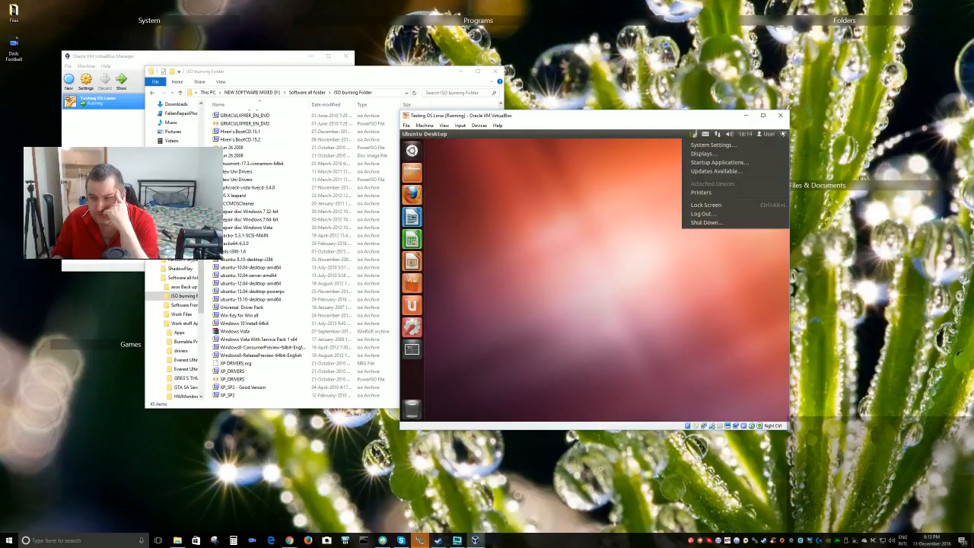
pyautogui.moveTo(760, 135)
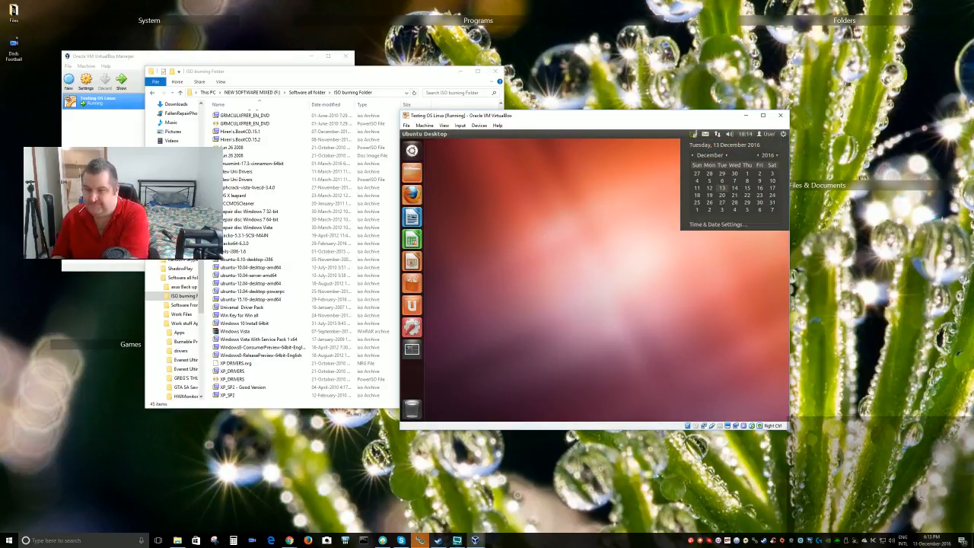
pyautogui.moveTo(730, 135)
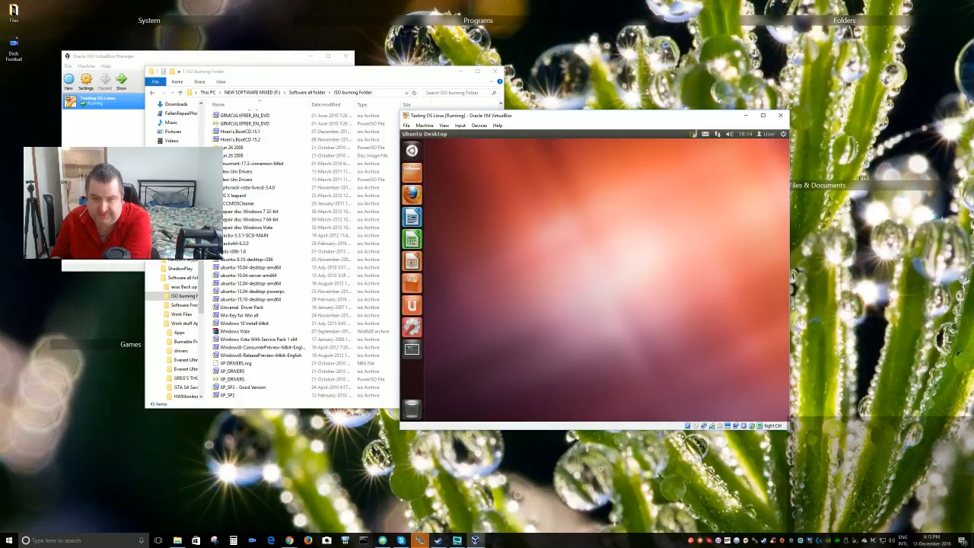
pyautogui.click(412, 327)
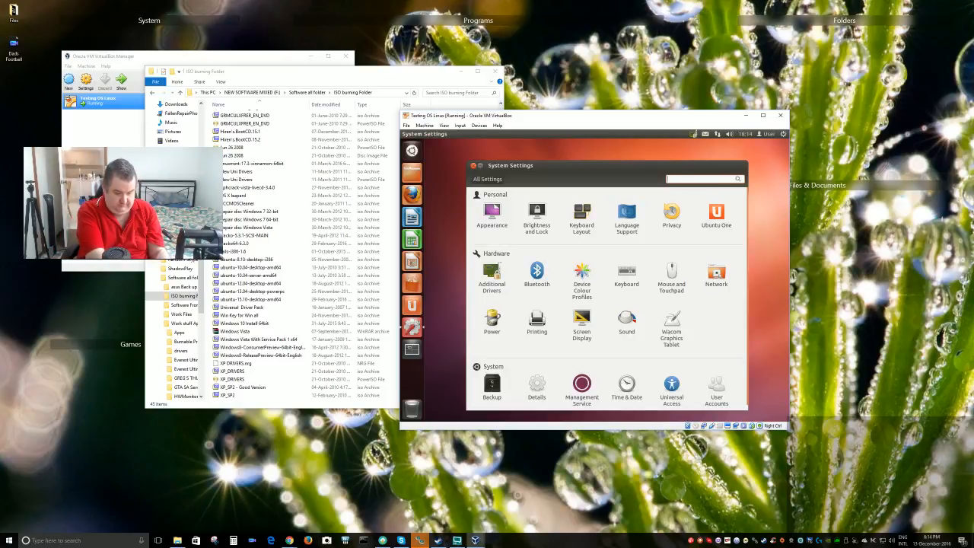
pyautogui.write('ter')
pyautogui.press('BackSpace')
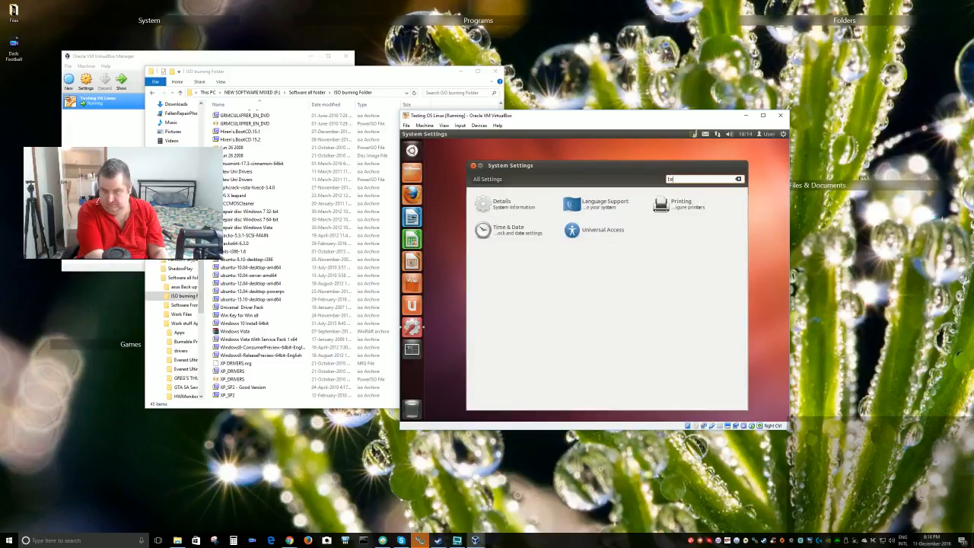
pyautogui.press('BackSpace')
pyautogui.press('BackSpace')
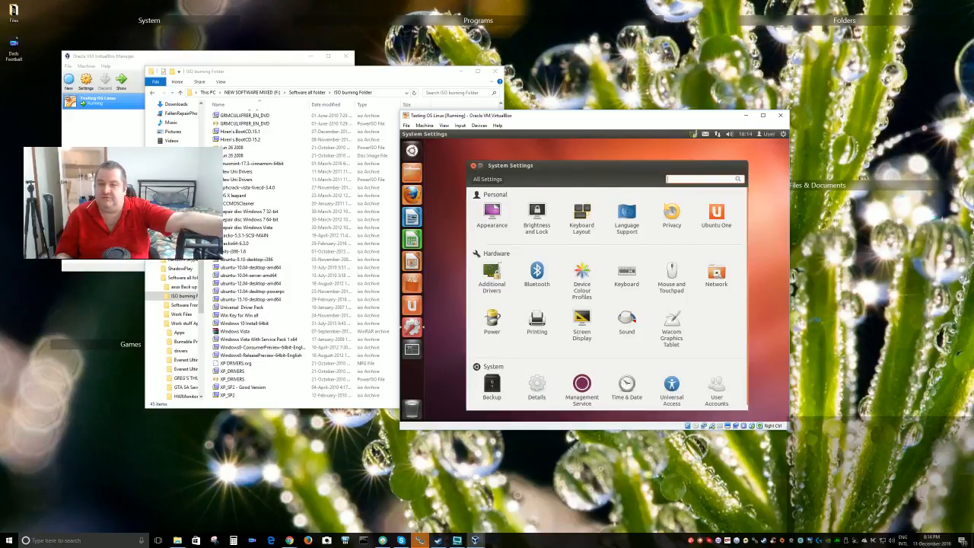
pyautogui.click(472, 165)
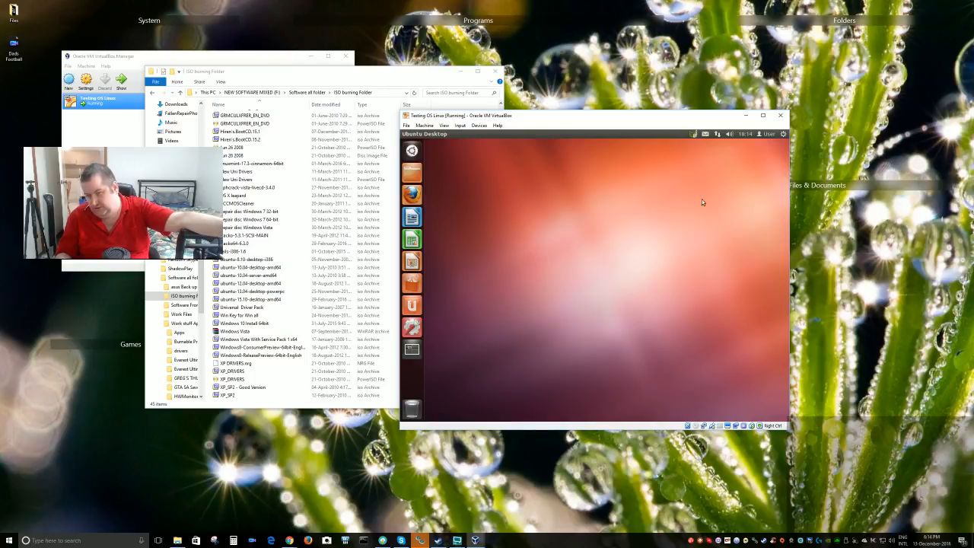
pyautogui.click(693, 135)
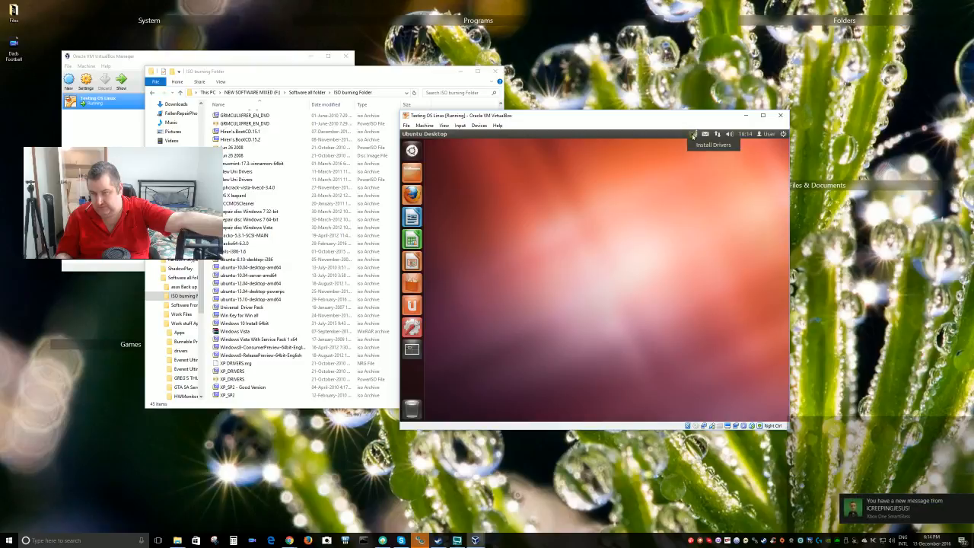
pyautogui.click(664, 215)
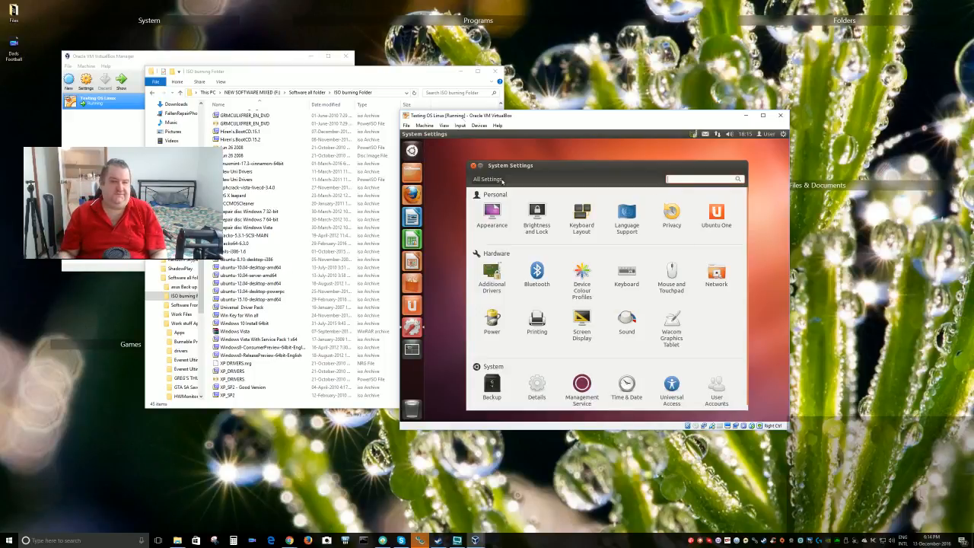
# Scroll through ISO burning Folder in Explorer, then bring the Ubuntu VM window forward
pyautogui.click(435, 81)
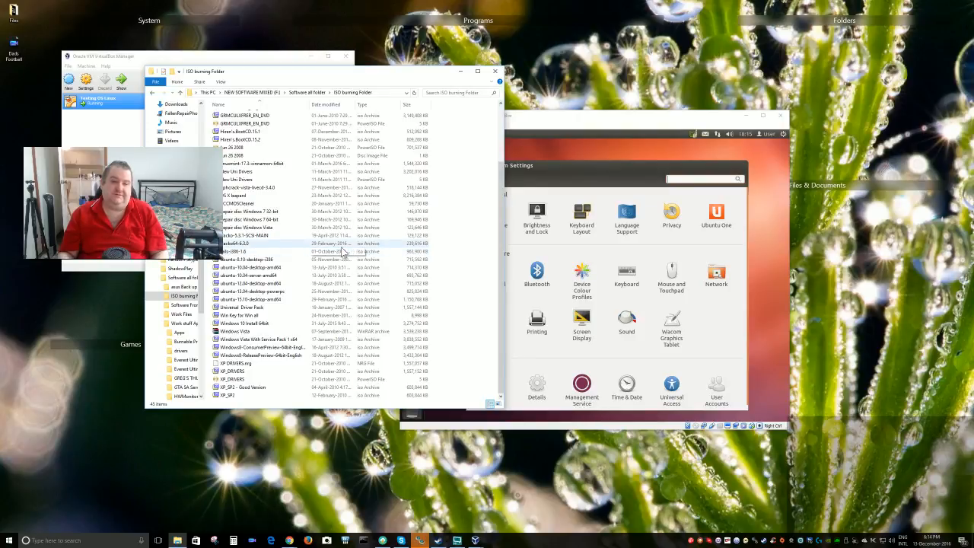
pyautogui.scroll(2, 342, 247)
pyautogui.scroll(-2, 343, 244)
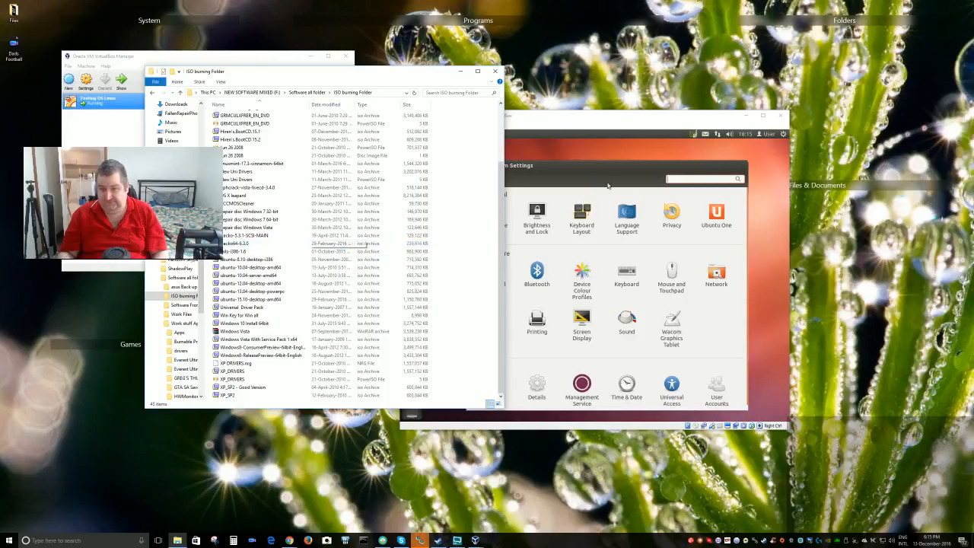
pyautogui.click(630, 168)
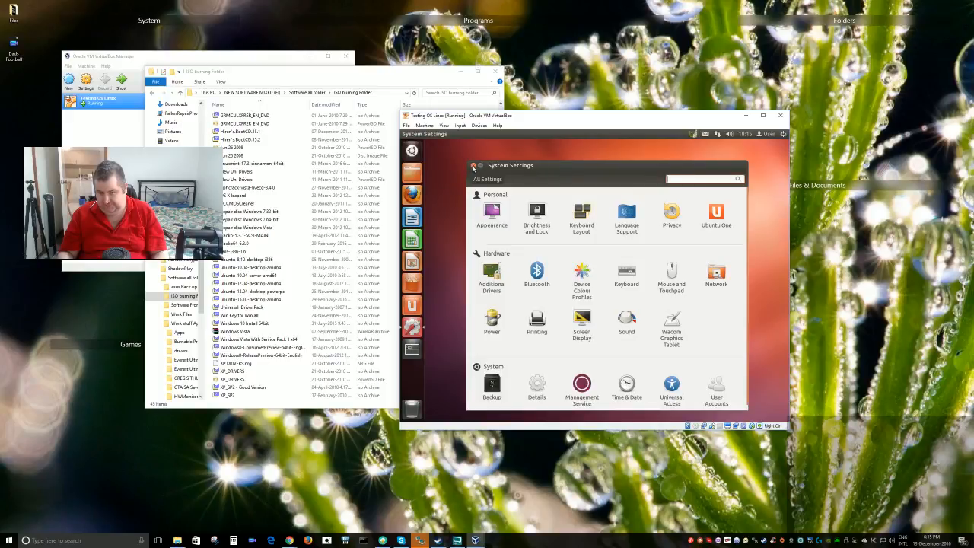
# Close System Settings and launch Terminal by searching 'term' in the Dash
pyautogui.click(473, 165)
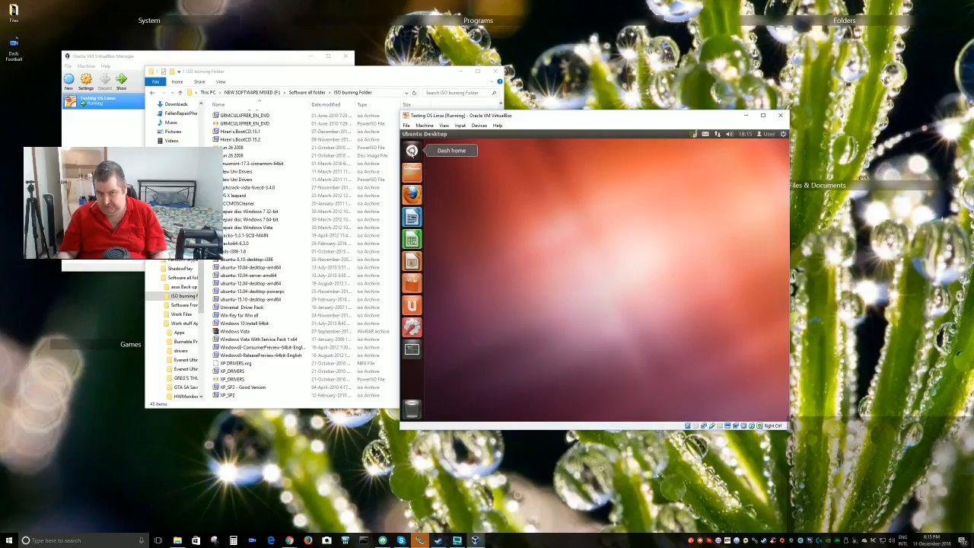
pyautogui.click(412, 151)
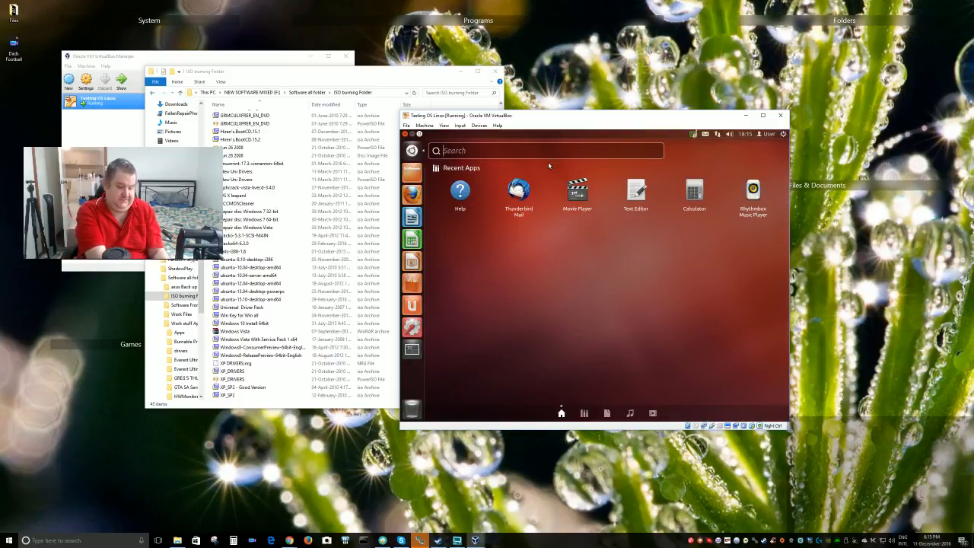
pyautogui.write('term')
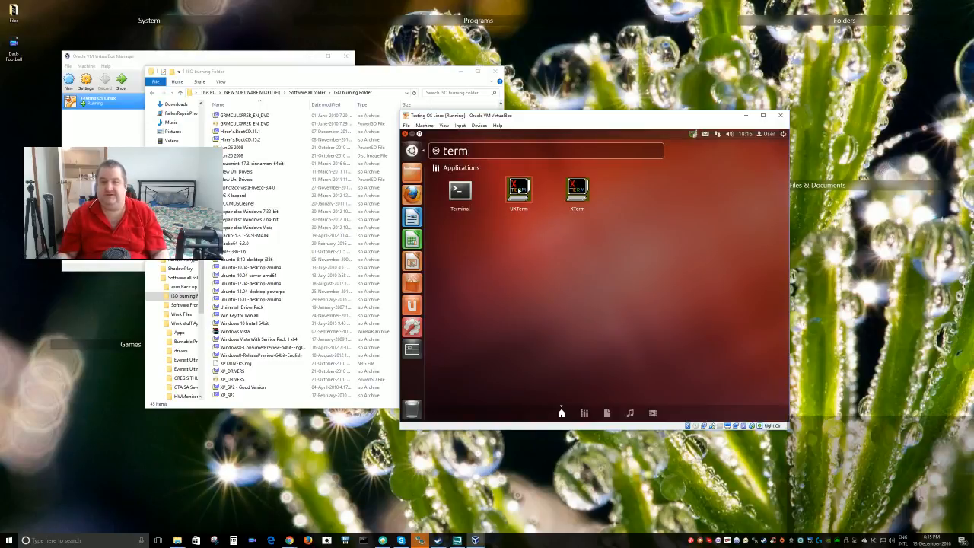
pyautogui.click(459, 191)
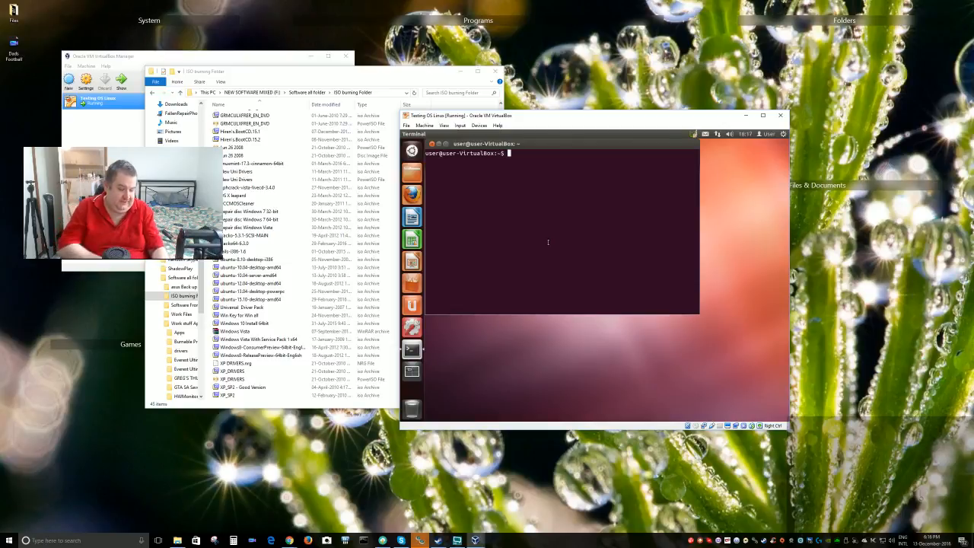
pyautogui.moveTo(622, 137)
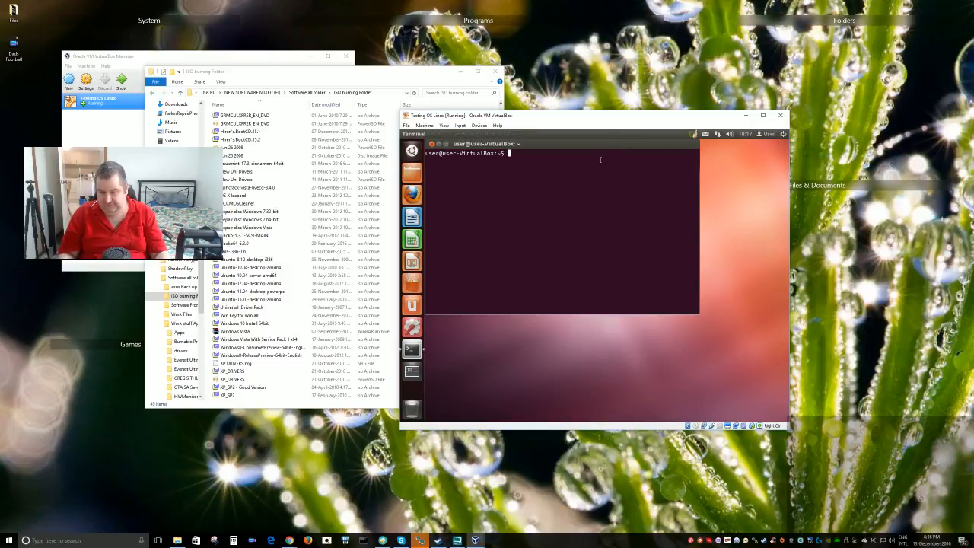
pyautogui.moveTo(401, 136)
pyautogui.hotkey('alt', 'Tab')
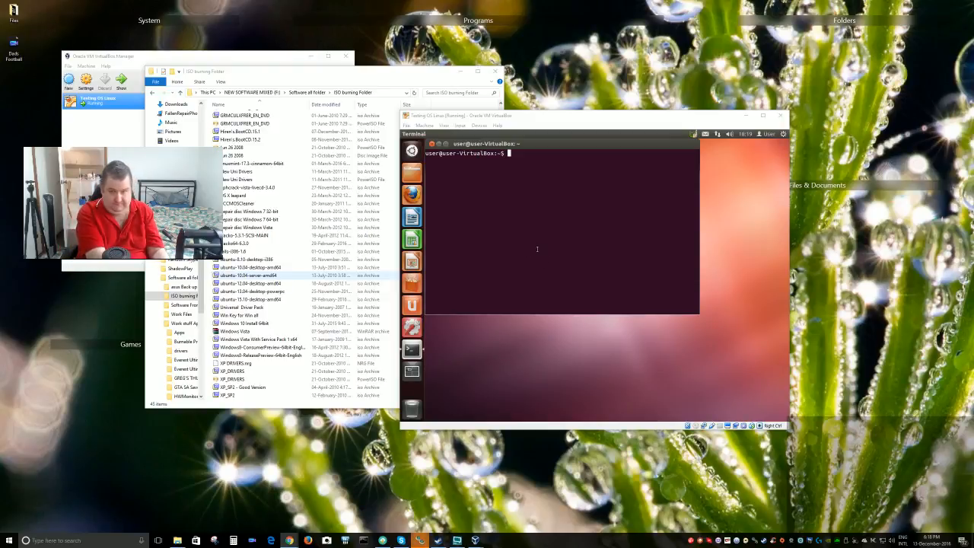
pyautogui.click(541, 164)
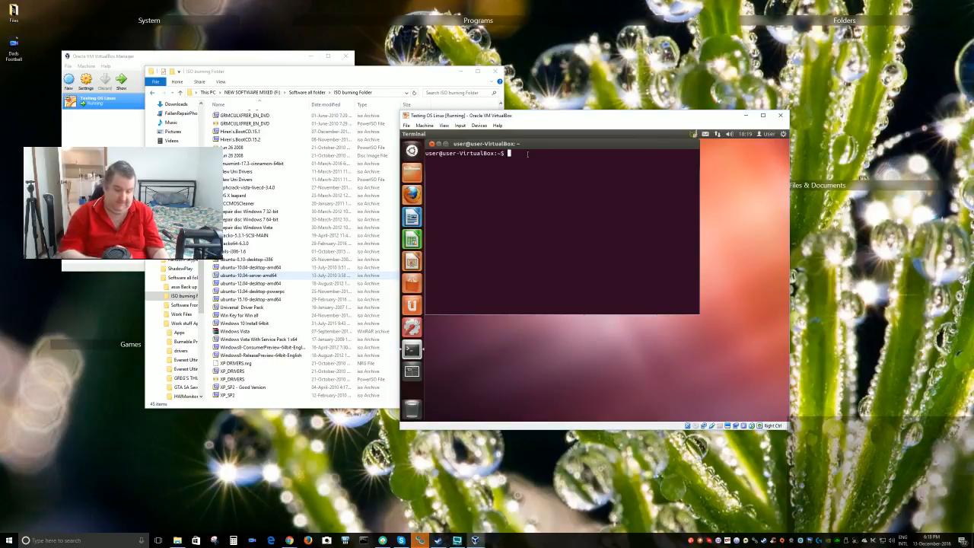
# Run ifconfig in the terminal to confirm eth0 has address 10.0.2.15
pyautogui.write('if')
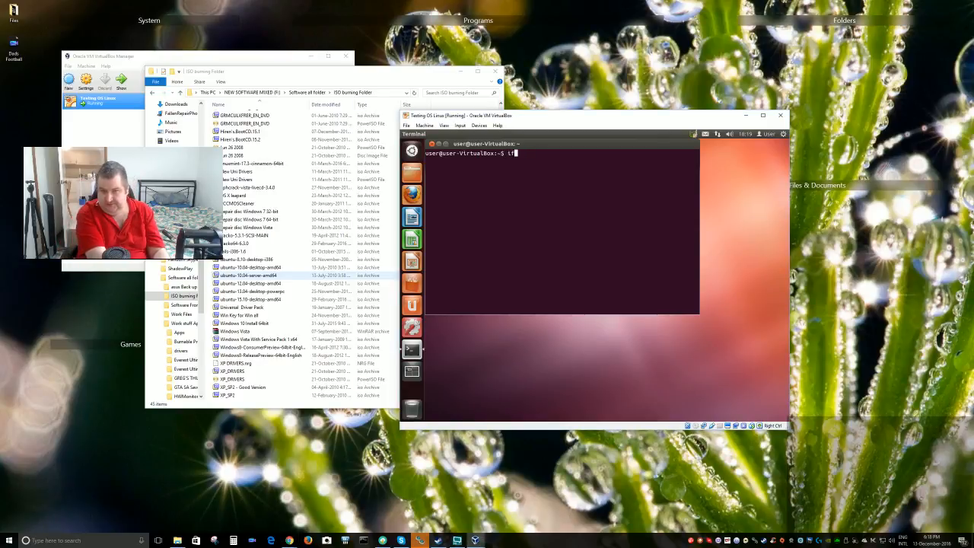
pyautogui.write('config')
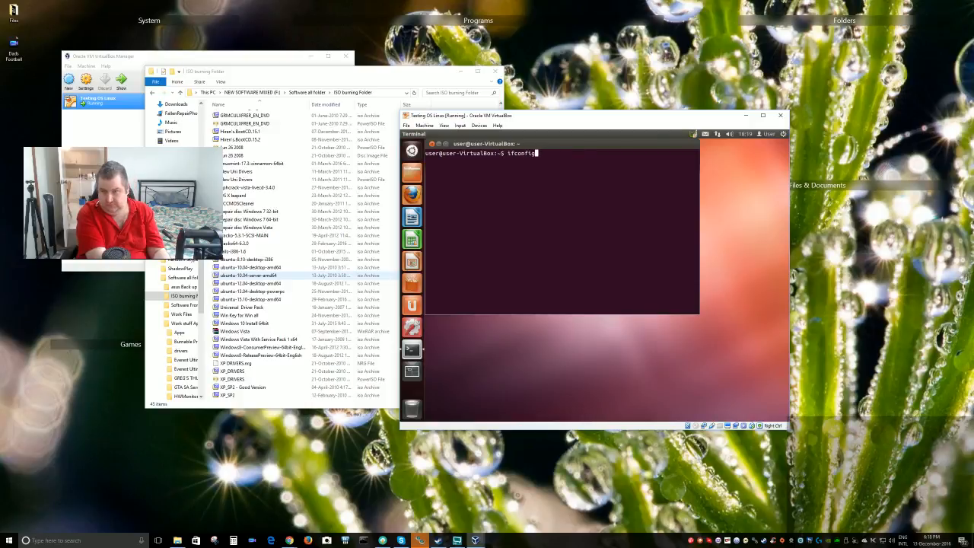
pyautogui.press('Return')
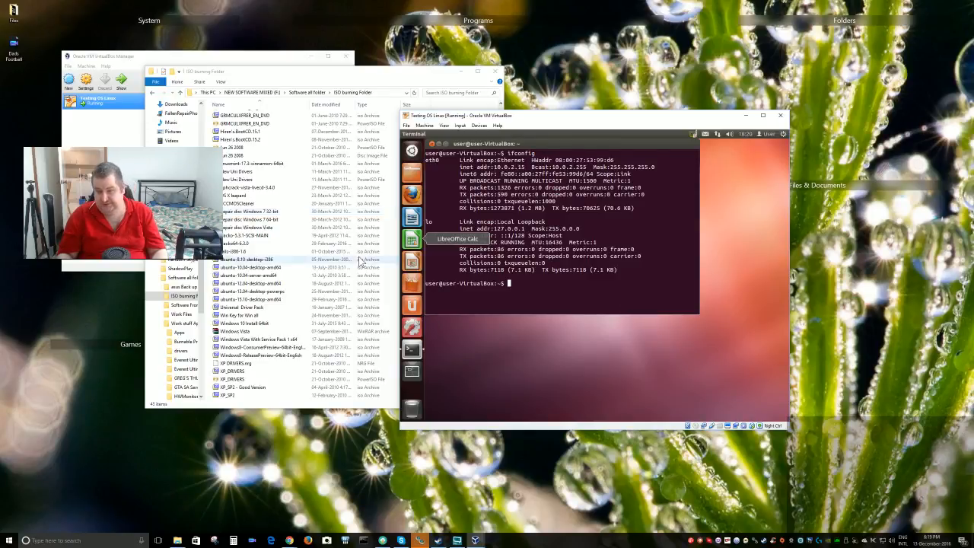
pyautogui.write('ping')
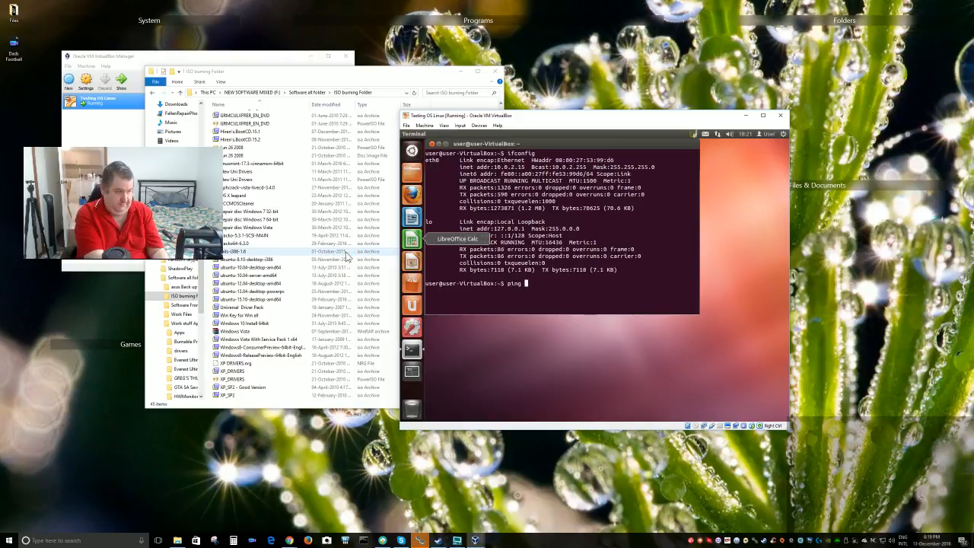
pyautogui.write(' www')
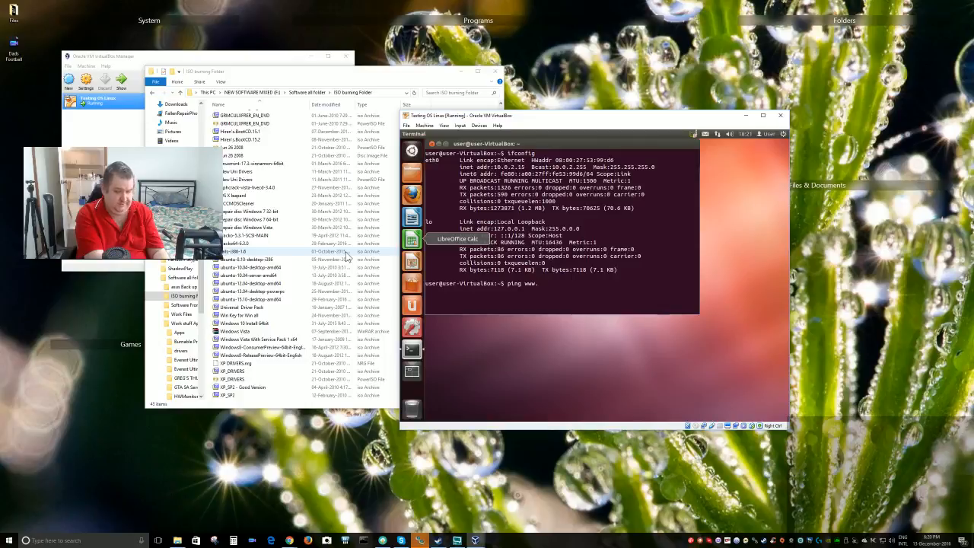
pyautogui.write('.google.c')
pyautogui.press('BackSpace')
pyautogui.press('BackSpace')
pyautogui.press('BackSpace')
pyautogui.press('BackSpace')
pyautogui.press('BackSpace')
pyautogui.press('BackSpace')
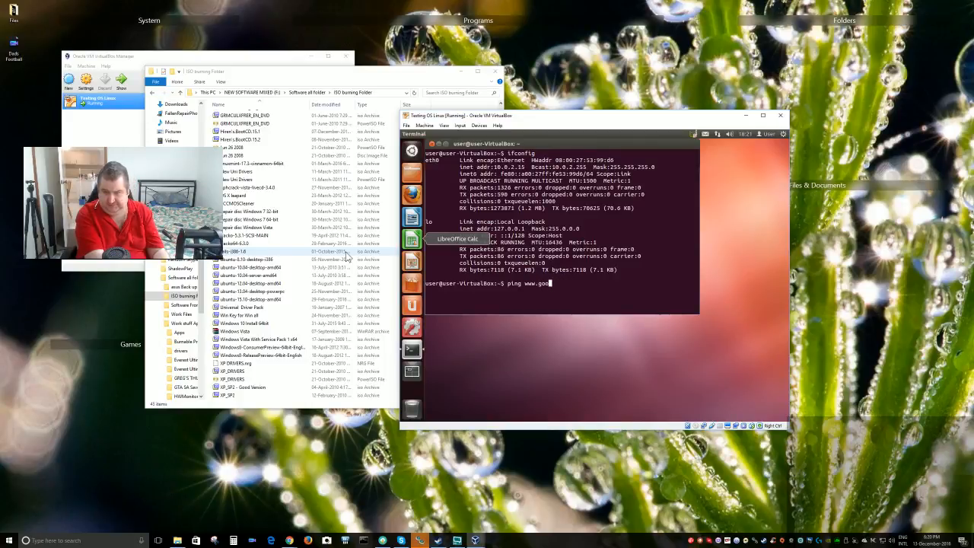
pyautogui.write('gle.com.au')
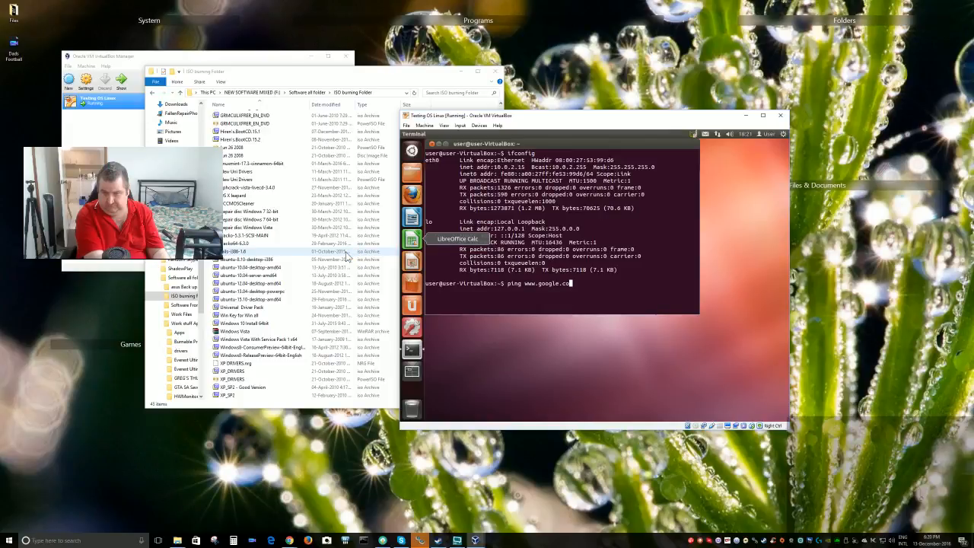
pyautogui.press('Return')
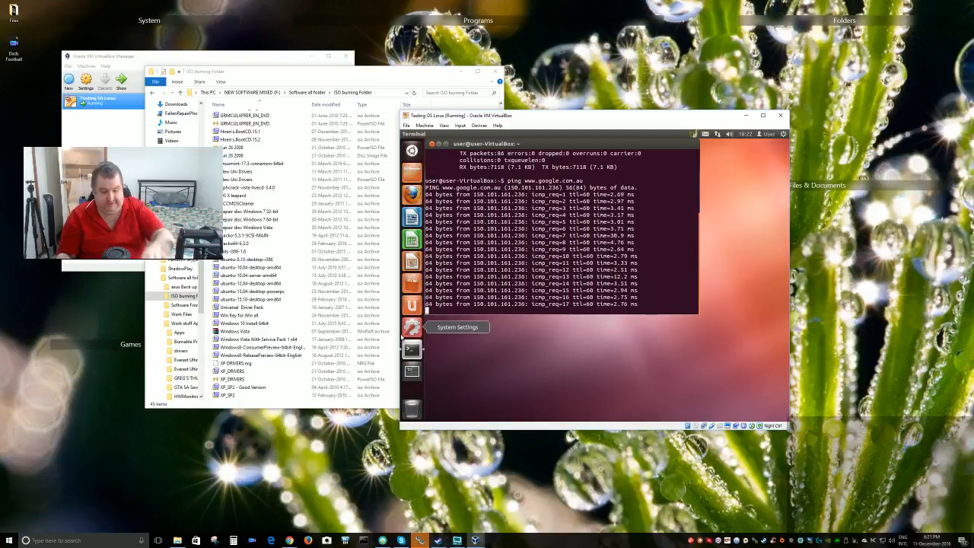
pyautogui.press('Return')
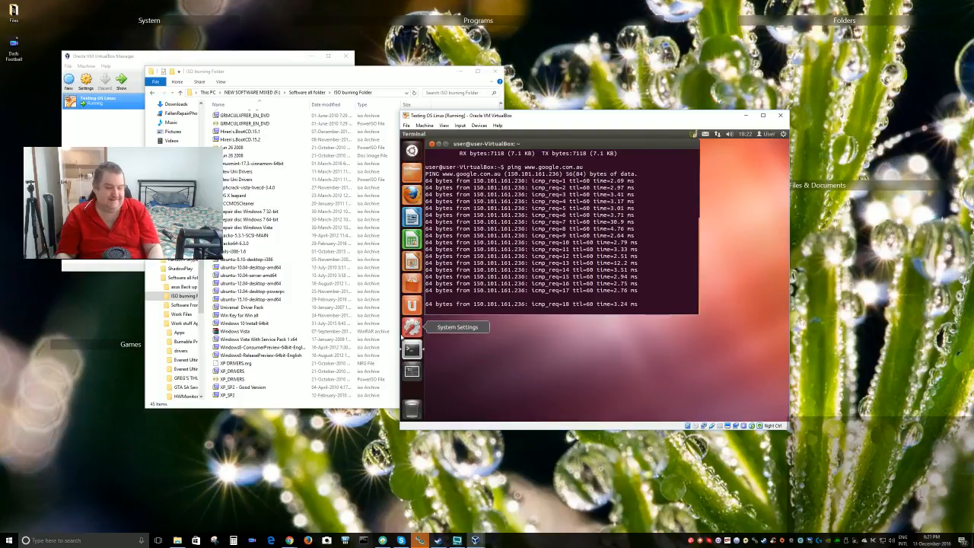
pyautogui.press('Escape')
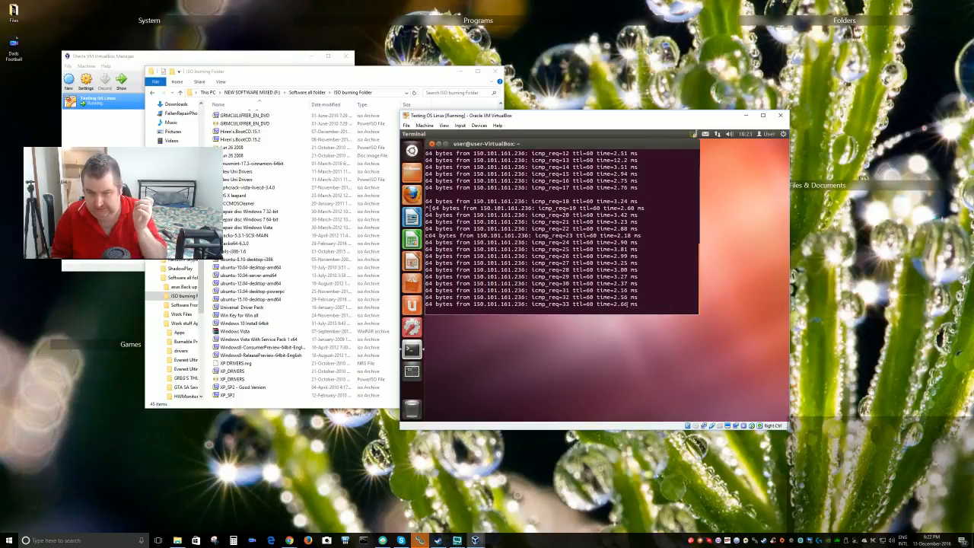
# Type exit, close the terminal and its running ping, then open the Dash
pyautogui.write('ex')
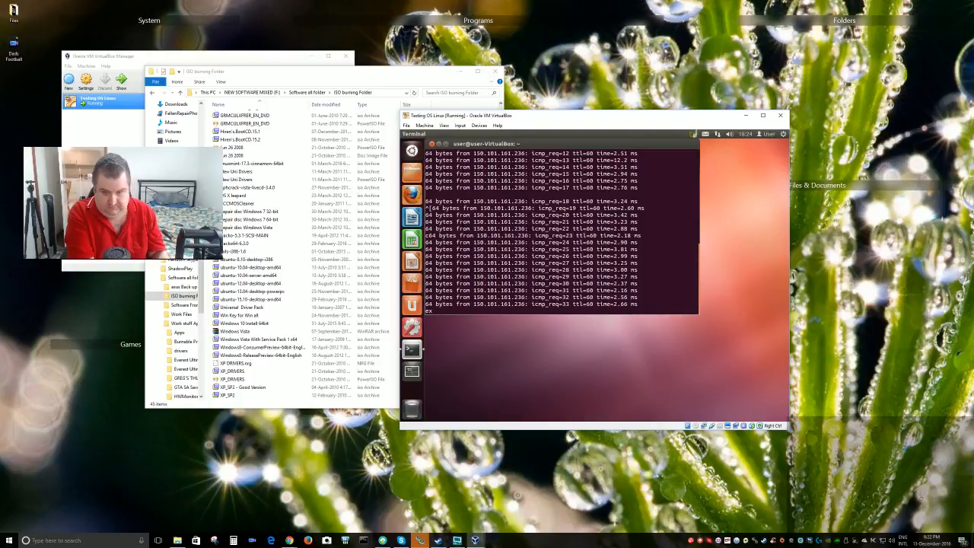
pyautogui.write('it')
pyautogui.write('exit')
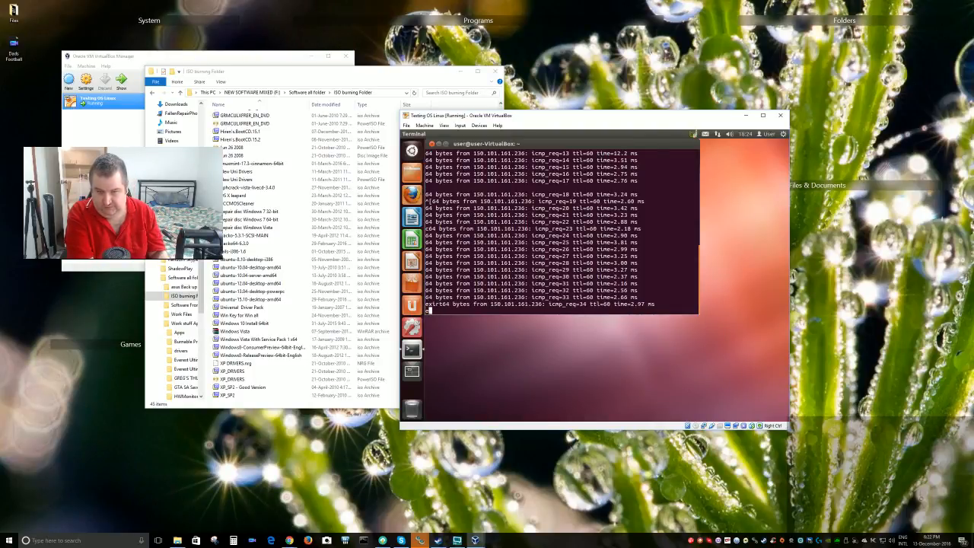
pyautogui.press('Return')
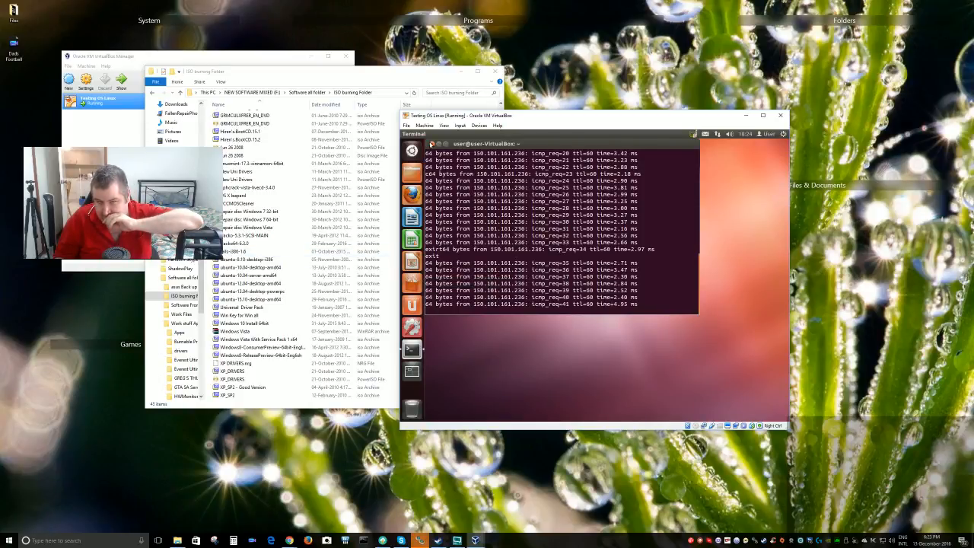
pyautogui.click(431, 144)
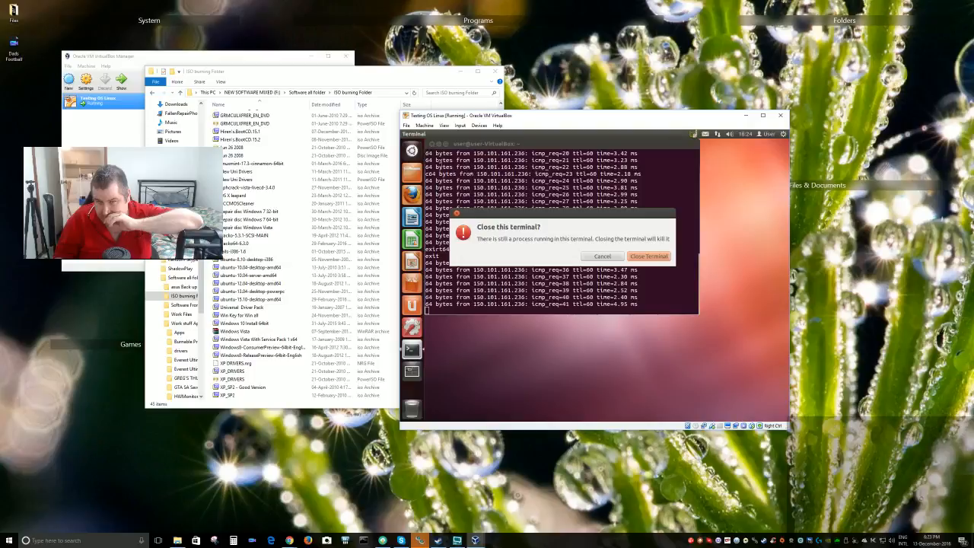
pyautogui.click(649, 257)
pyautogui.click(412, 150)
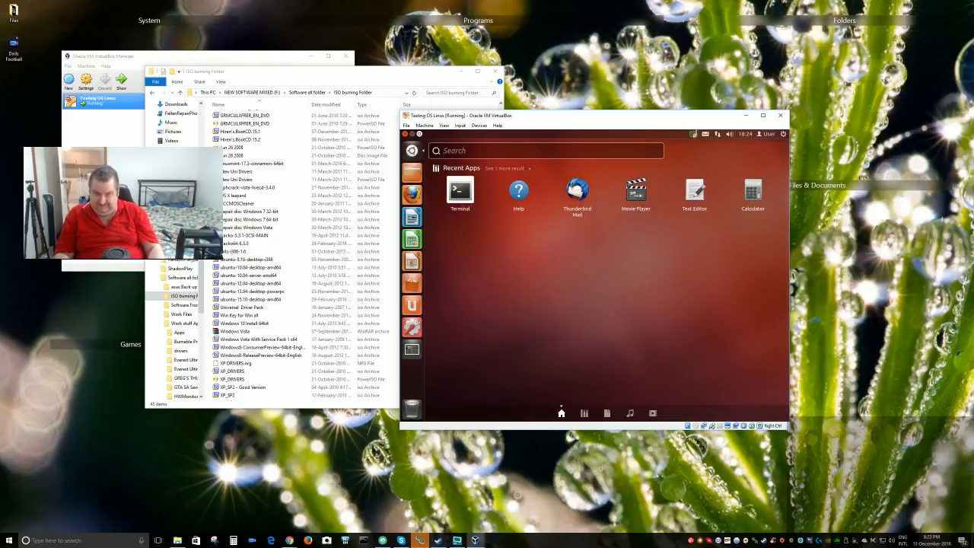
# Launch a new Terminal from the Dash's Recent Apps list
pyautogui.click(470, 202)
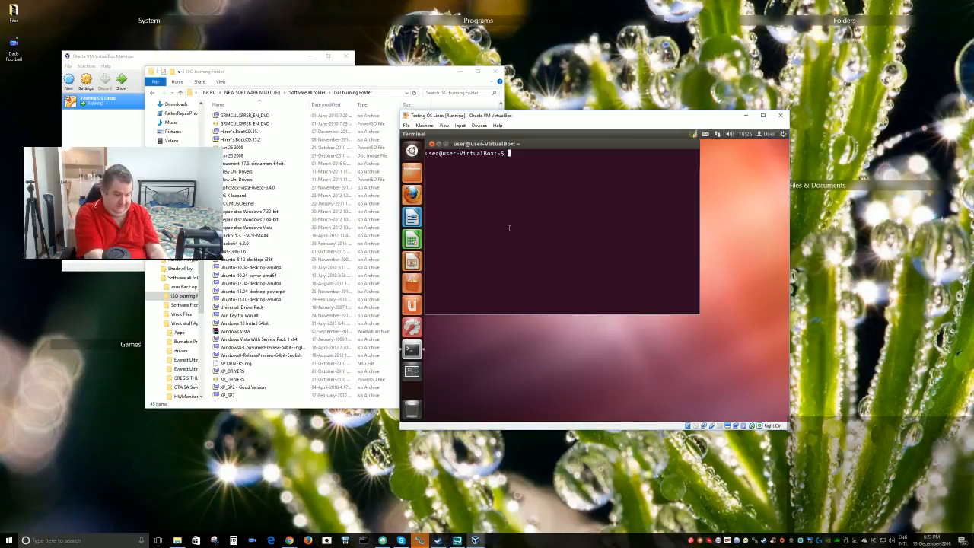
pyautogui.write('ping')
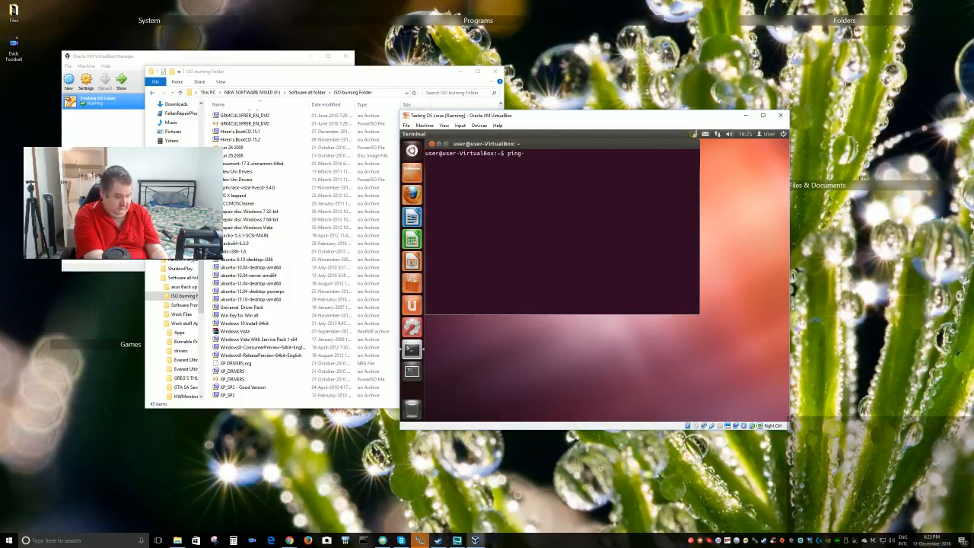
pyautogui.write('-')
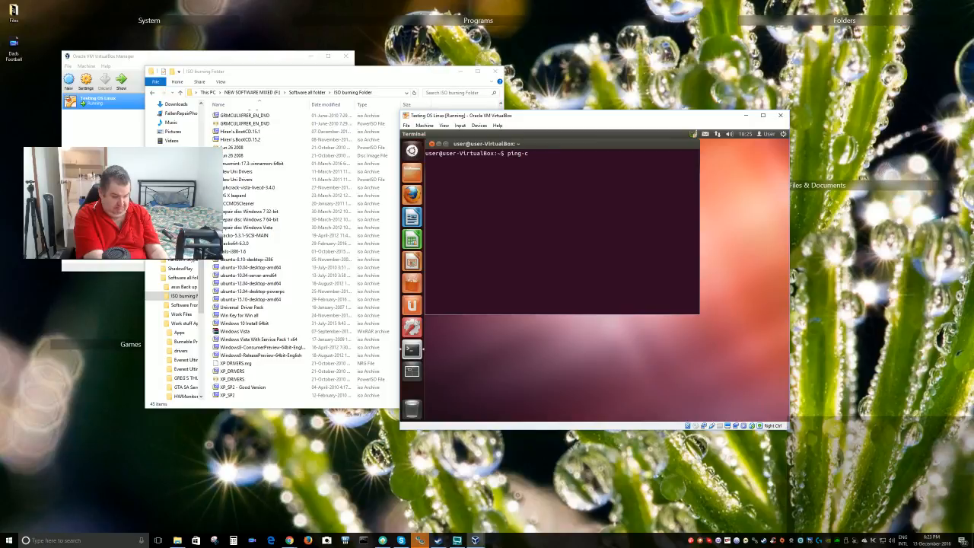
pyautogui.write('c 6')
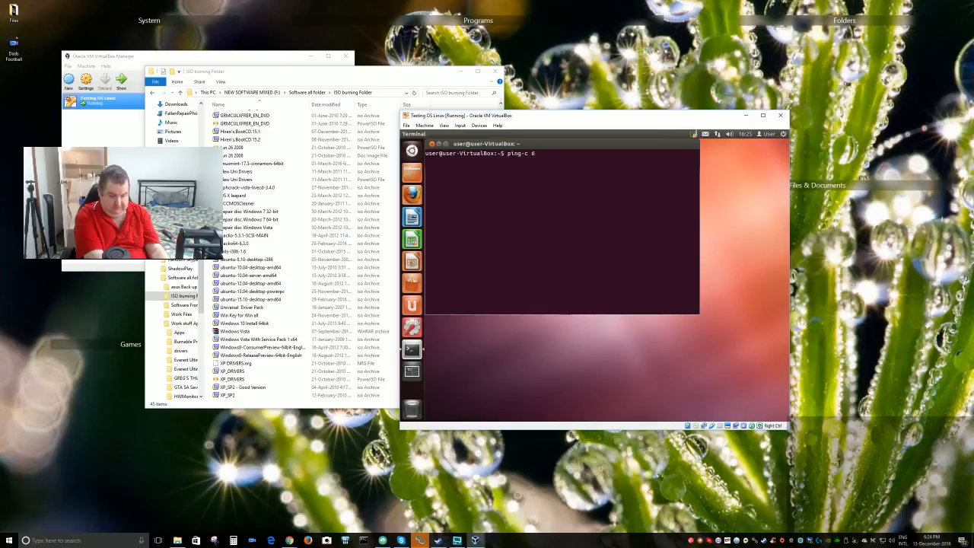
pyautogui.write(' www.')
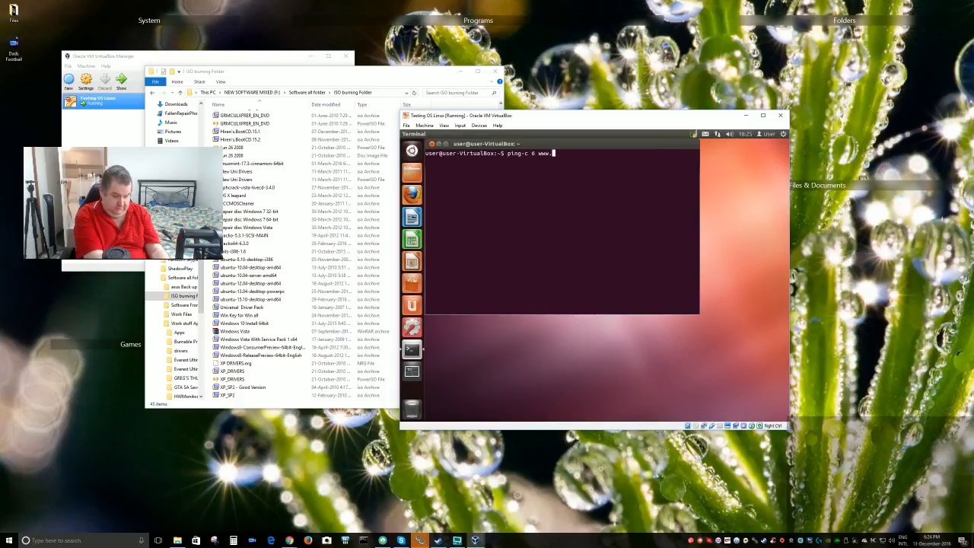
pyautogui.write('google.com.au')
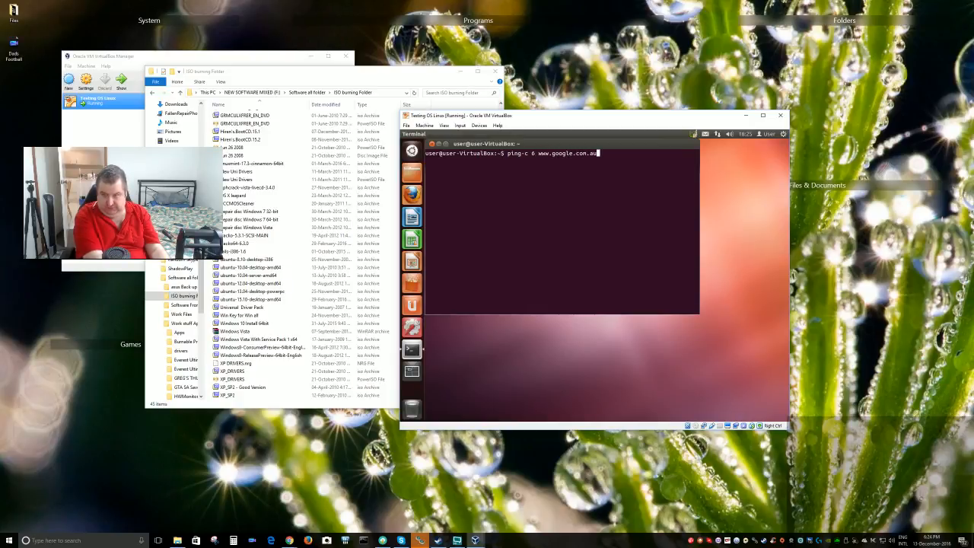
pyautogui.press('Return')
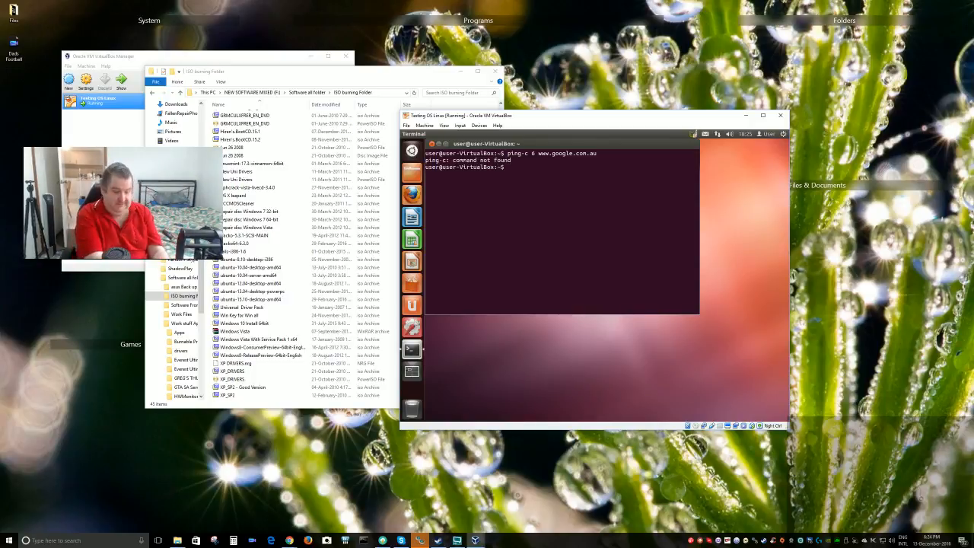
pyautogui.write('ping ')
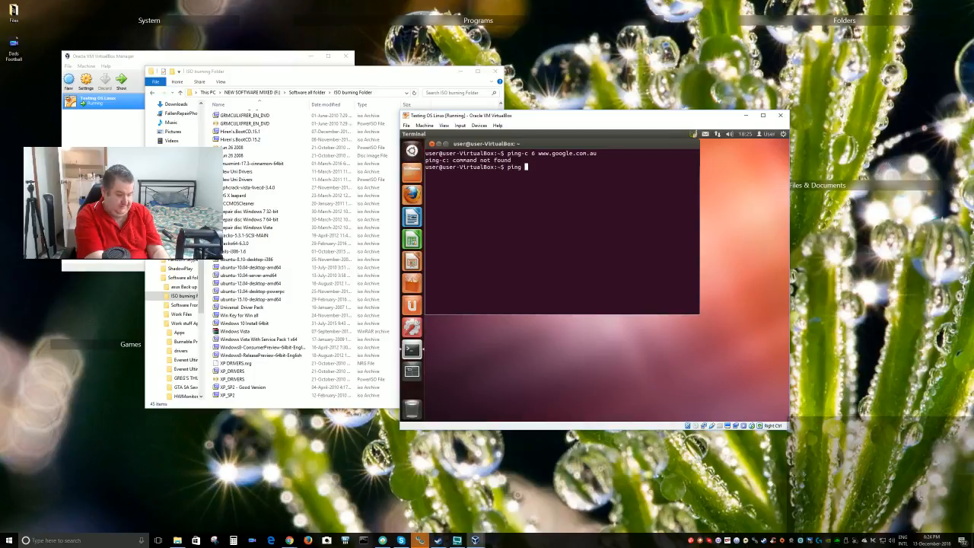
pyautogui.write('-')
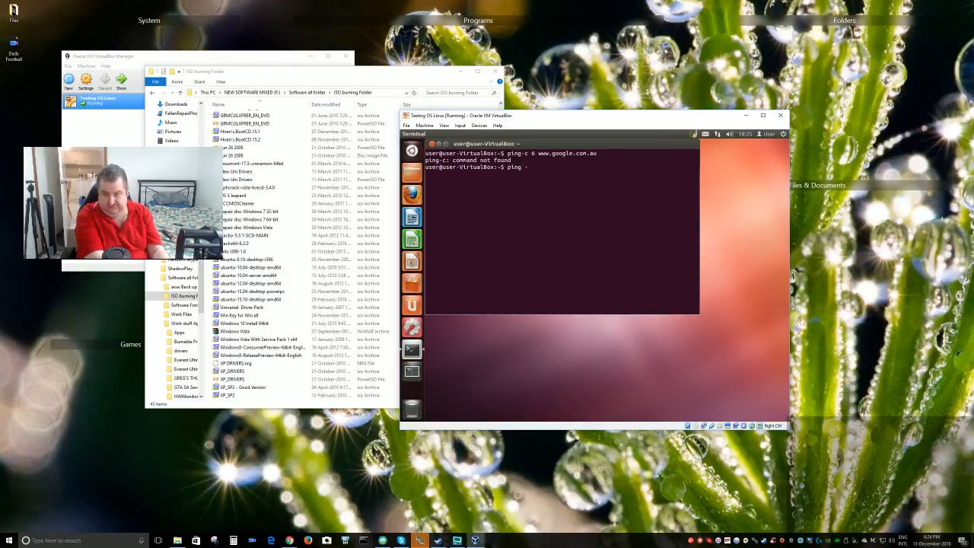
pyautogui.write('c6')
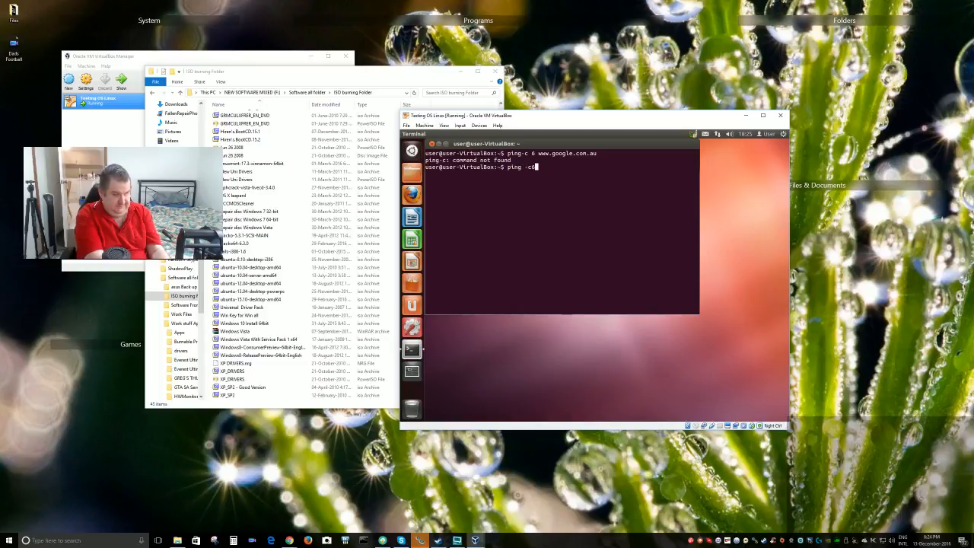
pyautogui.write(' www')
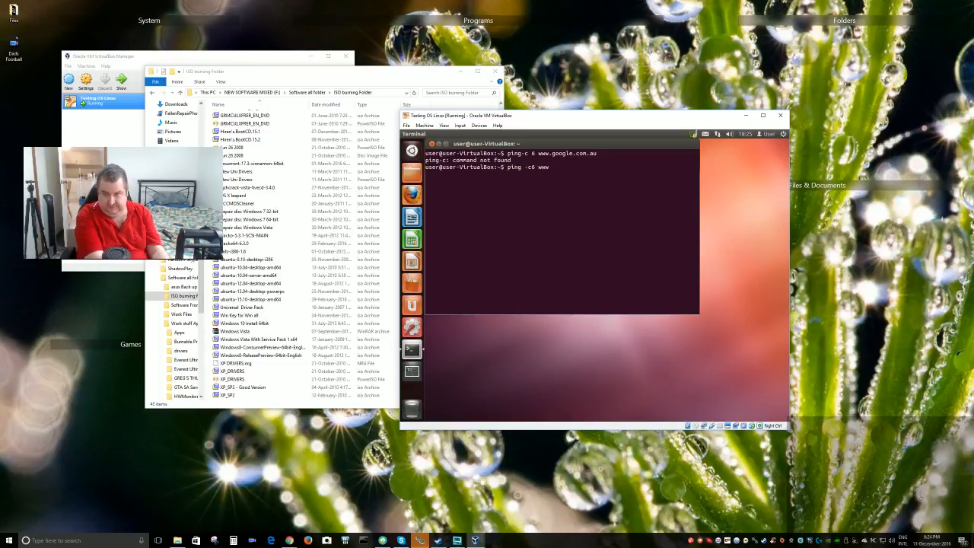
pyautogui.write('.gopog')
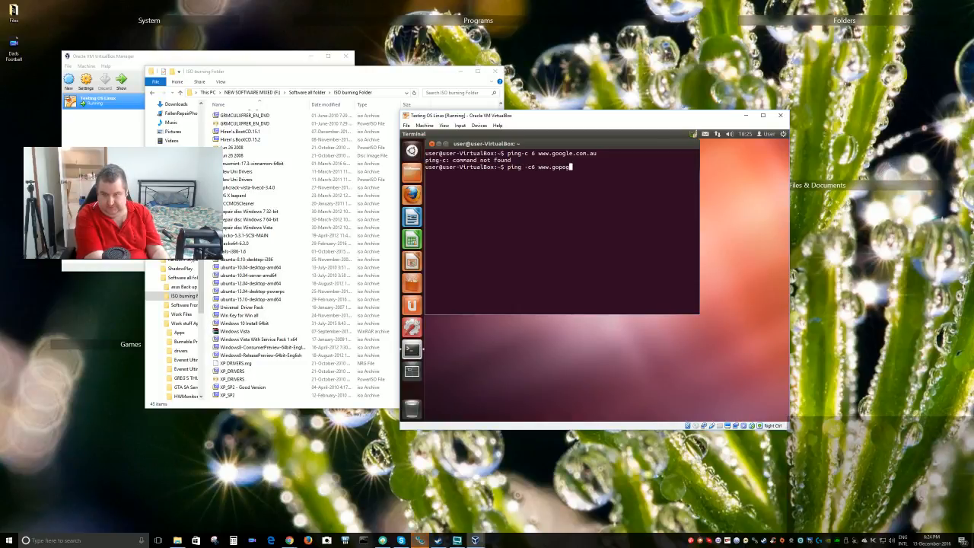
pyautogui.press('BackSpace')
pyautogui.press('BackSpace')
pyautogui.press('BackSpace')
pyautogui.write('ogl')
pyautogui.press('BackSpace')
pyautogui.press('BackSpace')
pyautogui.press('BackSpace')
pyautogui.press('BackSpace')
pyautogui.write('ogle')
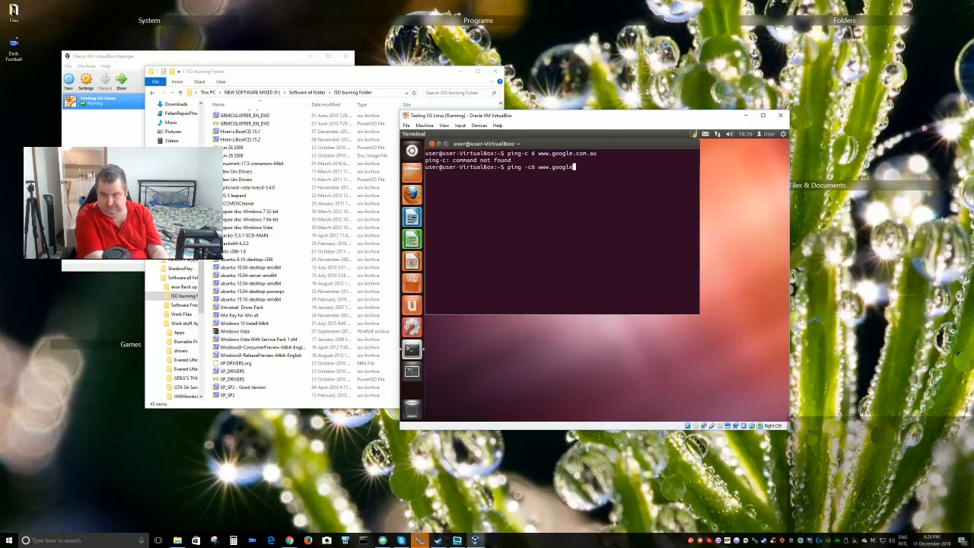
pyautogui.write('.com.au')
pyautogui.press('Return')
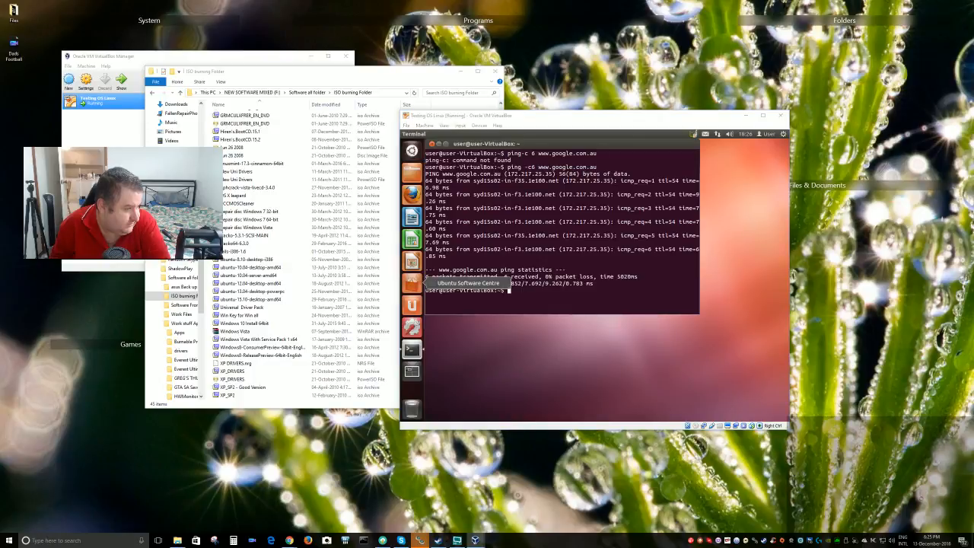
pyautogui.click(290, 540)
pyautogui.click(289, 540)
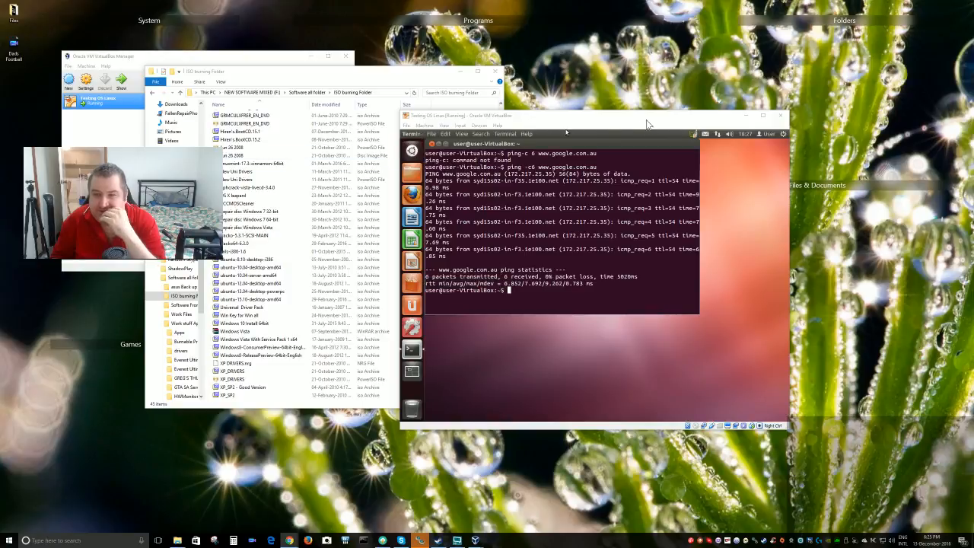
pyautogui.moveTo(643, 122); pyautogui.dragTo(665, 132)
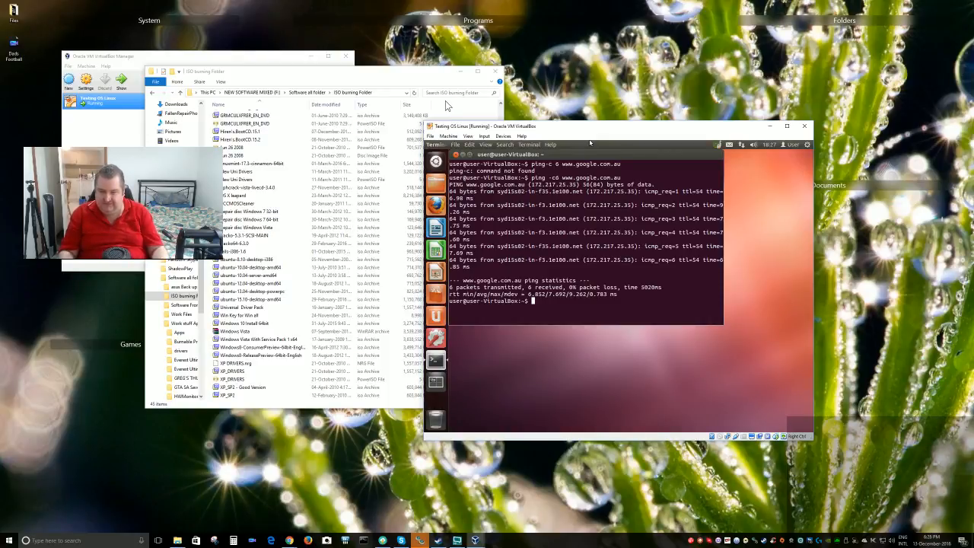
pyautogui.moveTo(411, 76); pyautogui.dragTo(338, 107)
pyautogui.click(558, 124)
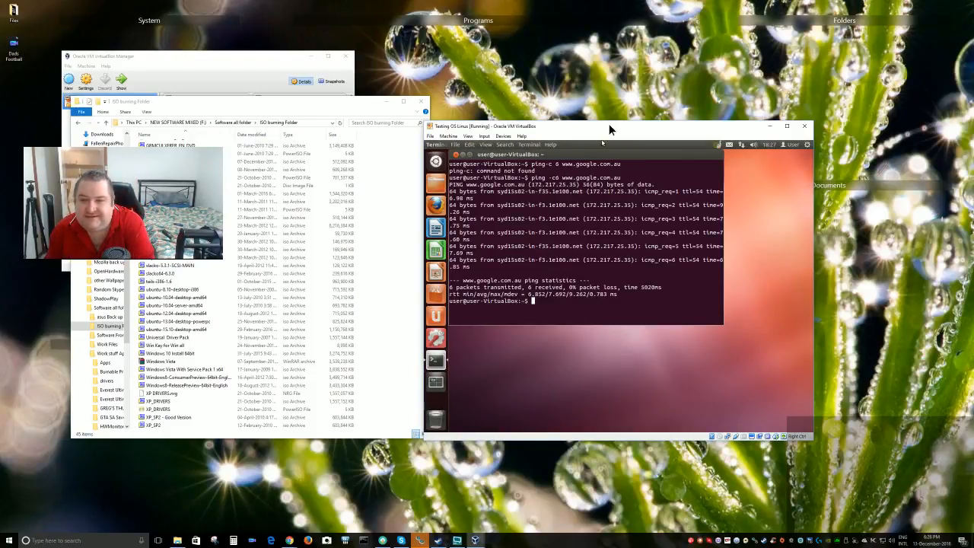
pyautogui.moveTo(608, 126); pyautogui.dragTo(559, 114)
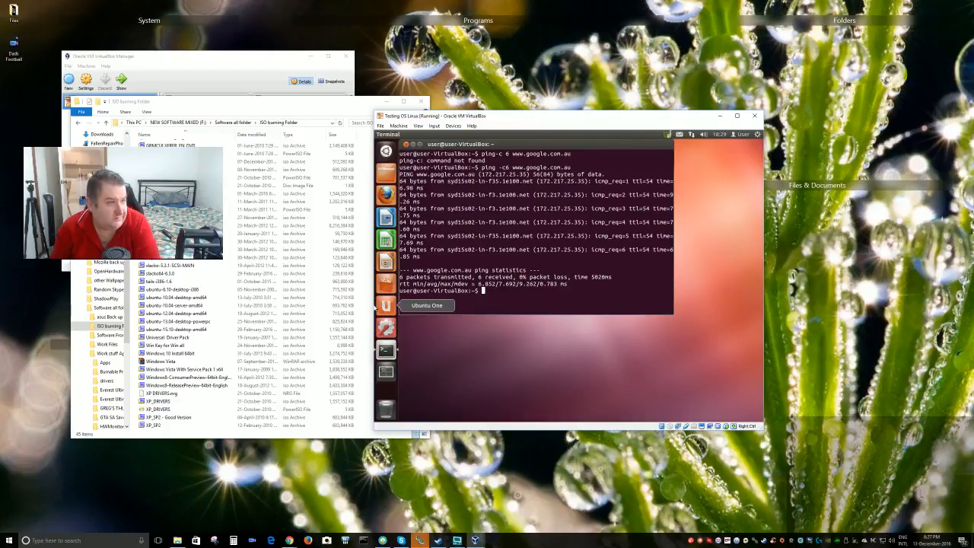
pyautogui.click(289, 540)
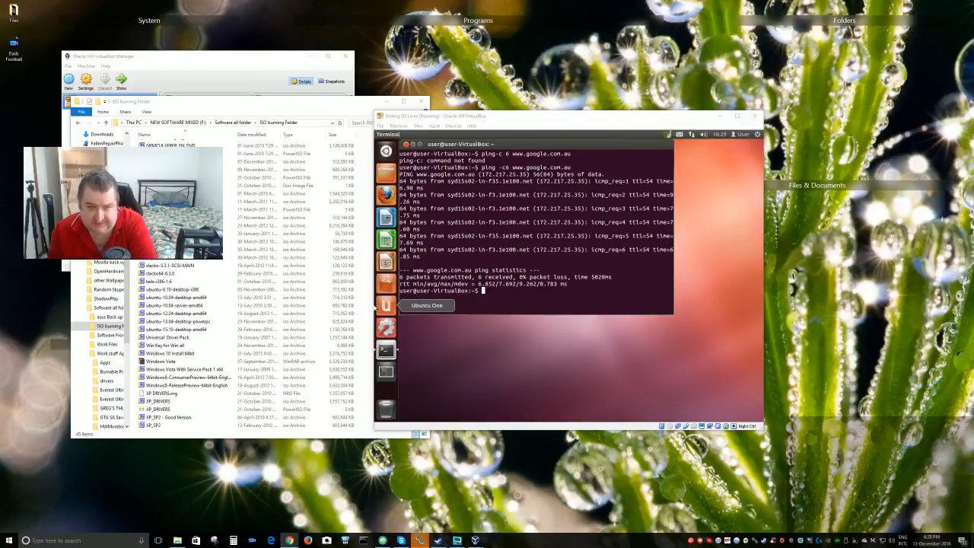
# Bring the ISO burning Folder forward, browse its file list, and shift it slightly left
pyautogui.click(229, 111)
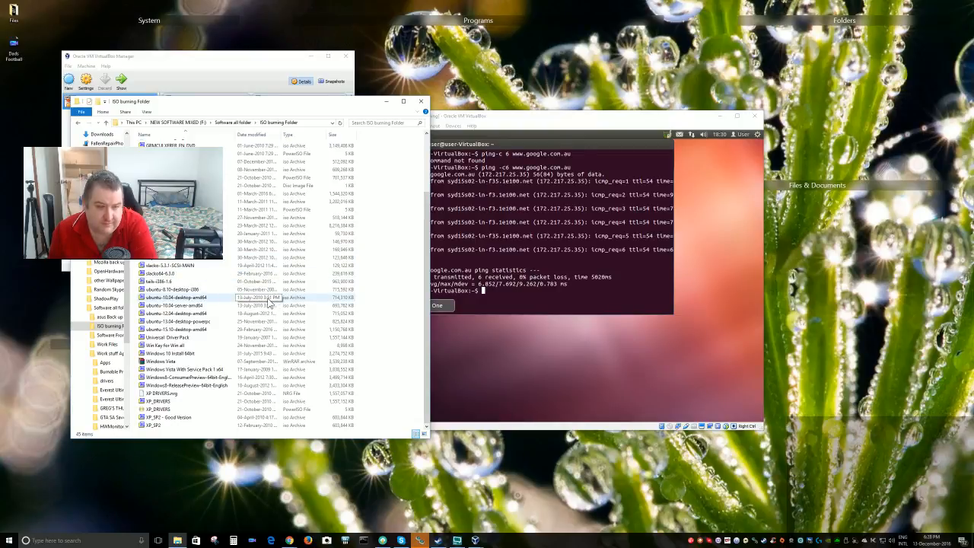
pyautogui.scroll(1, 268, 303)
pyautogui.scroll(1, 271, 302)
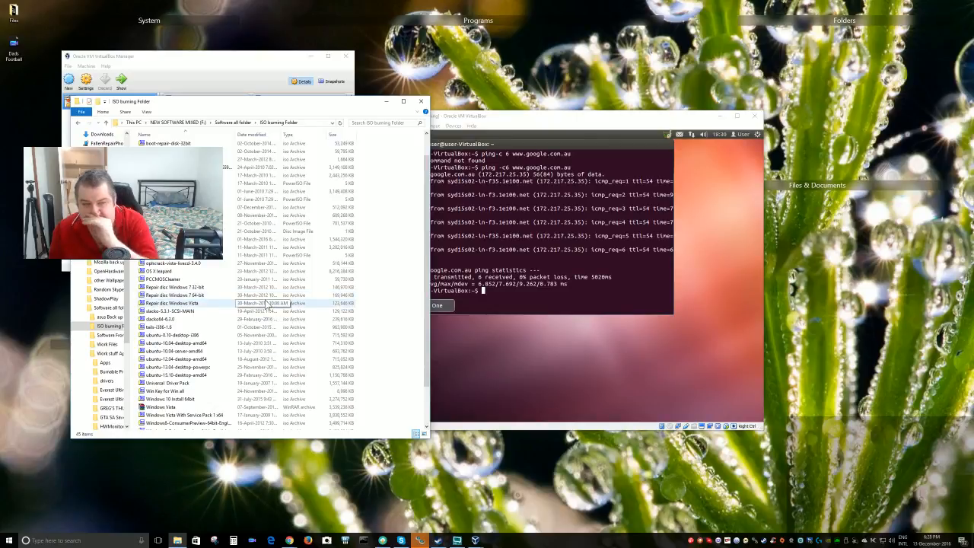
pyautogui.scroll(1, 268, 303)
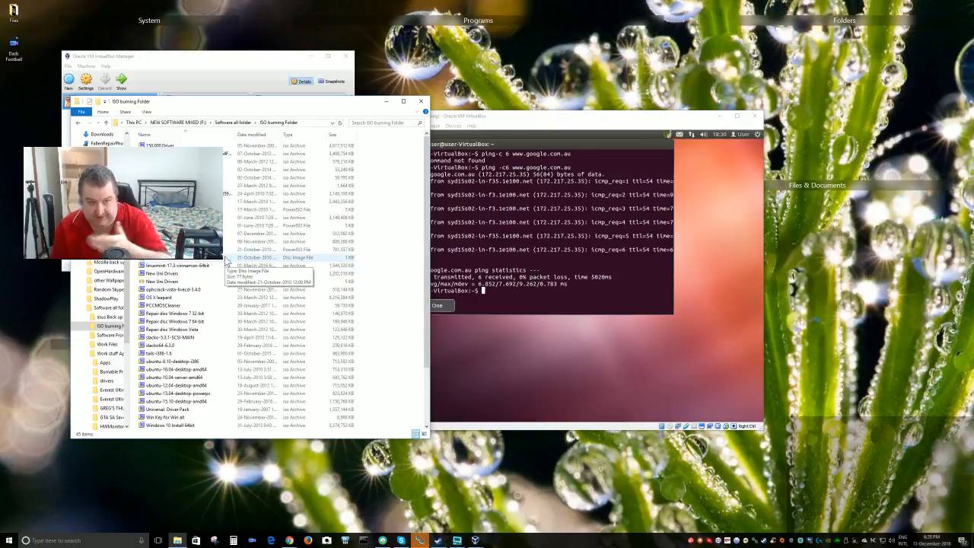
pyautogui.scroll(-3, 226, 262)
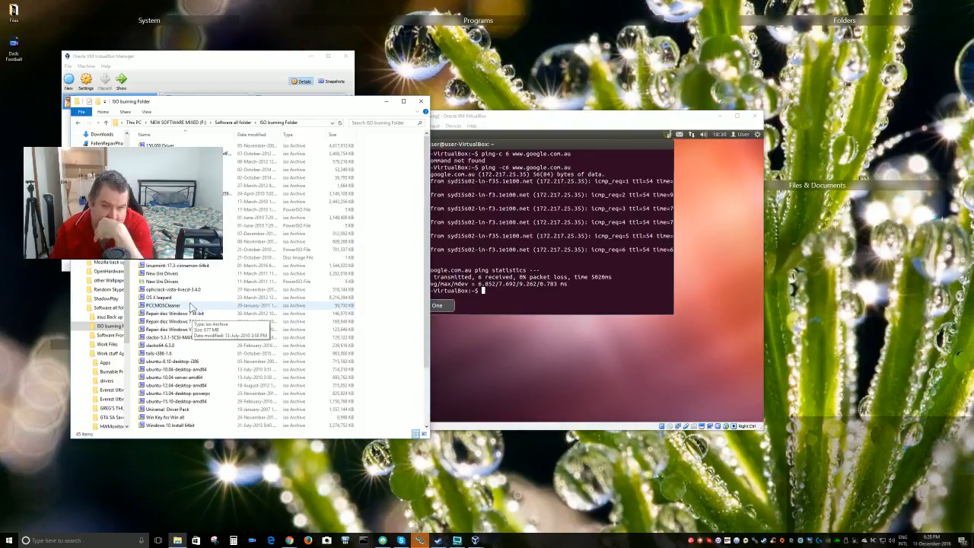
pyautogui.scroll(3, 195, 312)
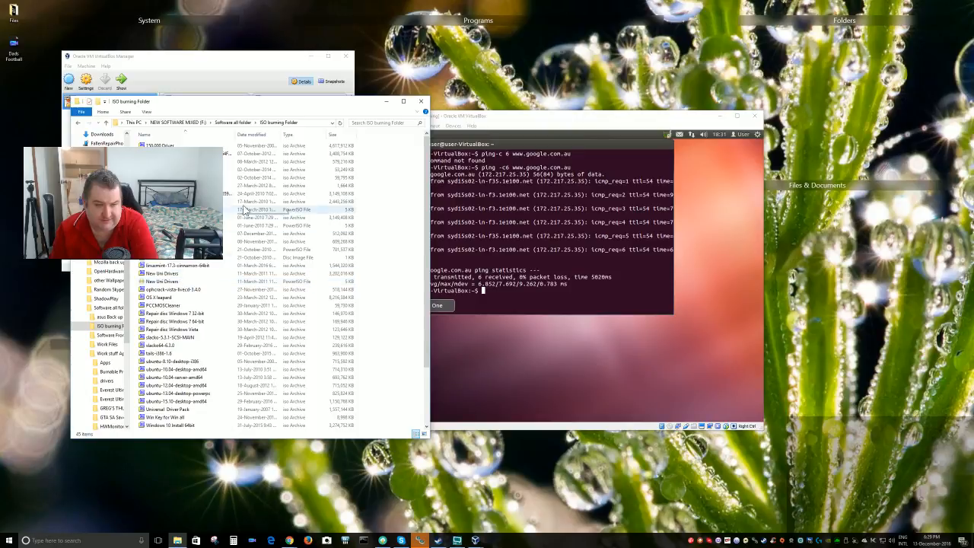
pyautogui.moveTo(356, 106); pyautogui.dragTo(319, 137)
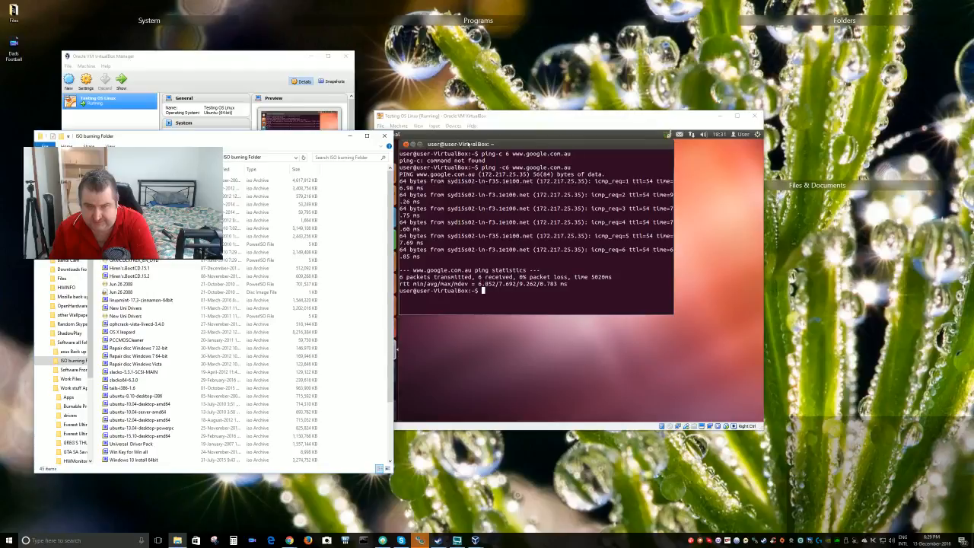
# Close the Ubuntu terminal and launch Firefox in the guest
pyautogui.moveTo(469, 144); pyautogui.dragTo(498, 166)
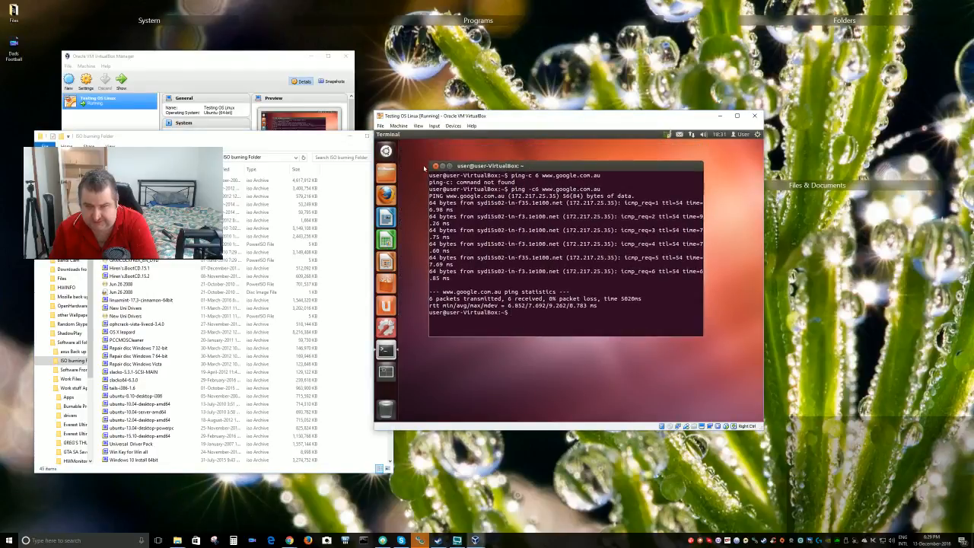
pyautogui.click(435, 166)
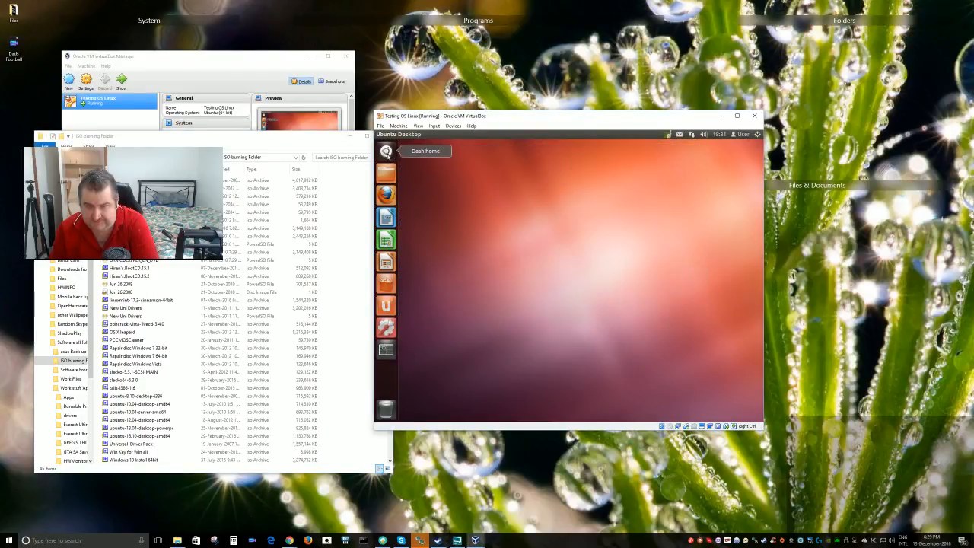
pyautogui.click(388, 196)
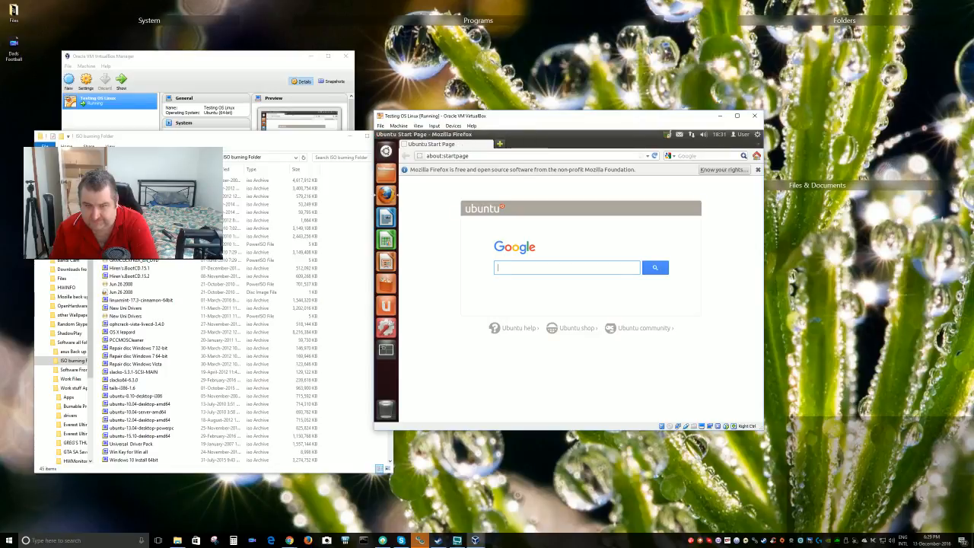
# Open and dismiss Firefox's List all tabs dropdown, then quit Firefox
pyautogui.click(757, 144)
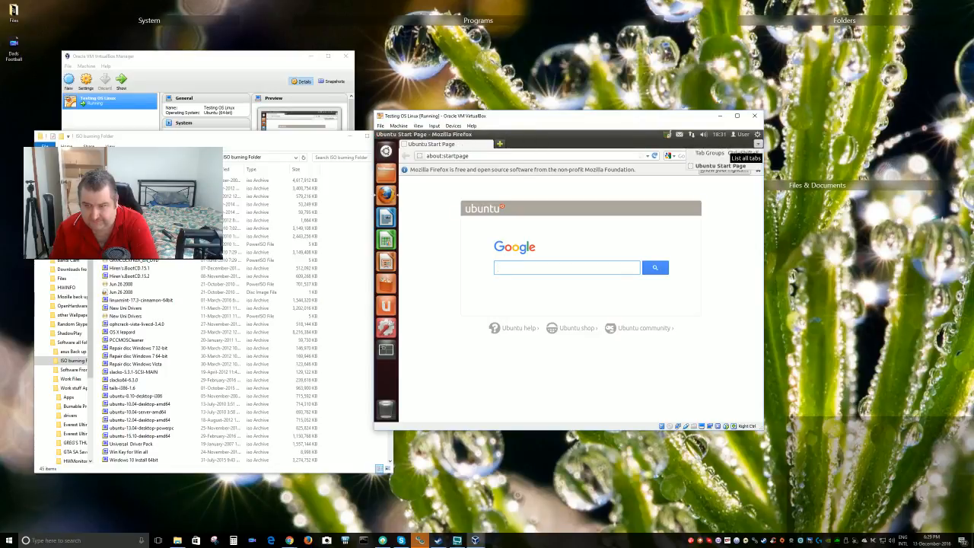
pyautogui.click(640, 147)
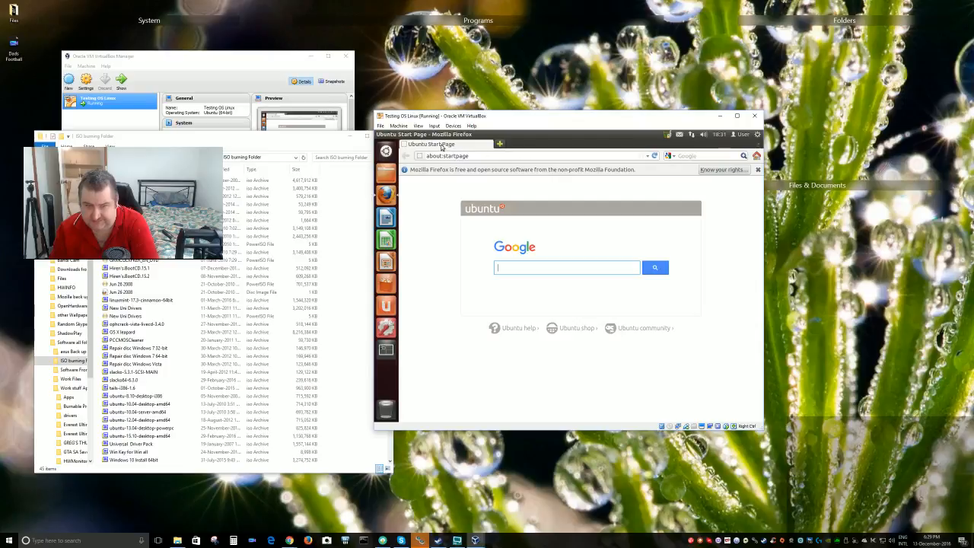
pyautogui.moveTo(427, 137)
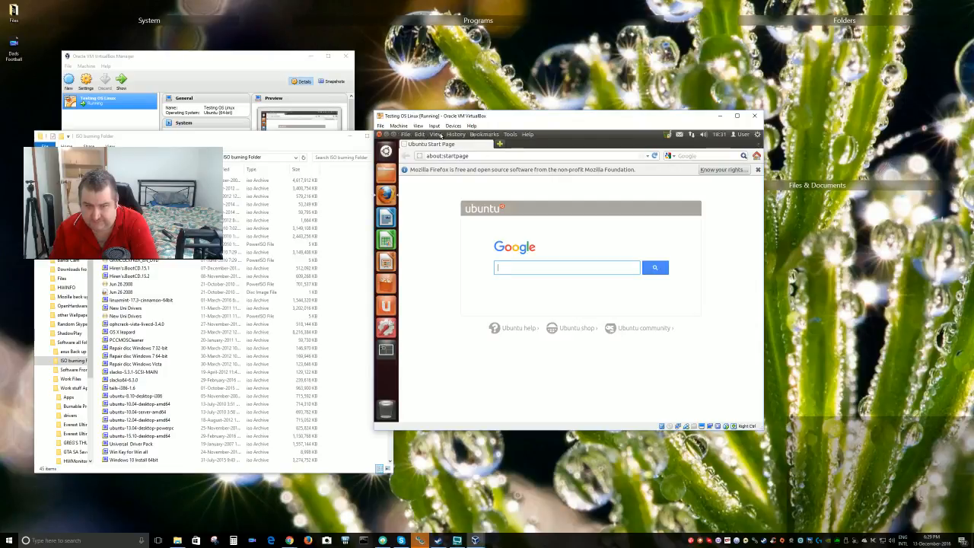
pyautogui.click(384, 134)
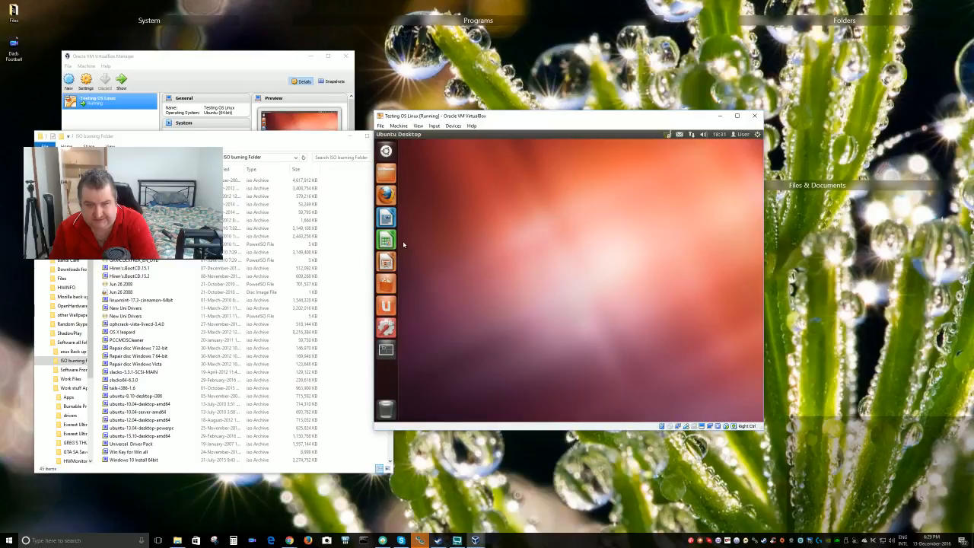
# Launch Ubuntu Software Centre, rearrange the windows, and open the featured ZHackers banner
pyautogui.moveTo(555, 116); pyautogui.dragTo(581, 103)
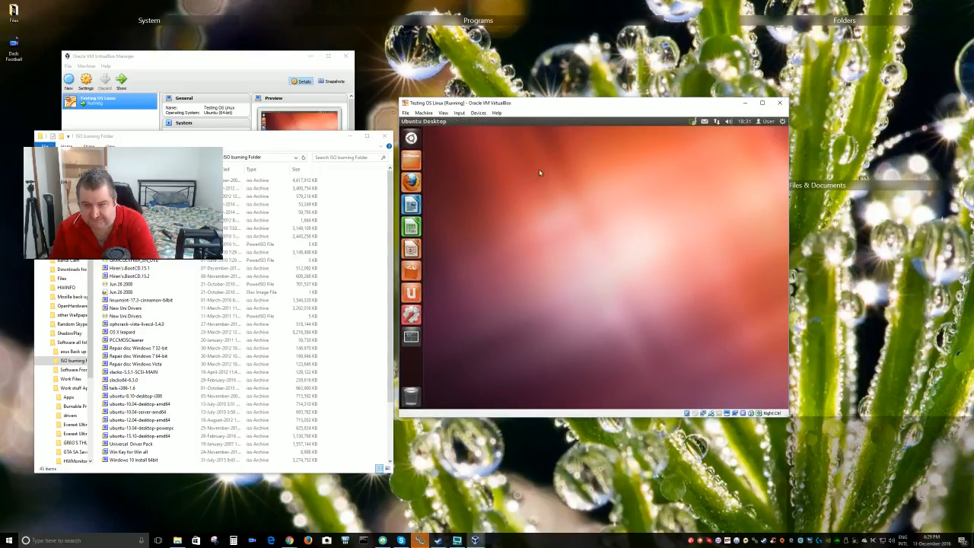
pyautogui.click(415, 277)
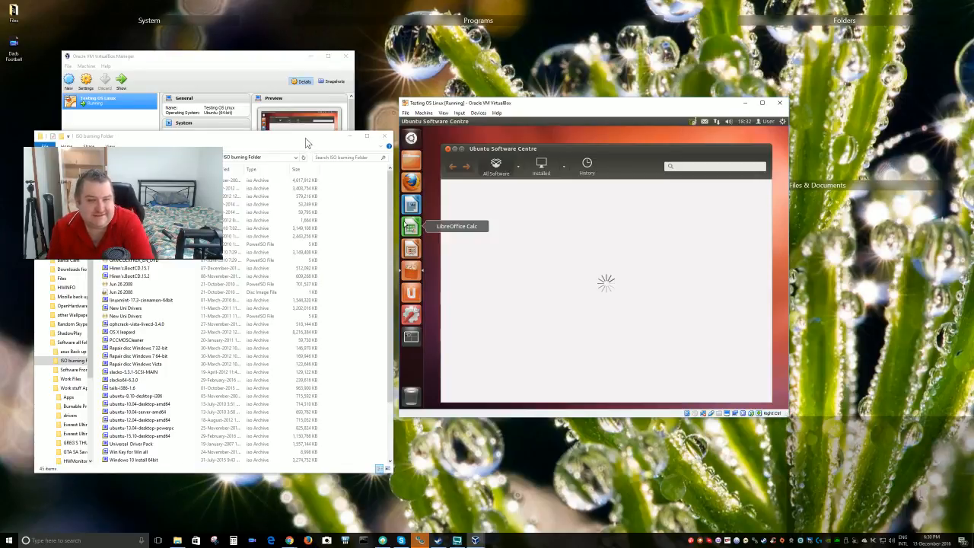
pyautogui.moveTo(305, 138)
pyautogui.mouseDown()
pyautogui.moveTo(308, 156)
pyautogui.moveTo(296, 168)
pyautogui.mouseUp()
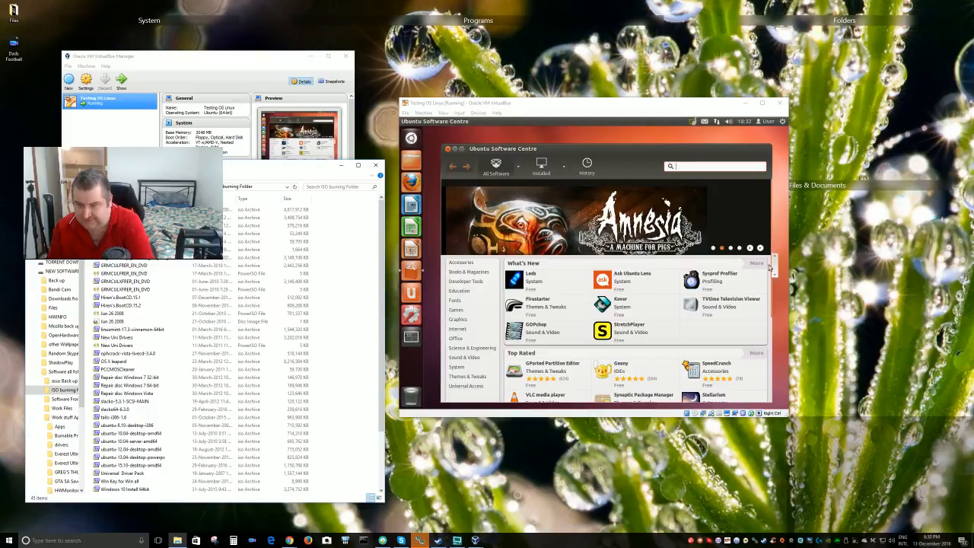
pyautogui.moveTo(772, 263); pyautogui.dragTo(785, 232)
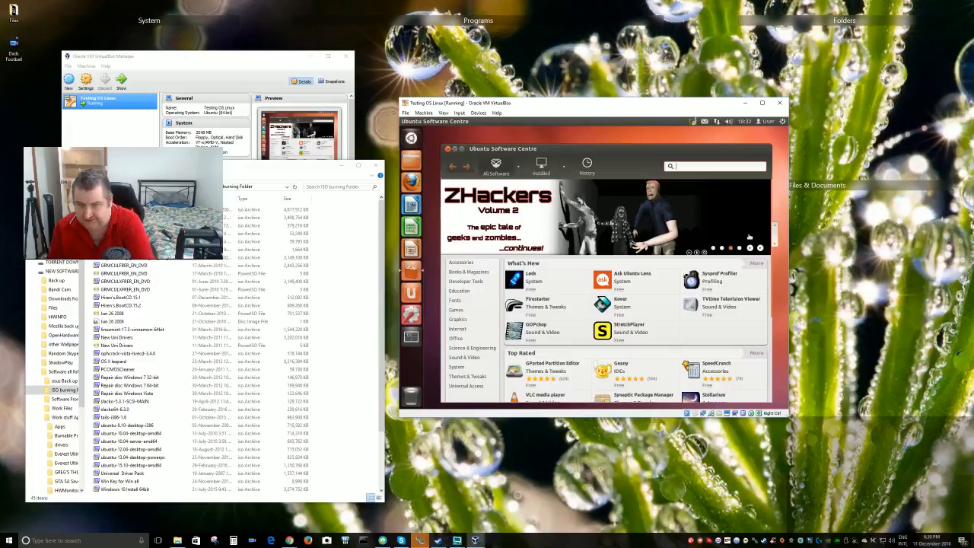
pyautogui.click(702, 246)
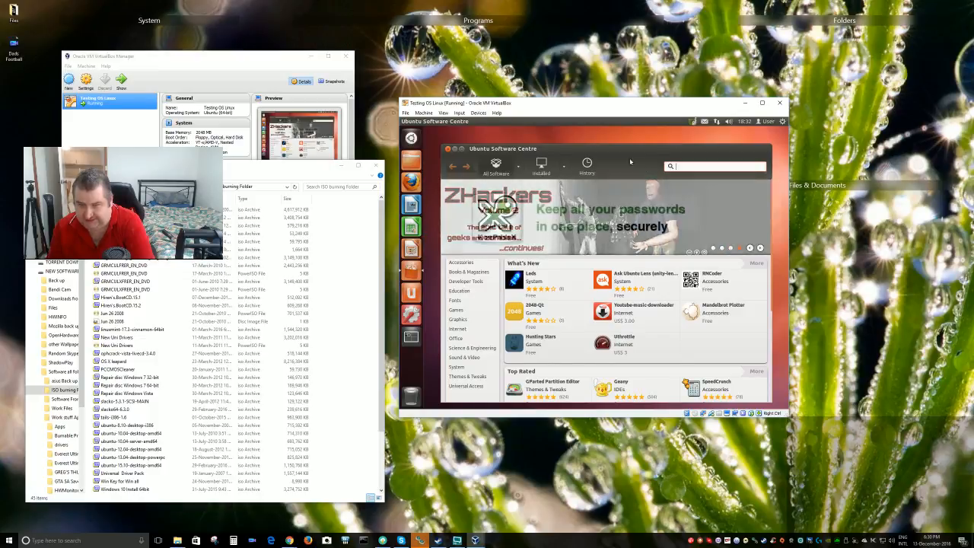
pyautogui.moveTo(630, 150)
pyautogui.mouseDown()
pyautogui.moveTo(641, 147)
pyautogui.moveTo(625, 145)
pyautogui.mouseUp()
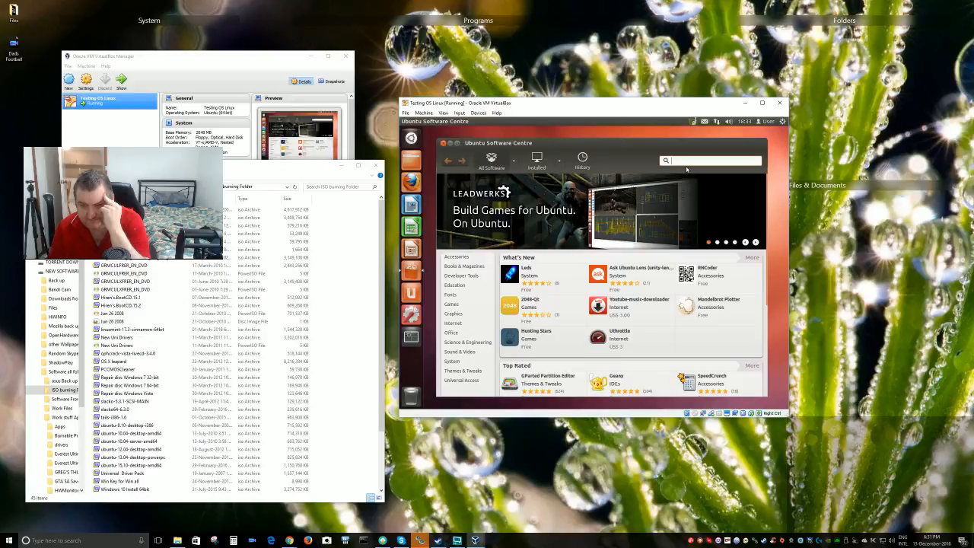
pyautogui.click(444, 143)
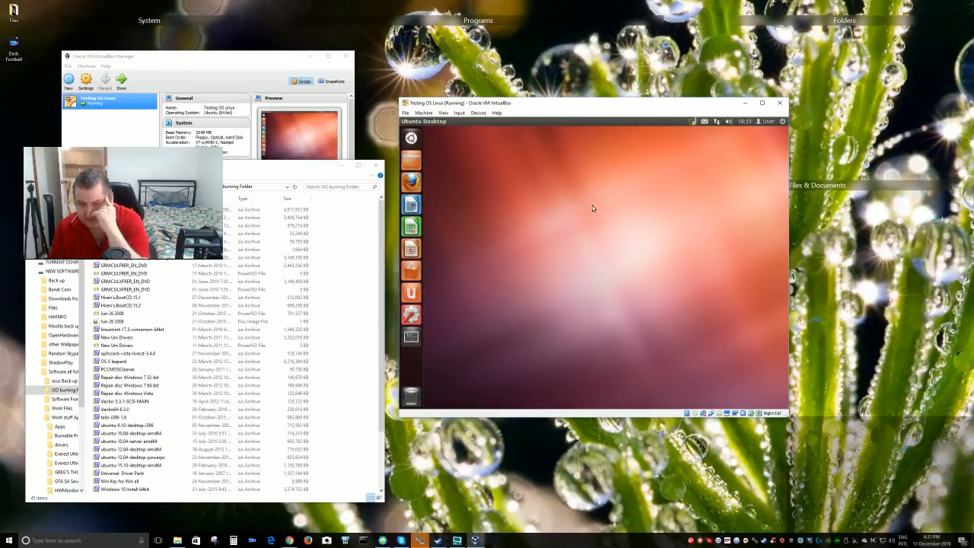
pyautogui.click(551, 144)
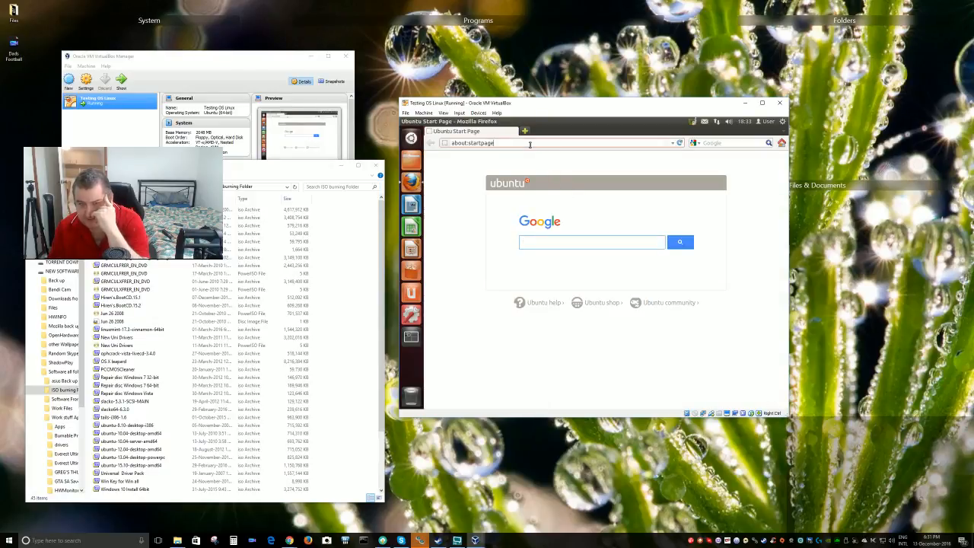
pyautogui.press('BackSpace')
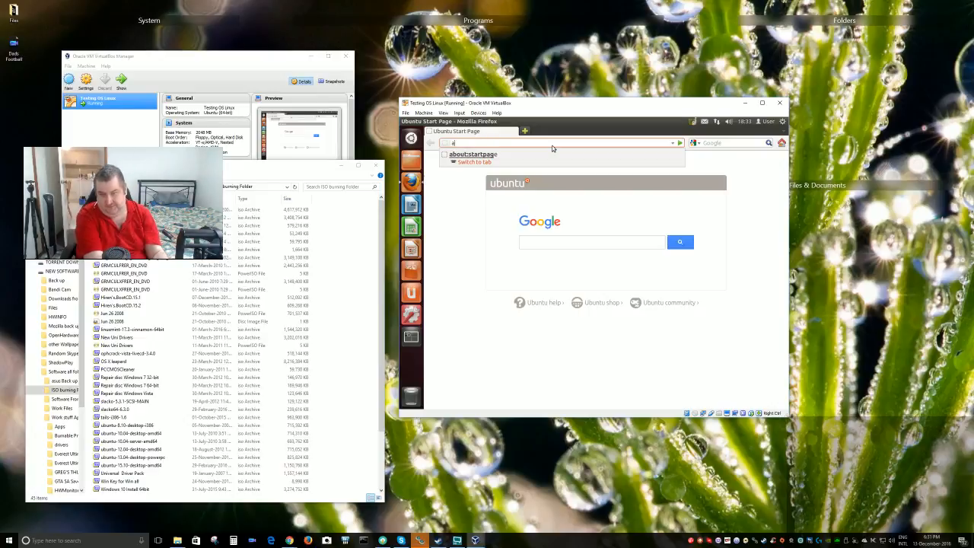
pyautogui.press('BackSpace')
pyautogui.press('BackSpace')
pyautogui.press('BackSpace')
pyautogui.press('BackSpace')
pyautogui.press('BackSpace')
pyautogui.press('BackSpace')
pyautogui.press('BackSpace')
pyautogui.press('BackSpace')
pyautogui.press('BackSpace')
pyautogui.press('BackSpace')
pyautogui.press('BackSpace')
pyautogui.press('BackSpace')
pyautogui.press('BackSpace')
pyautogui.press('BackSpace')
pyautogui.write('www.')
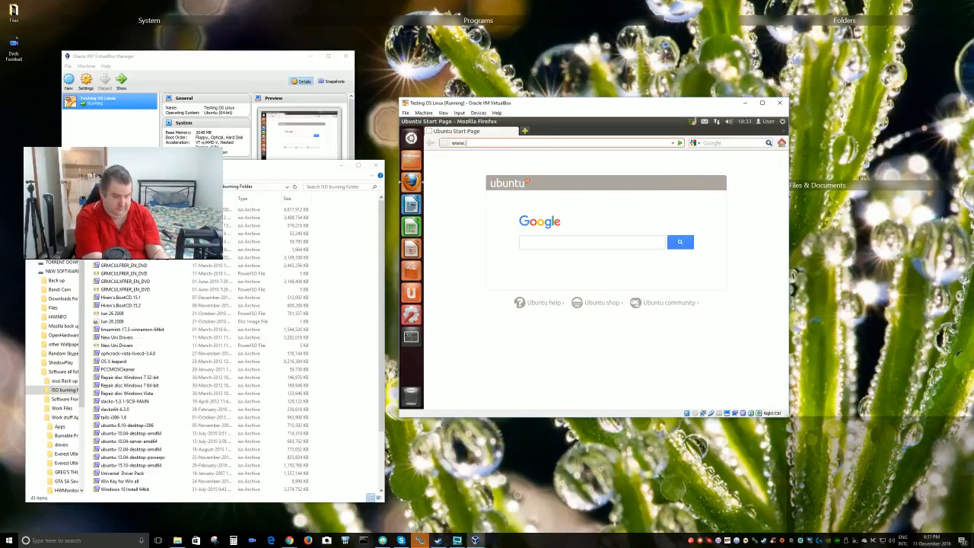
pyautogui.write('goo')
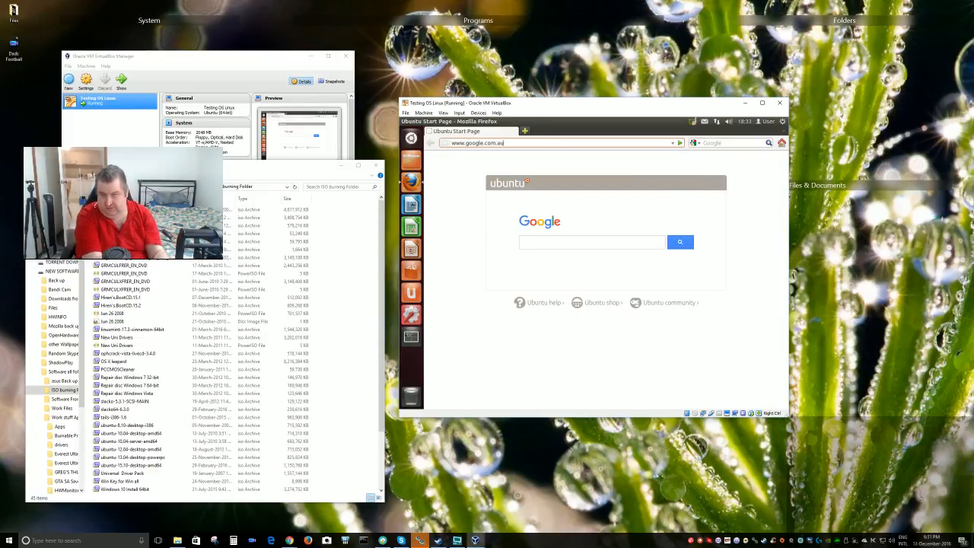
pyautogui.write('gle.com.au')
pyautogui.press('Return')
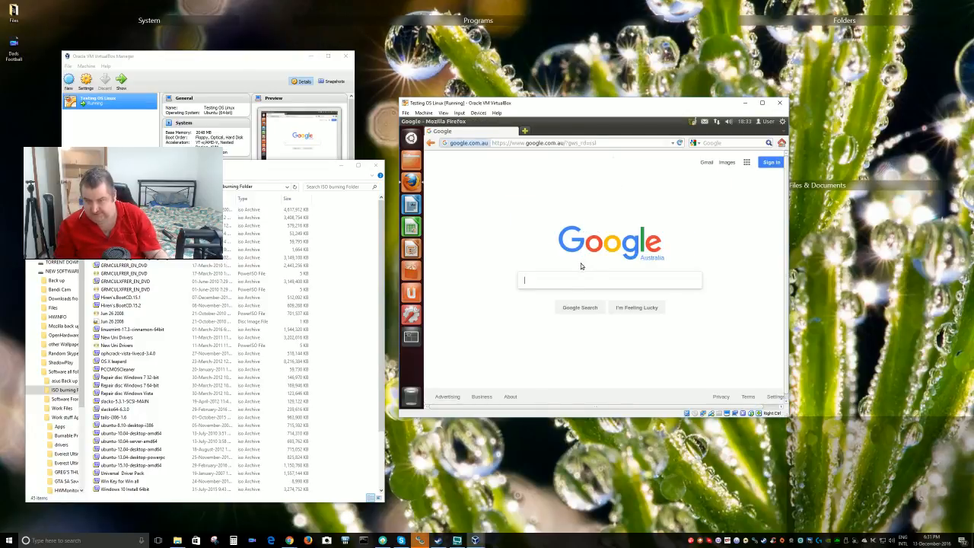
pyautogui.click(620, 142)
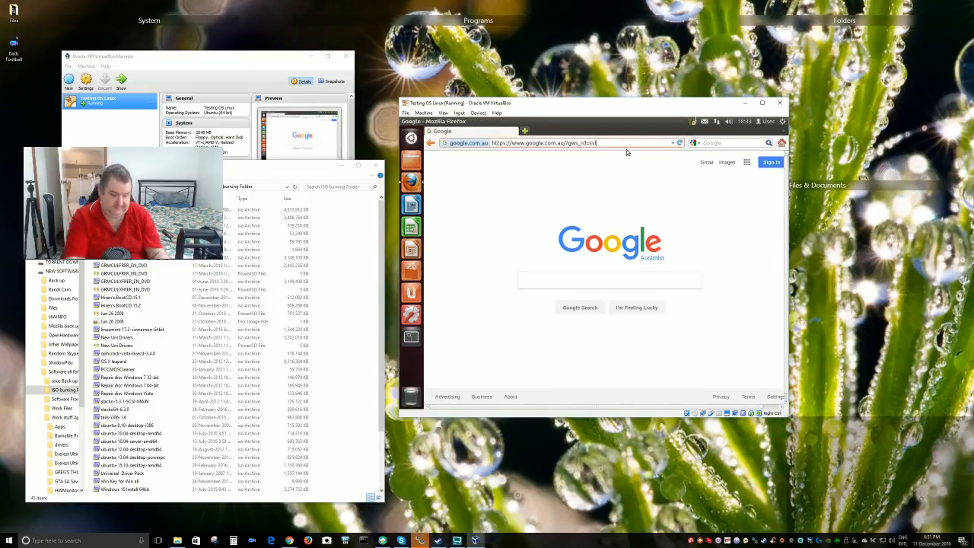
pyautogui.press('BackSpace')
pyautogui.press('BackSpace')
pyautogui.press('BackSpace')
pyautogui.press('BackSpace')
pyautogui.press('BackSpace')
pyautogui.press('BackSpace')
pyautogui.press('BackSpace')
pyautogui.press('BackSpace')
pyautogui.press('BackSpace')
pyautogui.press('BackSpace')
pyautogui.press('BackSpace')
pyautogui.press('BackSpace')
pyautogui.press('BackSpace')
pyautogui.press('BackSpace')
pyautogui.press('BackSpace')
pyautogui.press('BackSpace')
pyautogui.press('BackSpace')
pyautogui.press('BackSpace')
pyautogui.press('BackSpace')
pyautogui.press('BackSpace')
pyautogui.press('BackSpace')
pyautogui.press('BackSpace')
pyautogui.press('BackSpace')
pyautogui.press('BackSpace')
pyautogui.press('BackSpace')
pyautogui.press('BackSpace')
pyautogui.press('BackSpace')
pyautogui.press('BackSpace')
pyautogui.press('BackSpace')
pyautogui.press('BackSpace')
pyautogui.press('BackSpace')
pyautogui.press('BackSpace')
pyautogui.press('BackSpace')
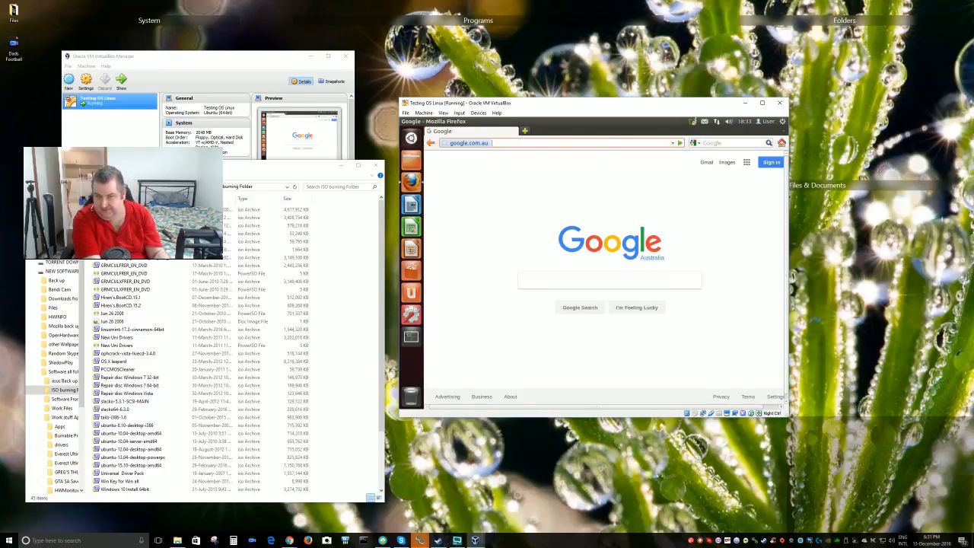
pyautogui.write('www.yout')
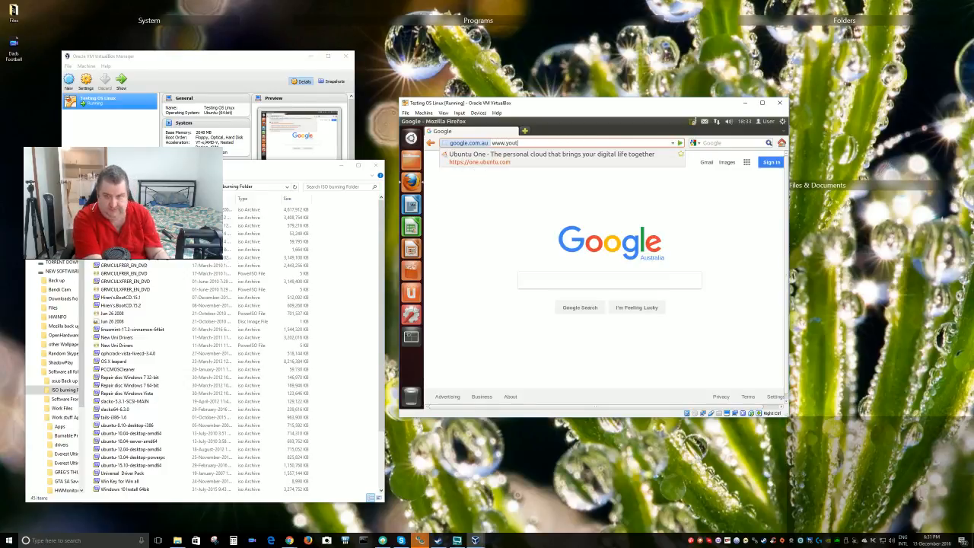
pyautogui.write('ube.c')
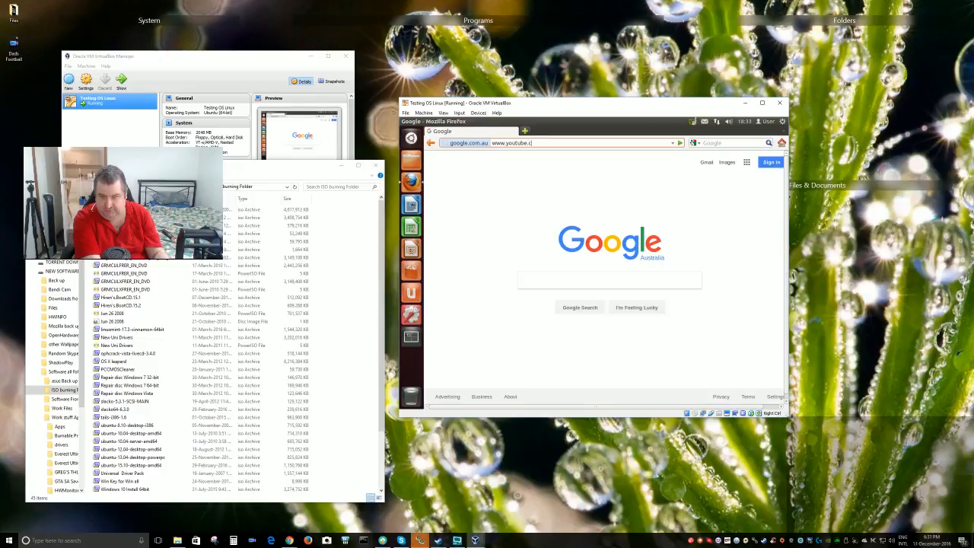
pyautogui.write('om.au')
# Load YouTube, see its unsupported-browser notice, then close Firefox
pyautogui.press('Return')
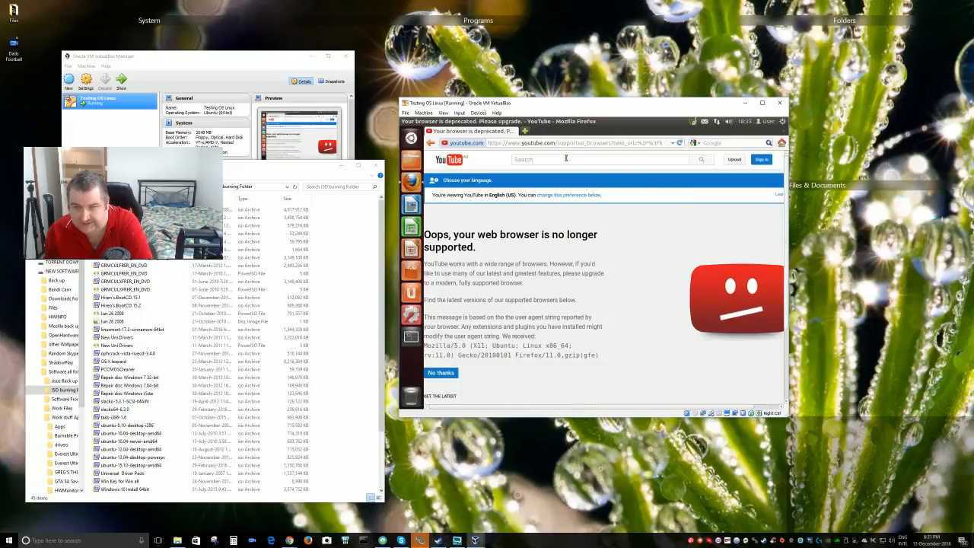
pyautogui.moveTo(424, 125)
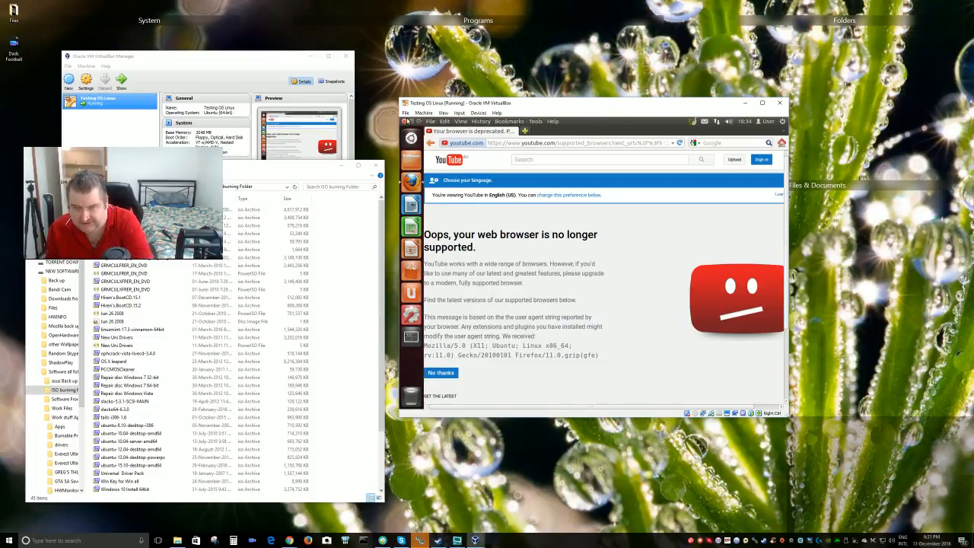
pyautogui.click(405, 121)
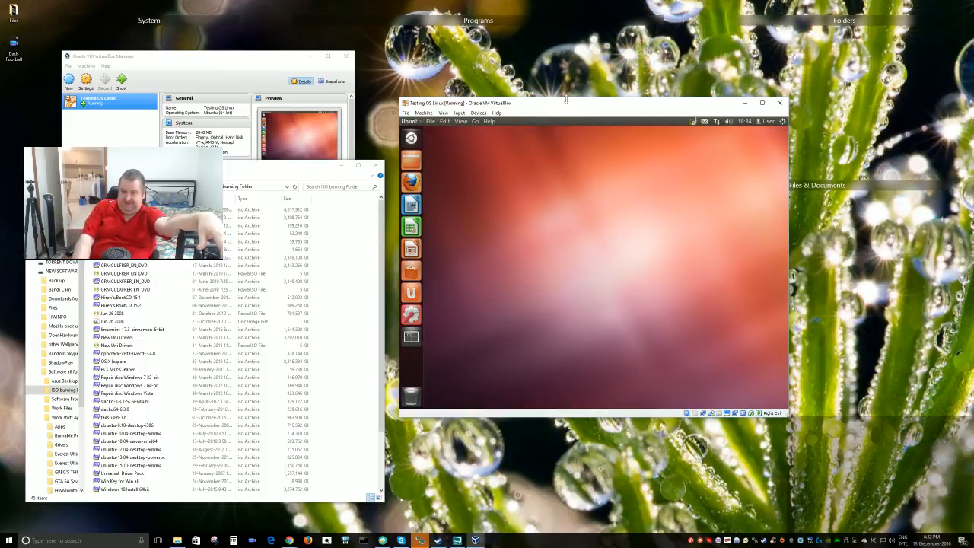
pyautogui.moveTo(587, 102); pyautogui.dragTo(531, 100)
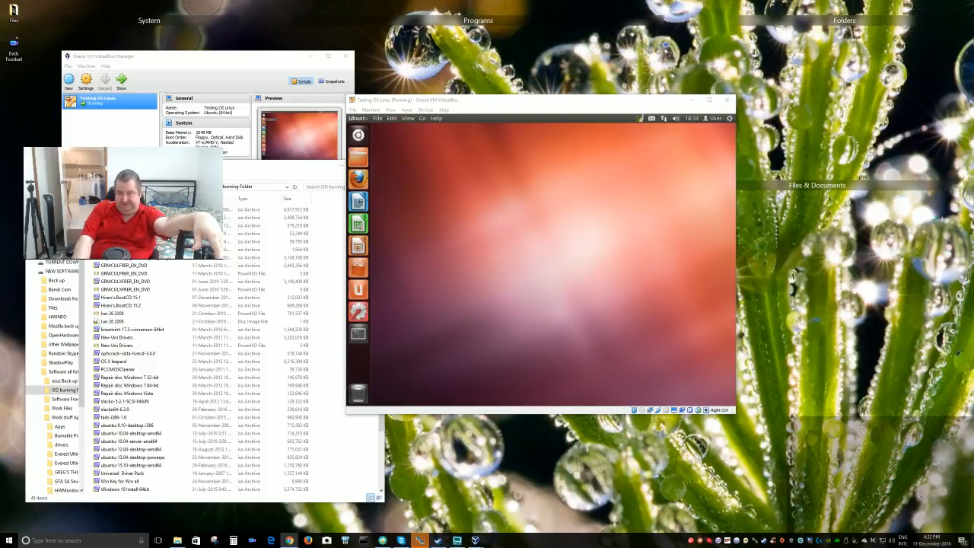
pyautogui.moveTo(550, 101); pyautogui.dragTo(621, 114)
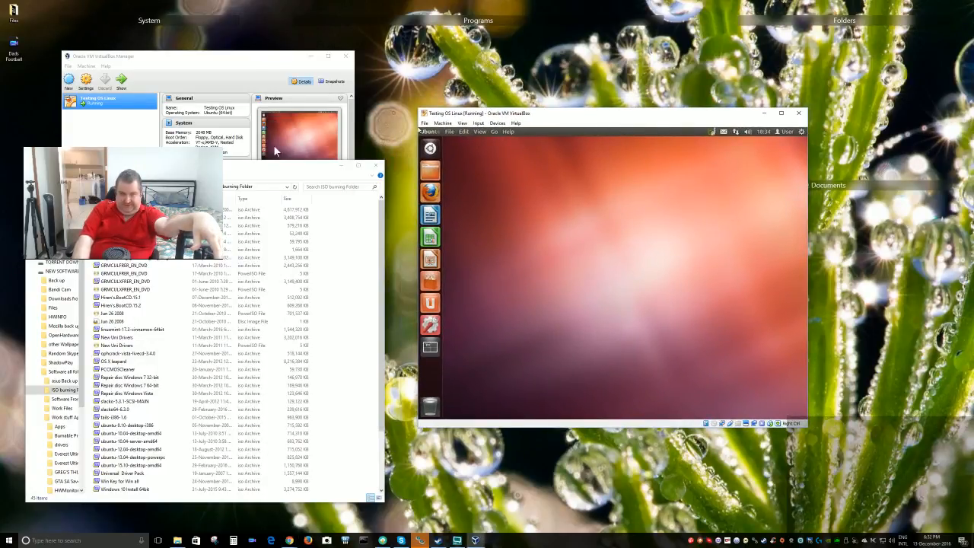
pyautogui.moveTo(265, 162)
pyautogui.mouseDown()
pyautogui.moveTo(331, 148)
pyautogui.moveTo(296, 139)
pyautogui.mouseUp()
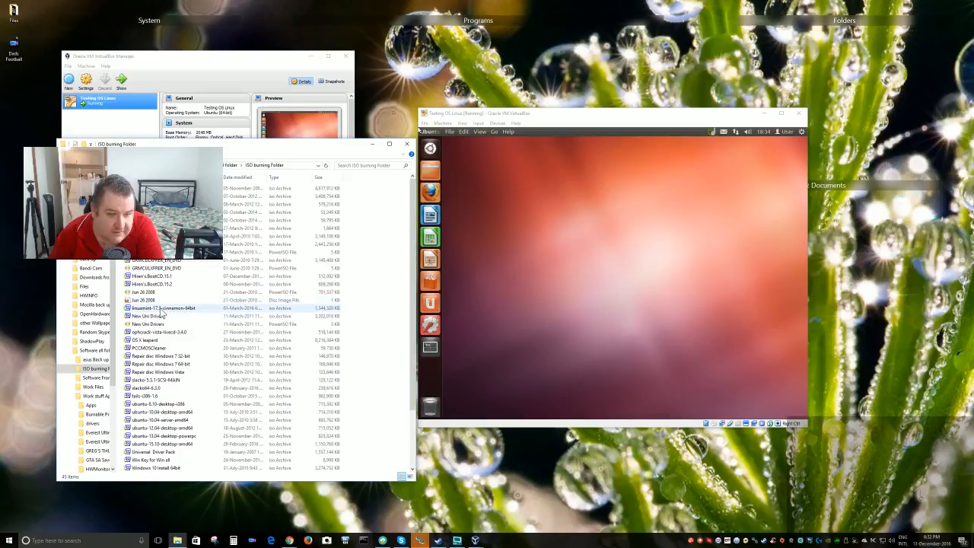
# Start a new VM named Mint_ with type Linux and version Other Linux (64-bit)
pyautogui.click(226, 69)
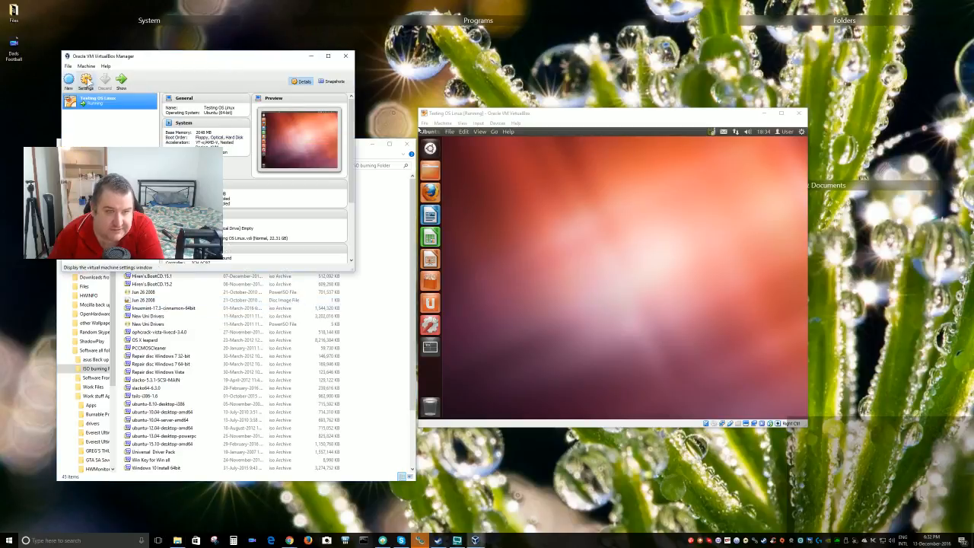
pyautogui.click(73, 84)
pyautogui.click(233, 177)
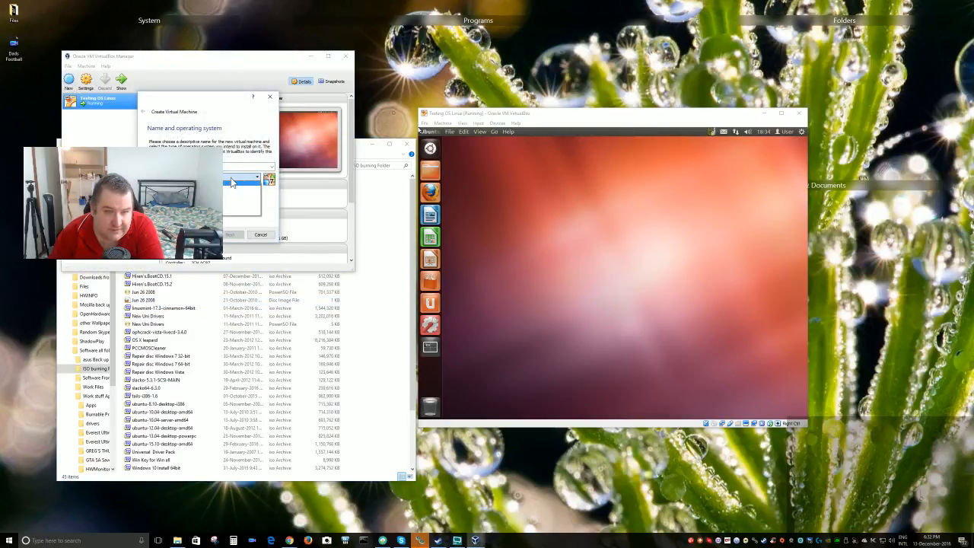
pyautogui.click(228, 188)
pyautogui.click(226, 187)
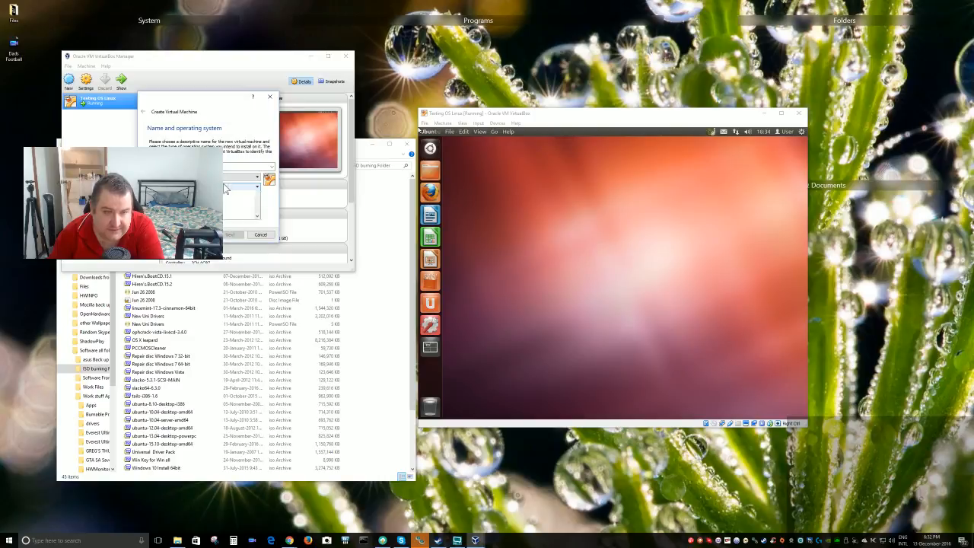
pyautogui.moveTo(257, 217)
pyautogui.mouseDown()
pyautogui.moveTo(257, 225)
pyautogui.moveTo(255, 201)
pyautogui.moveTo(257, 231)
pyautogui.mouseUp()
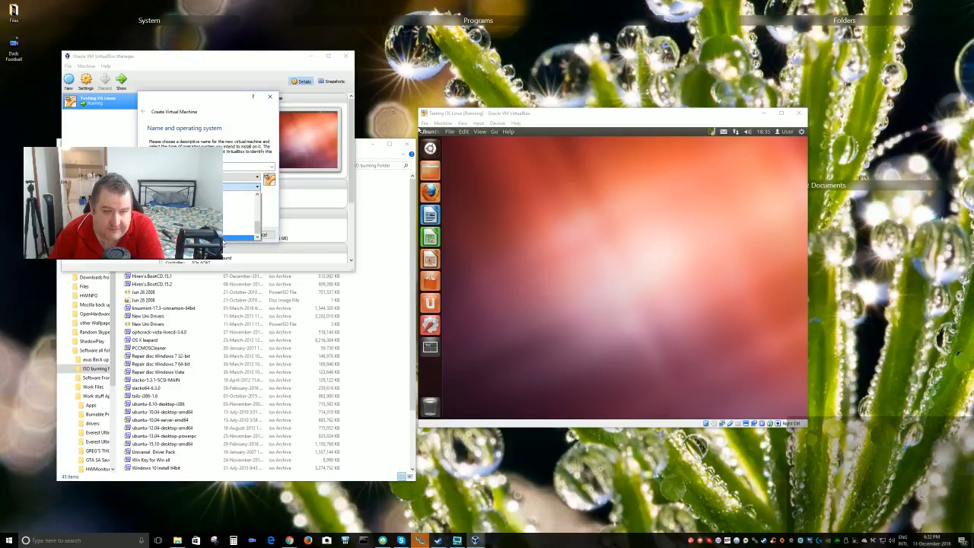
pyautogui.click(223, 238)
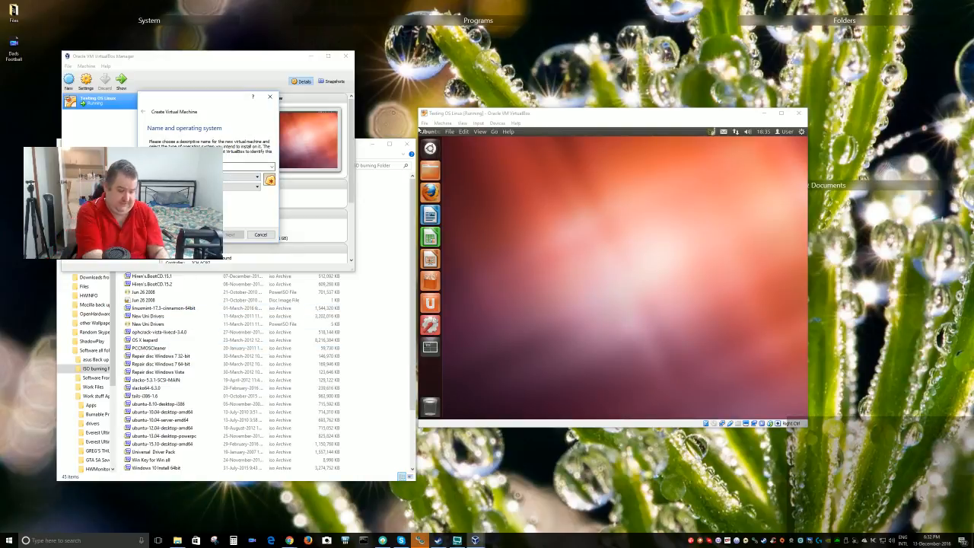
pyautogui.write('Linux')
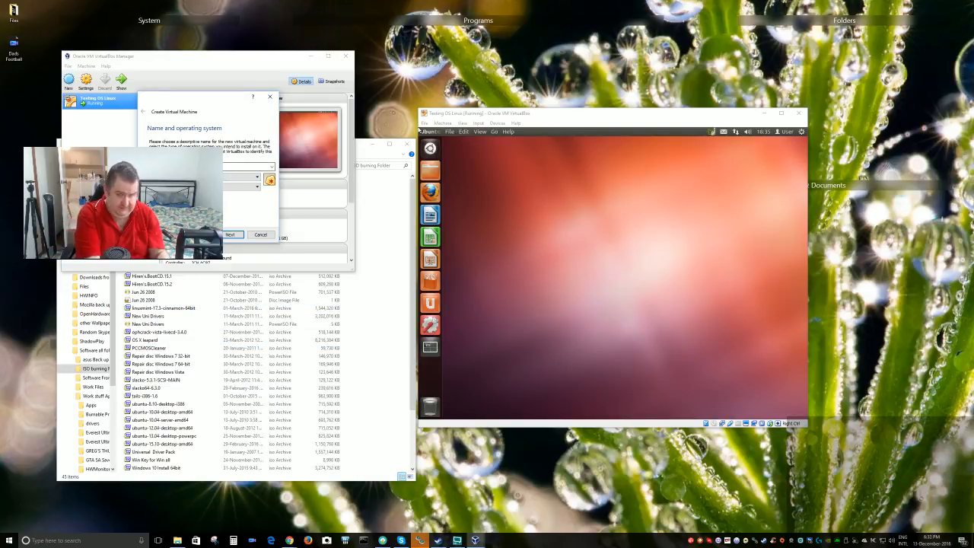
# Keep 1024 MB memory and create a default 8 GB VDI disk to finish the VM
pyautogui.click(231, 236)
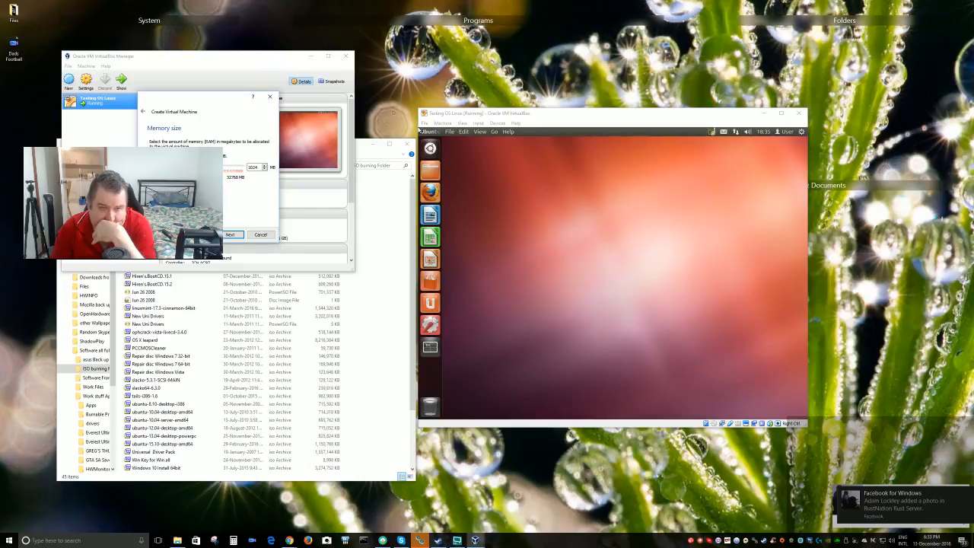
pyautogui.click(230, 235)
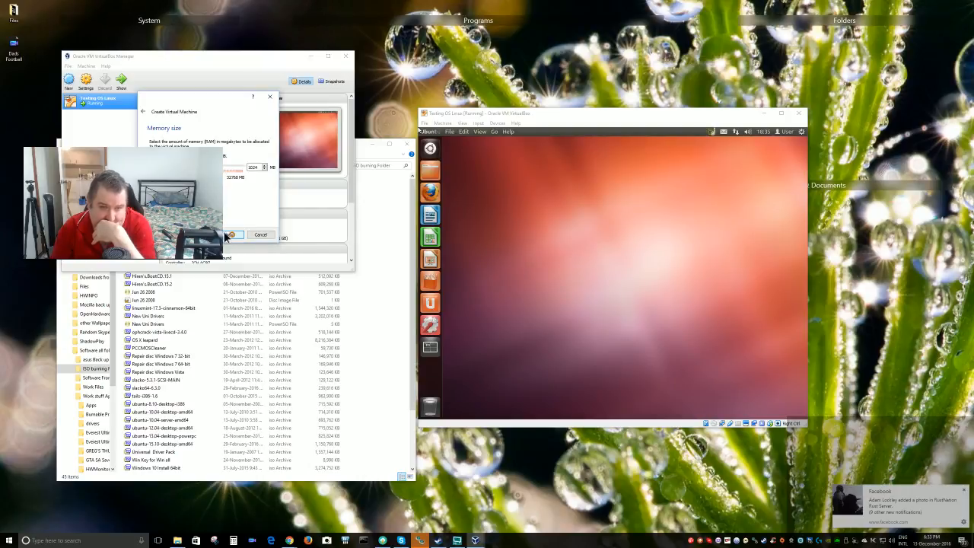
pyautogui.click(229, 236)
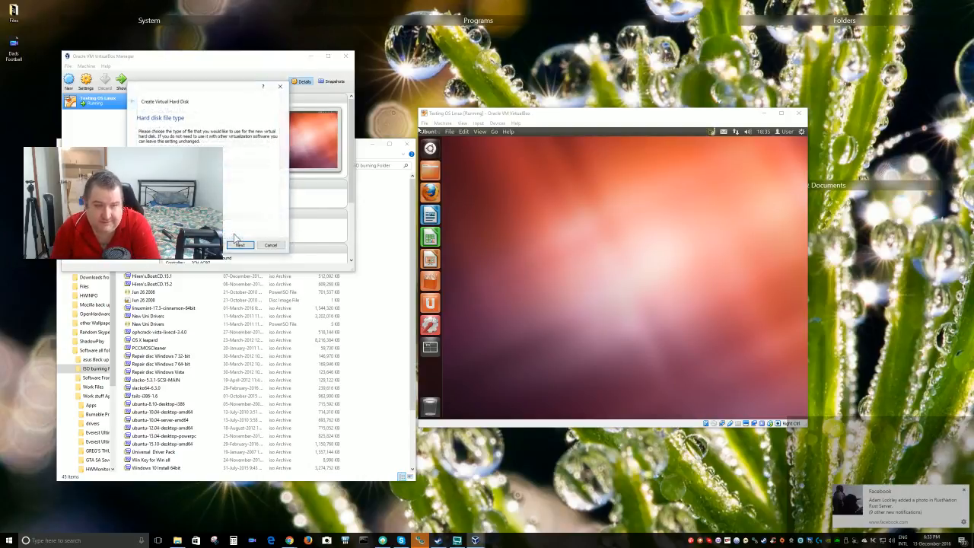
pyautogui.click(240, 246)
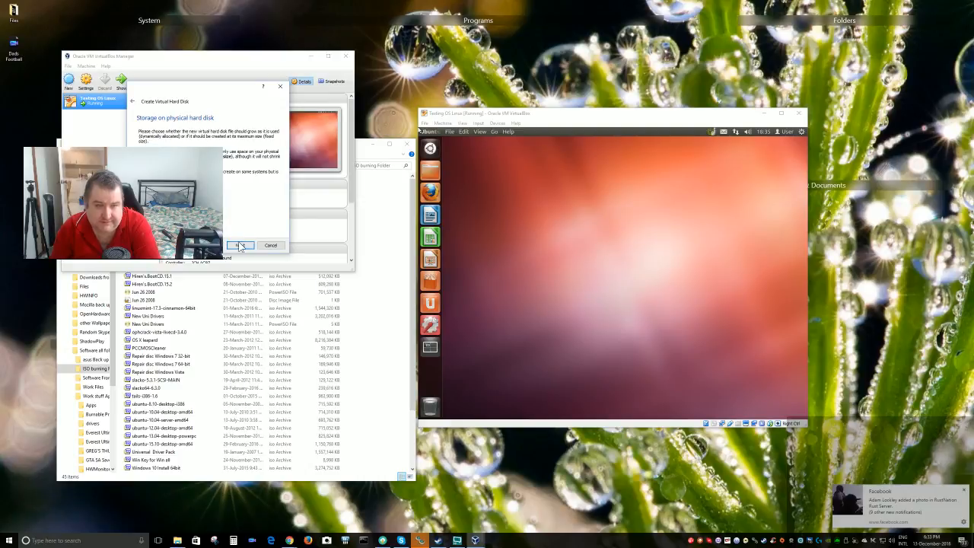
pyautogui.click(238, 244)
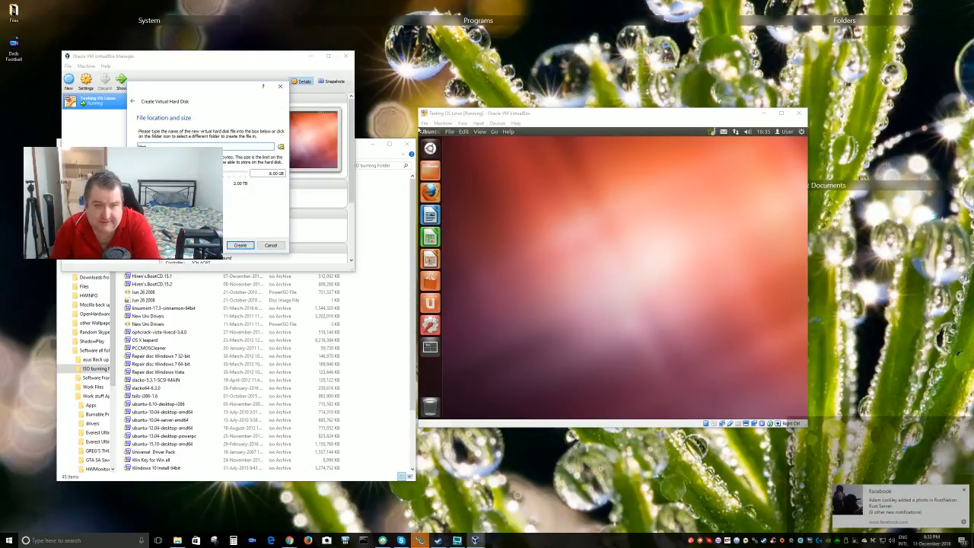
pyautogui.click(239, 244)
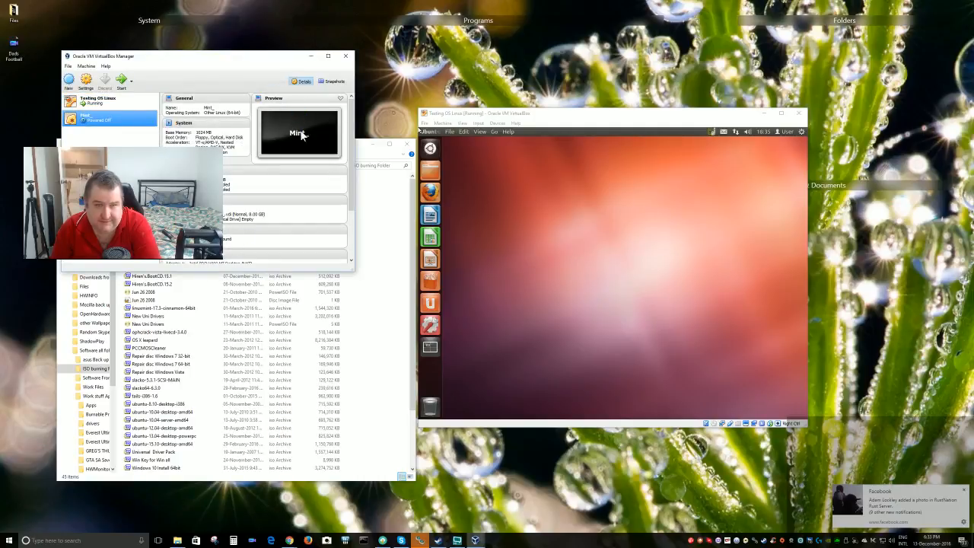
# Open the Mint_ VM's Storage settings and select its empty optical drive
pyautogui.rightClick(97, 117)
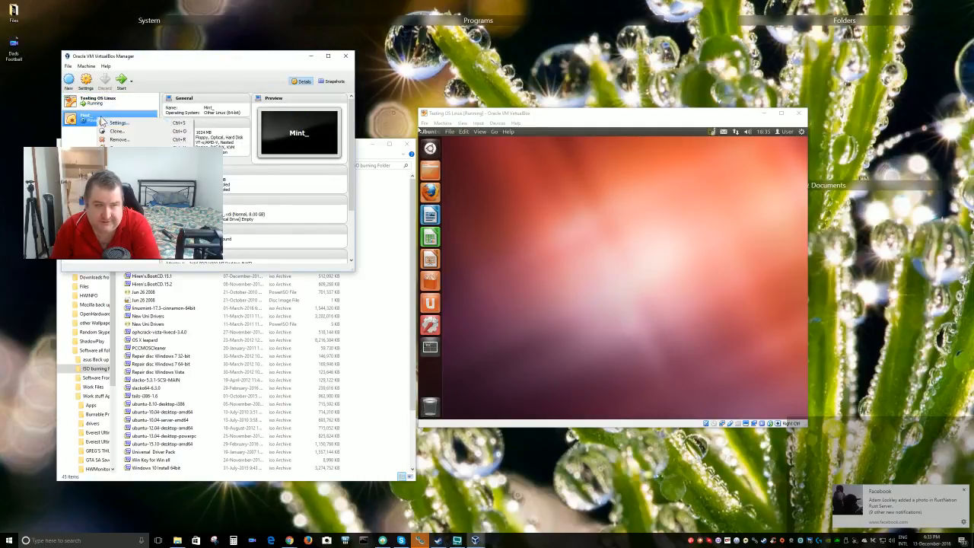
pyautogui.click(118, 122)
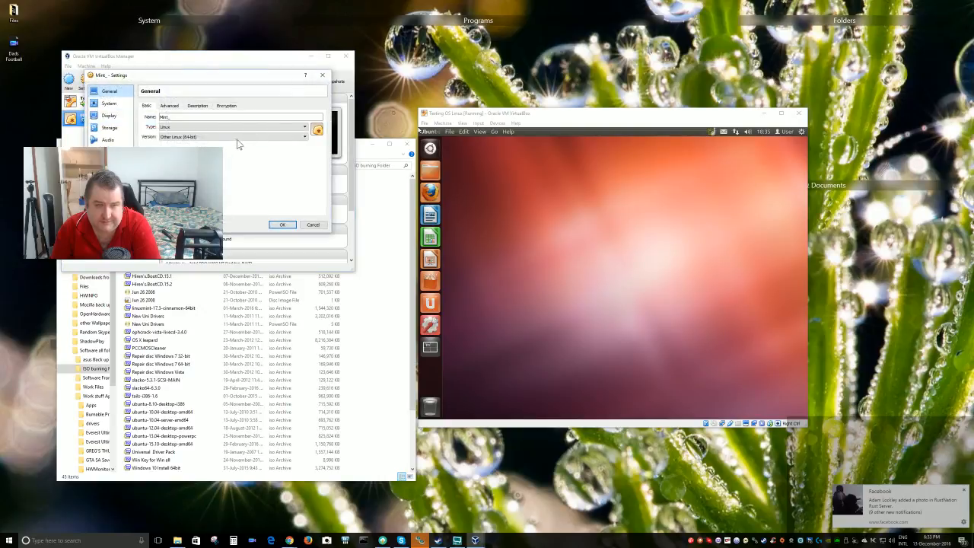
pyautogui.click(109, 104)
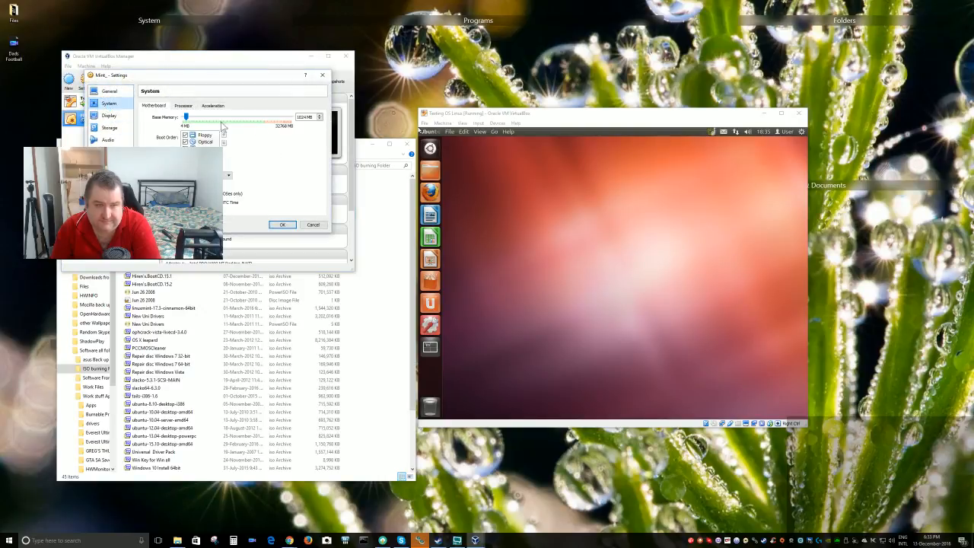
pyautogui.click(108, 128)
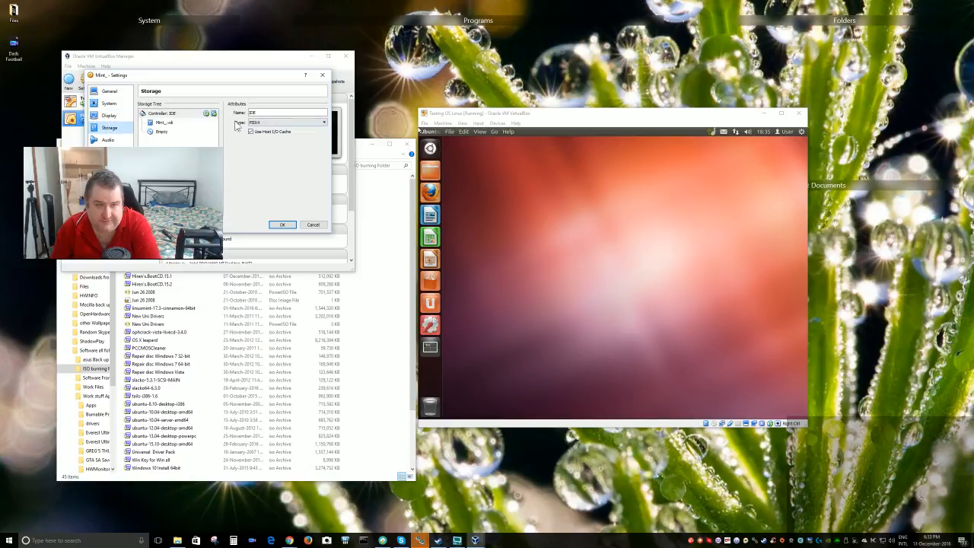
pyautogui.click(188, 124)
pyautogui.click(171, 132)
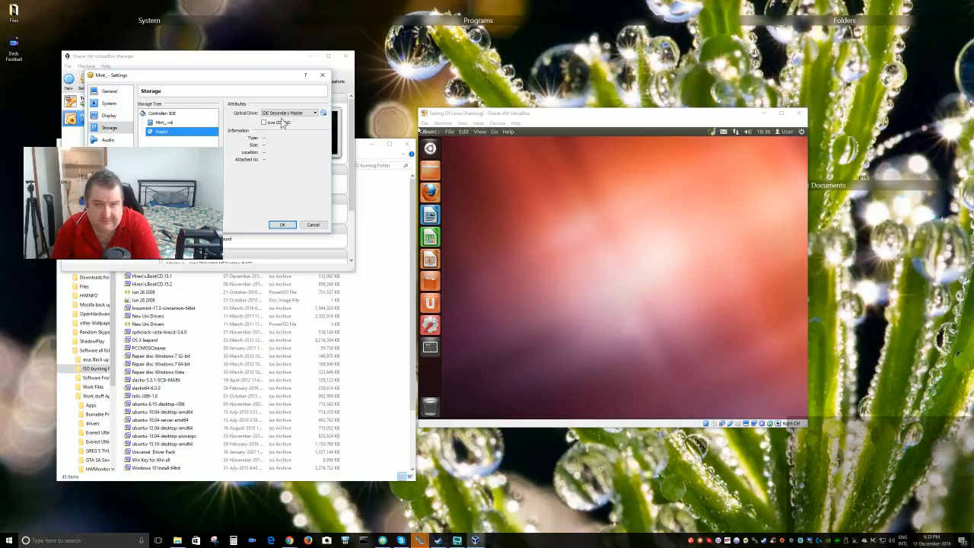
# Load the linuxmint-17.3-cinnamon-64bit ISO from the ISO burning Folder into the optical drive and save the settings
pyautogui.click(323, 112)
pyautogui.click(336, 124)
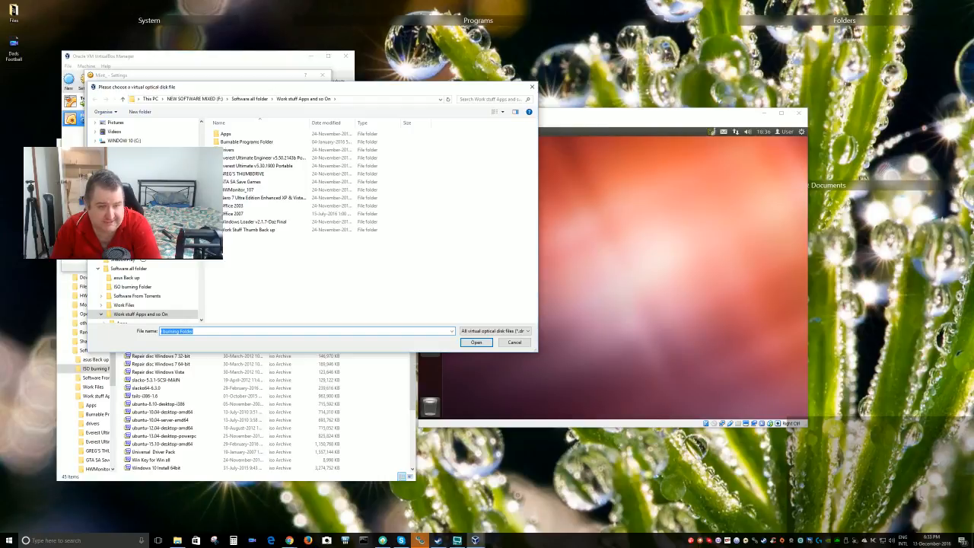
pyautogui.click(128, 288)
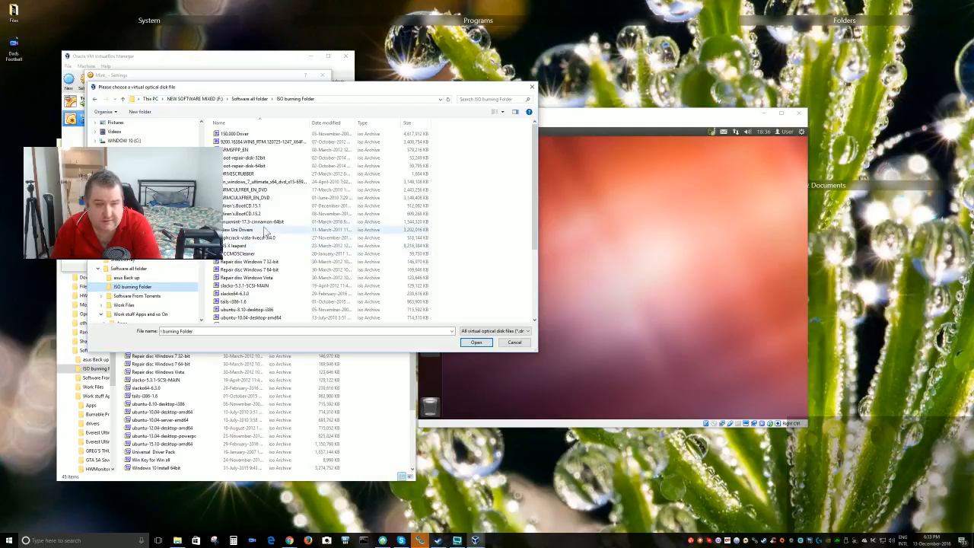
pyautogui.click(258, 222)
pyautogui.click(476, 342)
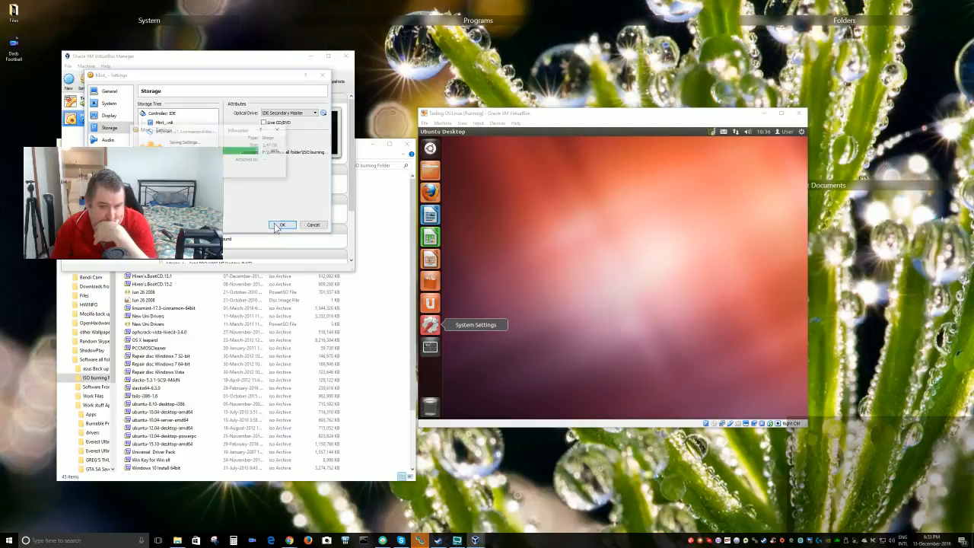
pyautogui.click(280, 225)
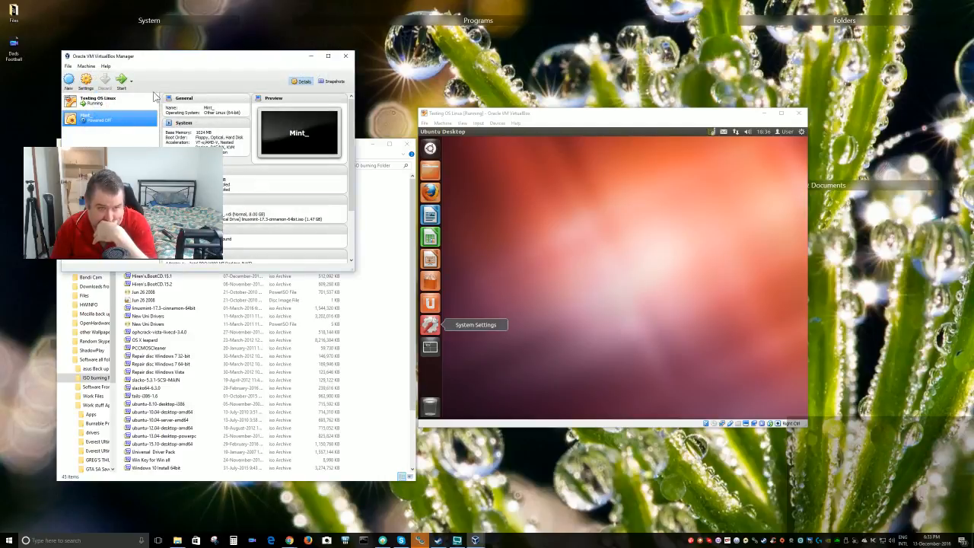
# Start the Mint_ VM, minimize File Explorer, and reposition the booting Mint_ window into view
pyautogui.click(121, 79)
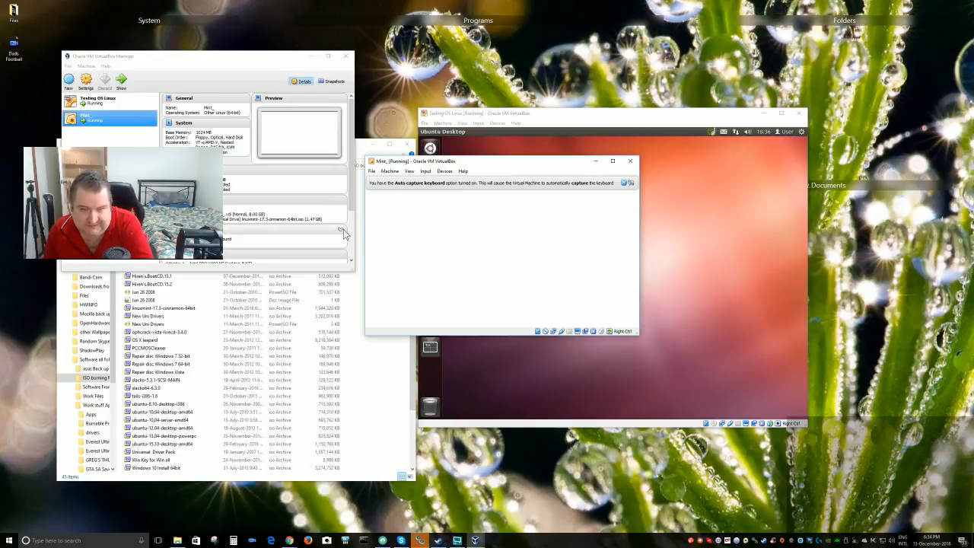
pyautogui.moveTo(539, 162); pyautogui.dragTo(395, 273)
pyautogui.click(370, 165)
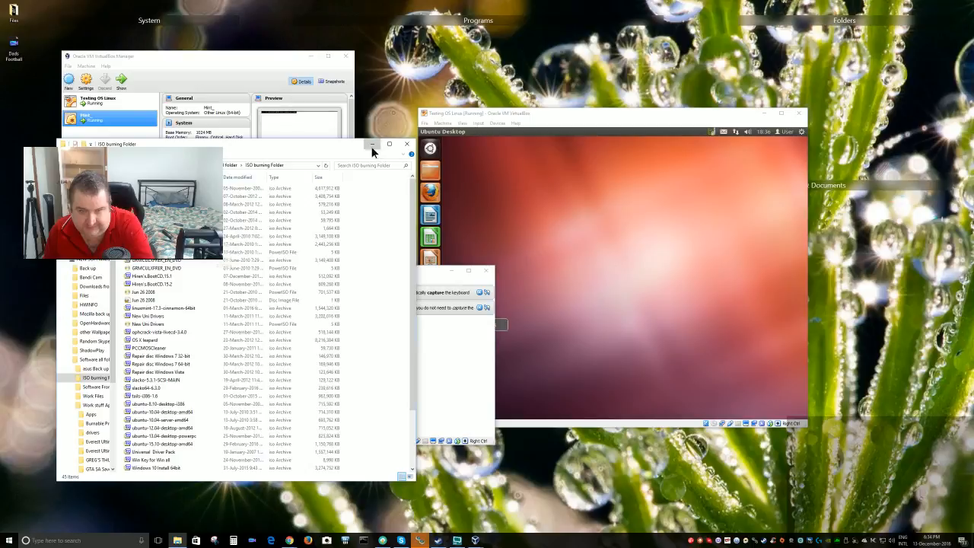
pyautogui.click(372, 143)
pyautogui.moveTo(391, 271); pyautogui.dragTo(505, 247)
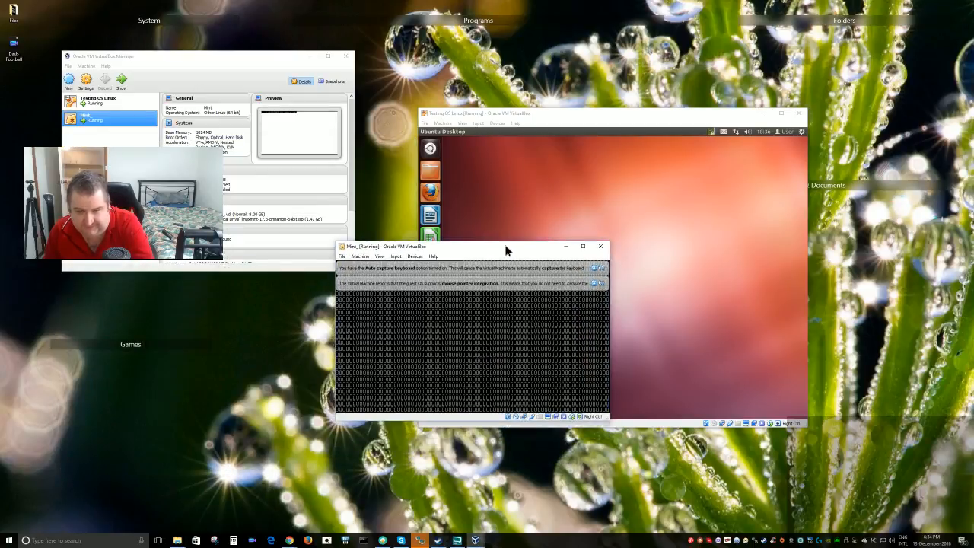
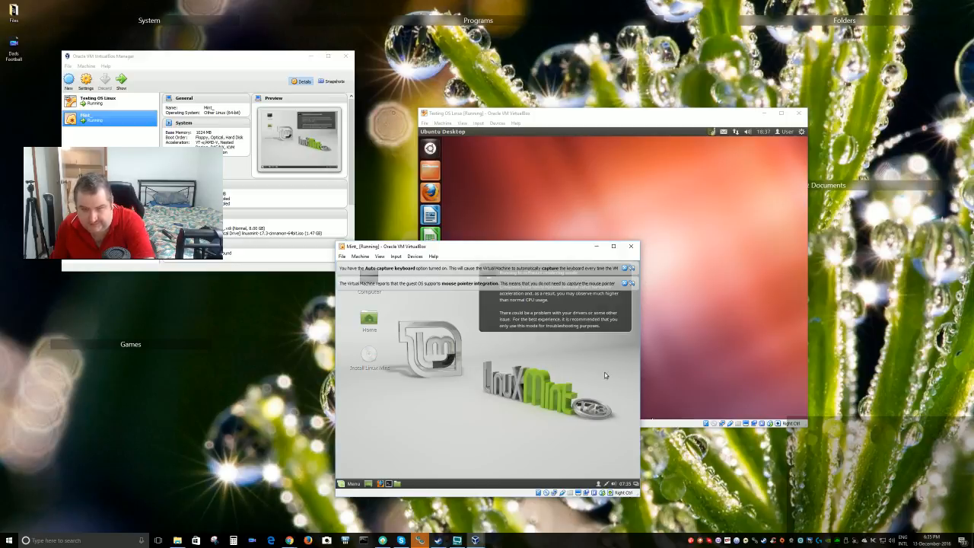
# Rearrange the Mint and Ubuntu VM windows and launch Install Linux Mint from the Mint desktop
pyautogui.moveTo(511, 250); pyautogui.dragTo(229, 188)
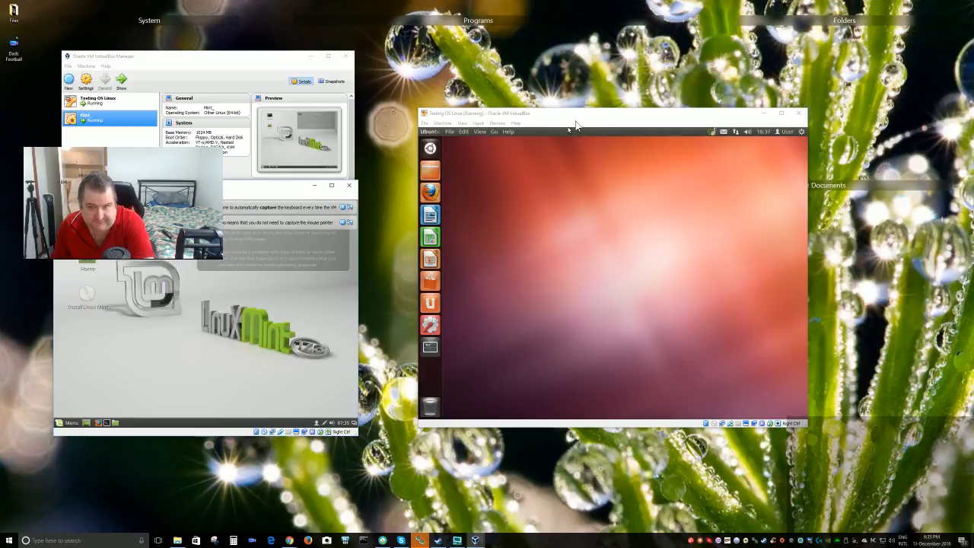
pyautogui.moveTo(578, 115); pyautogui.dragTo(656, 64)
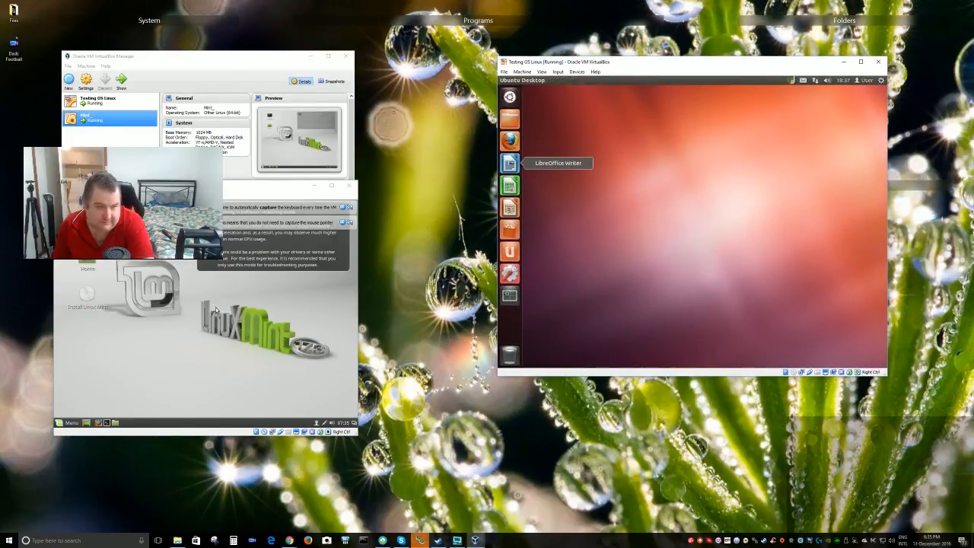
pyautogui.moveTo(198, 186); pyautogui.dragTo(512, 274)
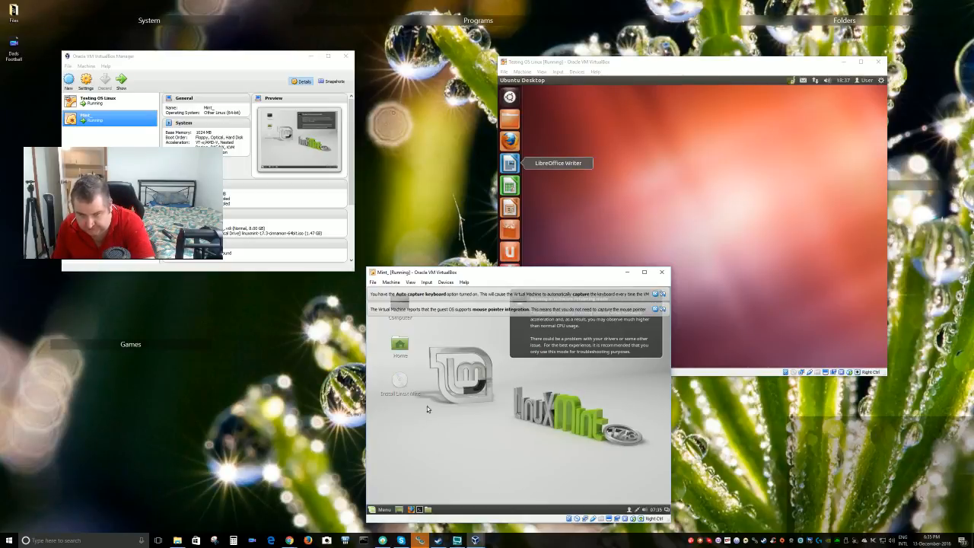
pyautogui.click(404, 387)
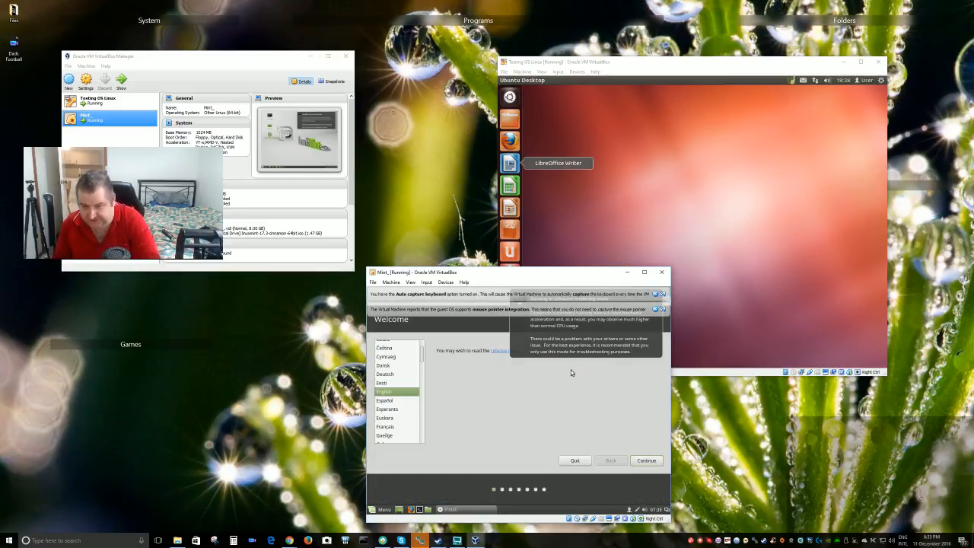
# See the installer's 9.4 GB drive-space warning, go back, and choose Quit from the Mint Menu
pyautogui.click(643, 460)
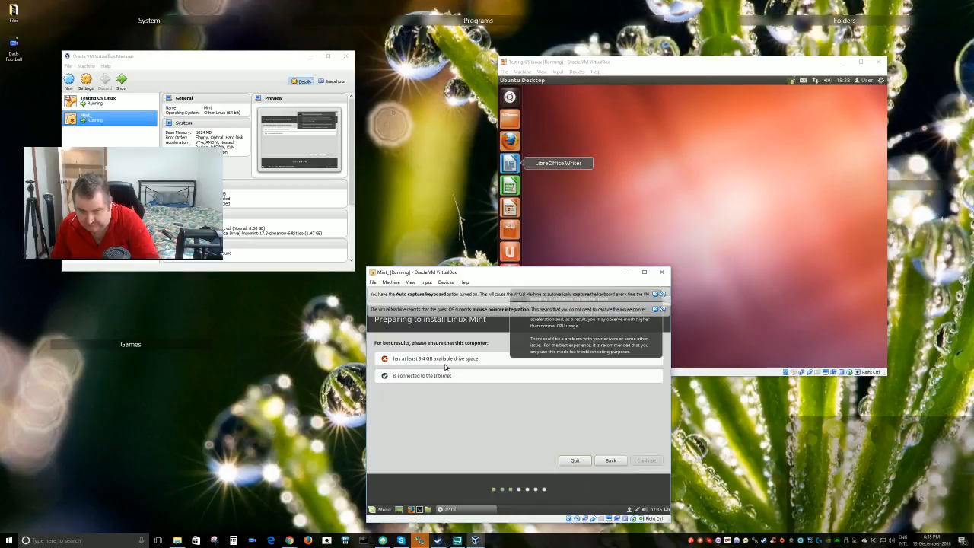
pyautogui.click(609, 462)
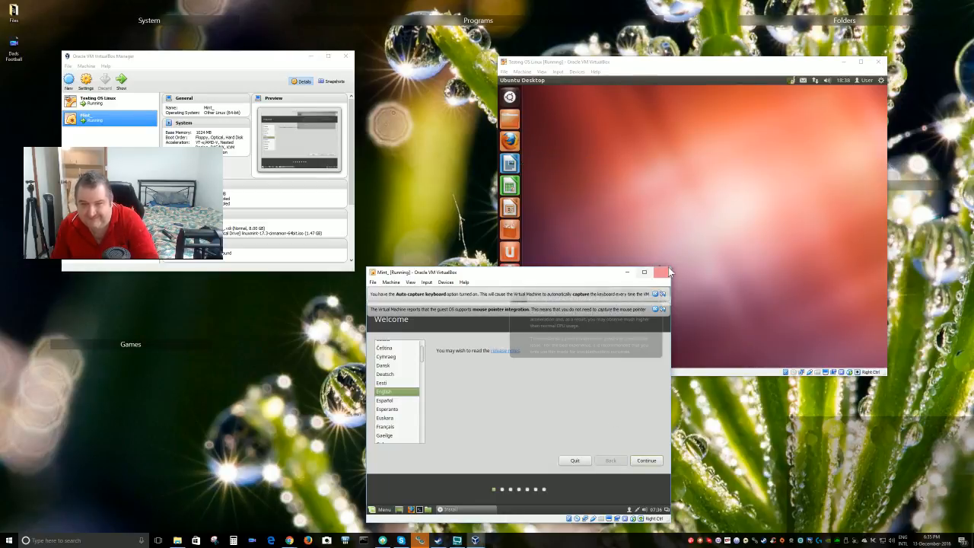
pyautogui.click(372, 283)
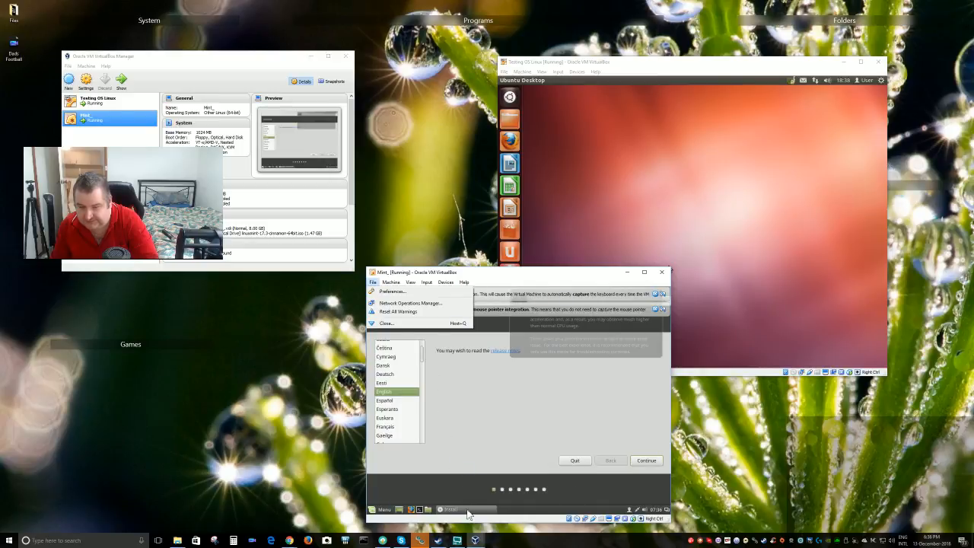
pyautogui.click(378, 509)
pyautogui.click(379, 509)
pyautogui.click(378, 510)
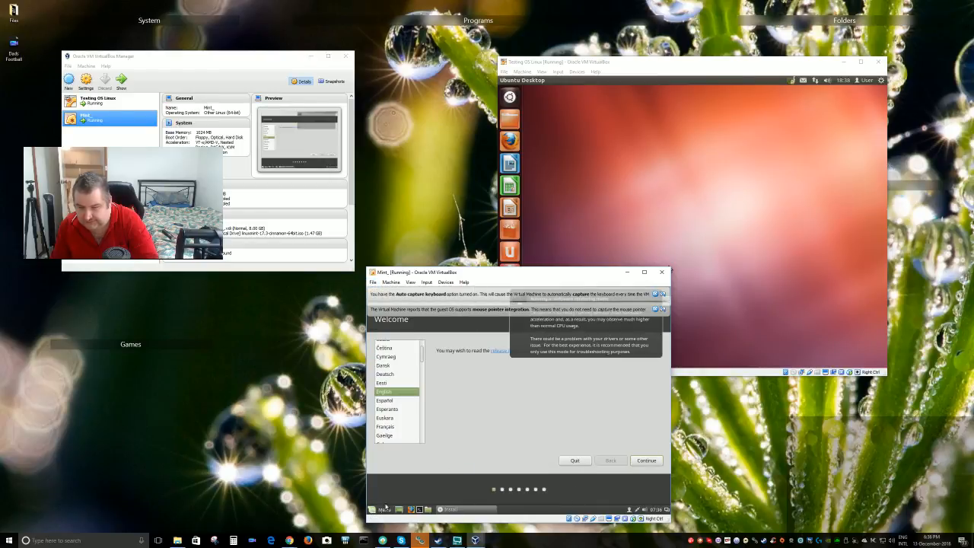
pyautogui.click(378, 510)
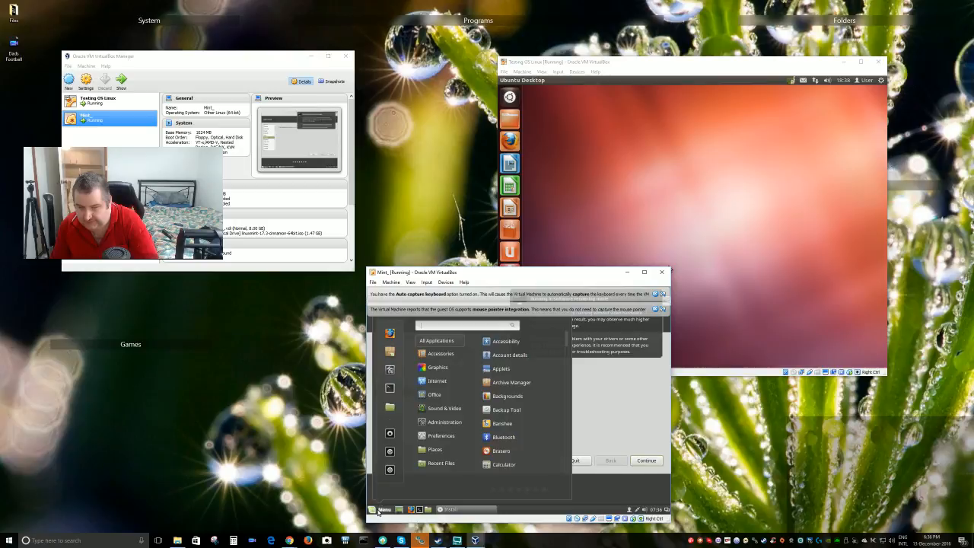
pyautogui.click(389, 471)
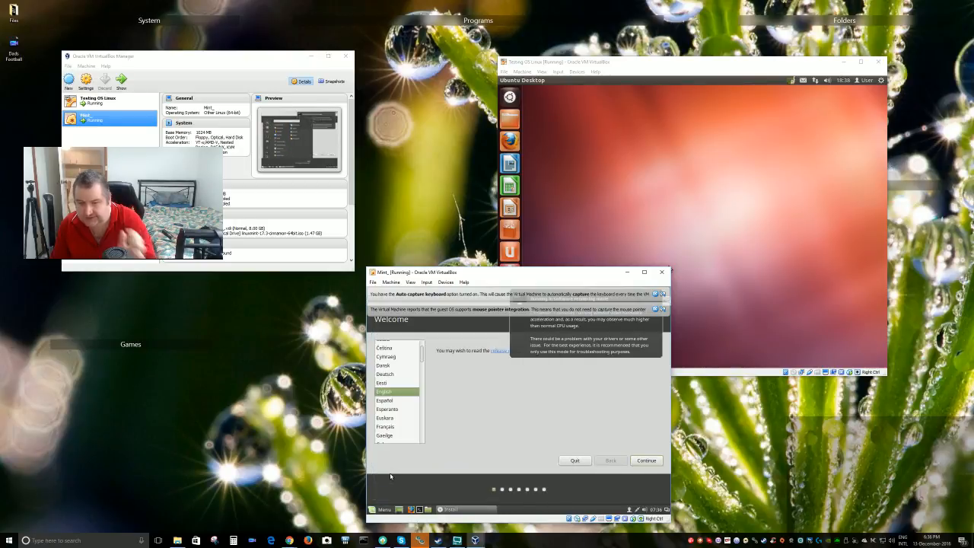
# Shut down the Mint guest, then close its window with Power off the machine
pyautogui.click(542, 419)
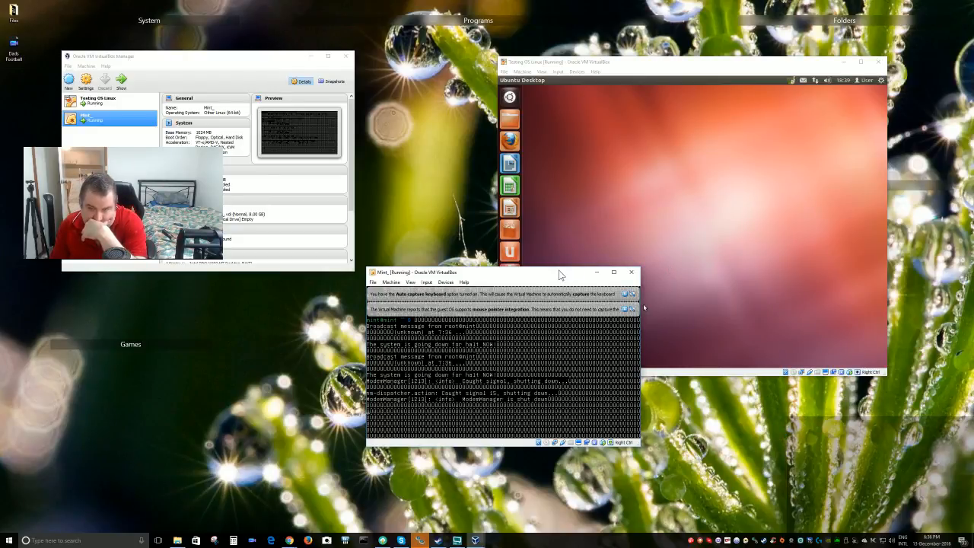
pyautogui.moveTo(556, 274); pyautogui.dragTo(294, 187)
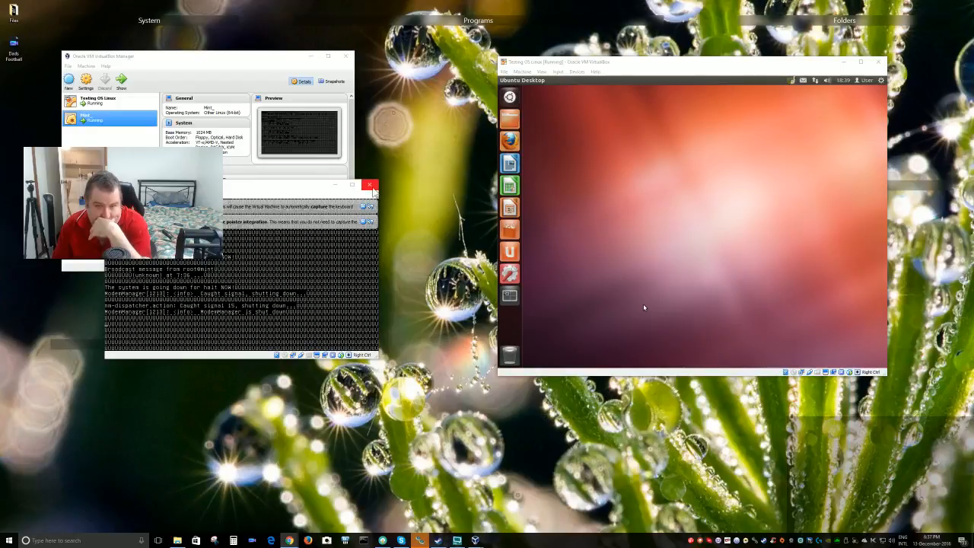
pyautogui.click(372, 187)
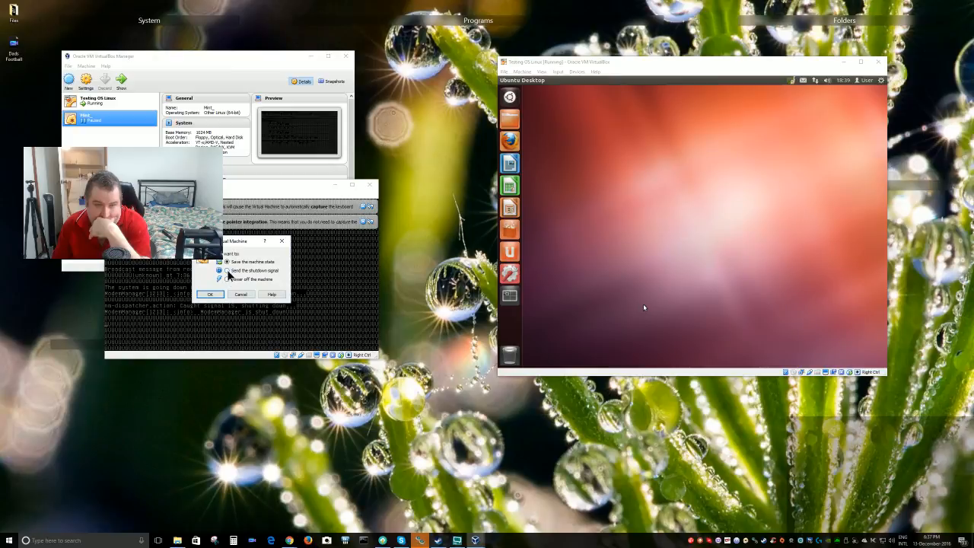
pyautogui.click(226, 271)
pyautogui.click(212, 294)
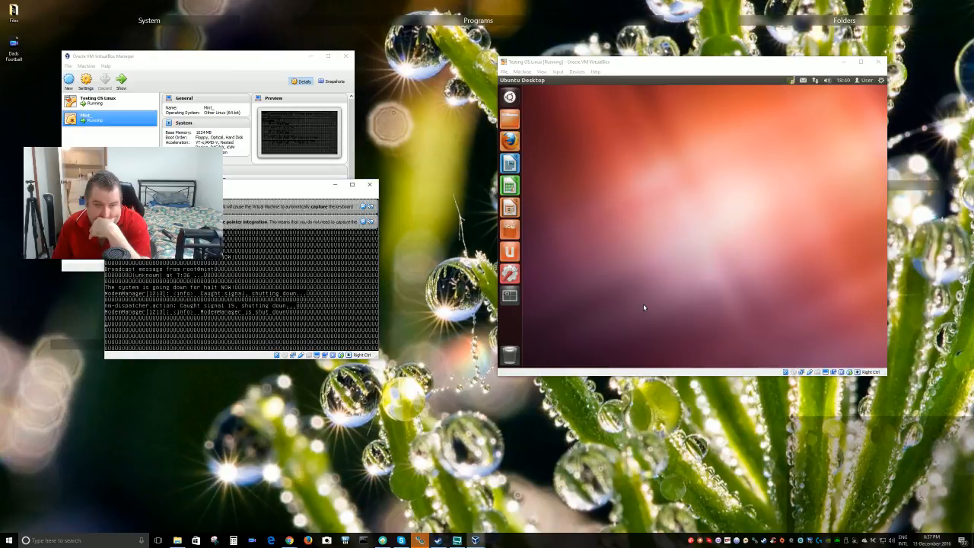
pyautogui.click(370, 186)
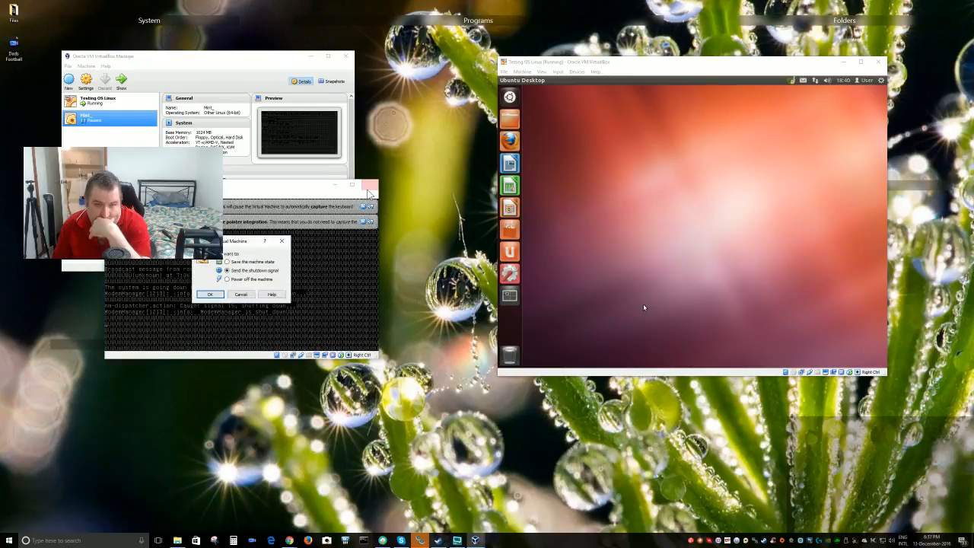
pyautogui.click(227, 280)
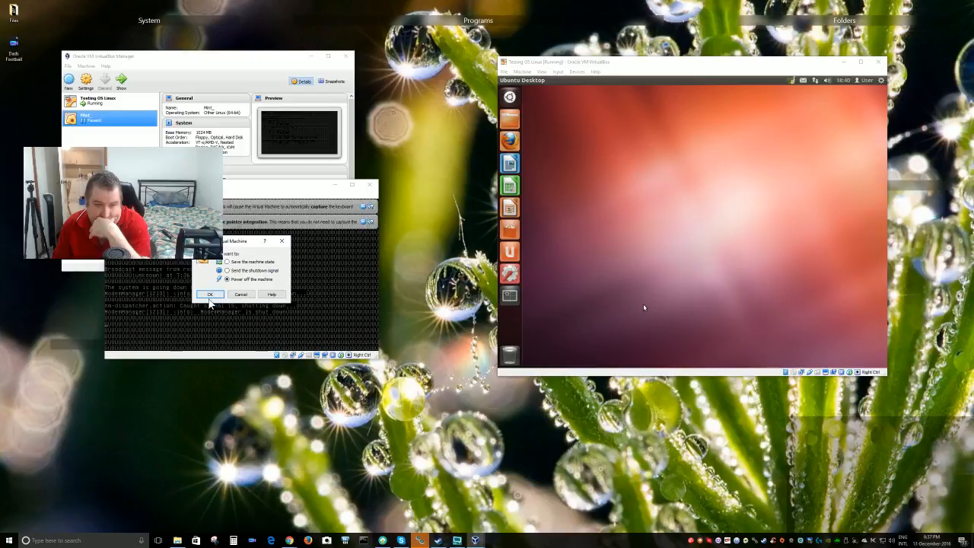
pyautogui.click(211, 294)
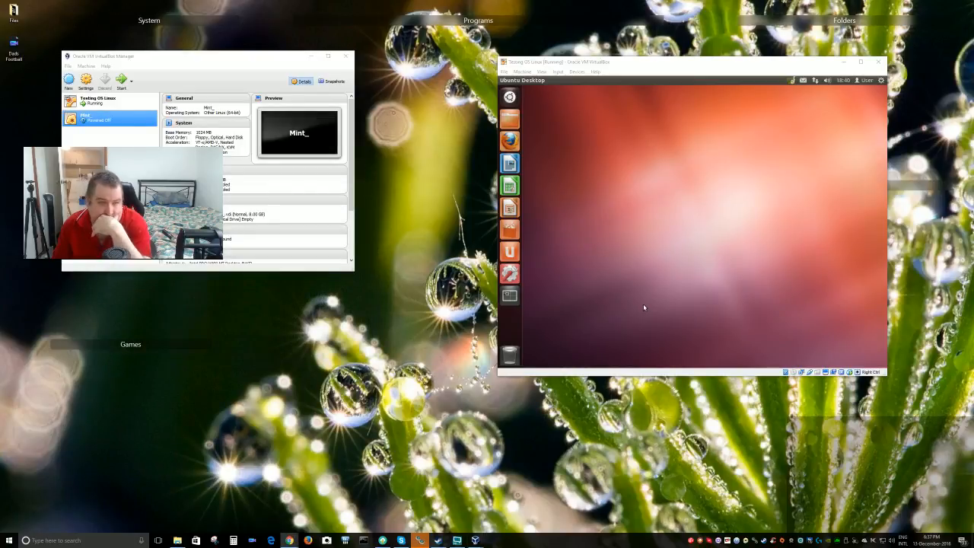
# In the Mint_ Storage settings, select the attached Mint_.vdi disk on IDE Primary Master
pyautogui.rightClick(91, 116)
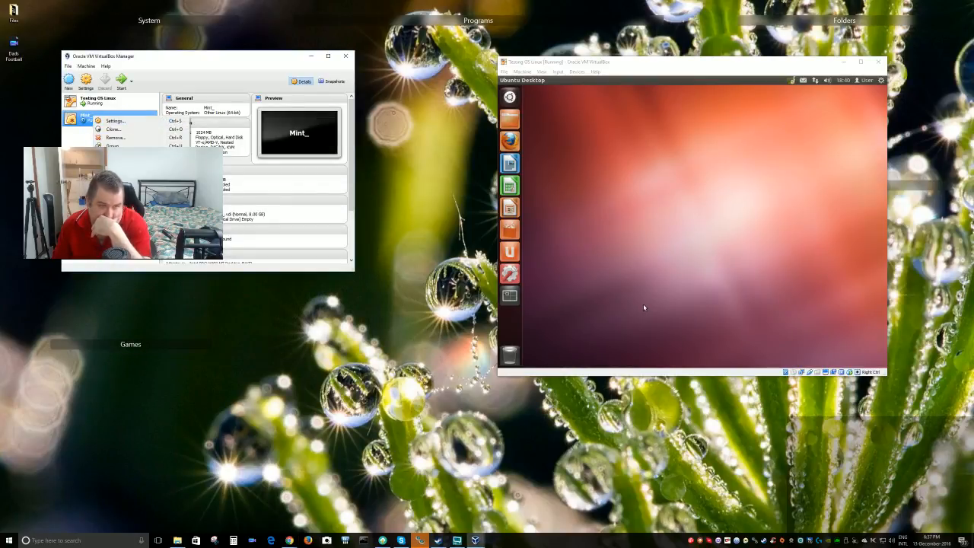
pyautogui.click(114, 120)
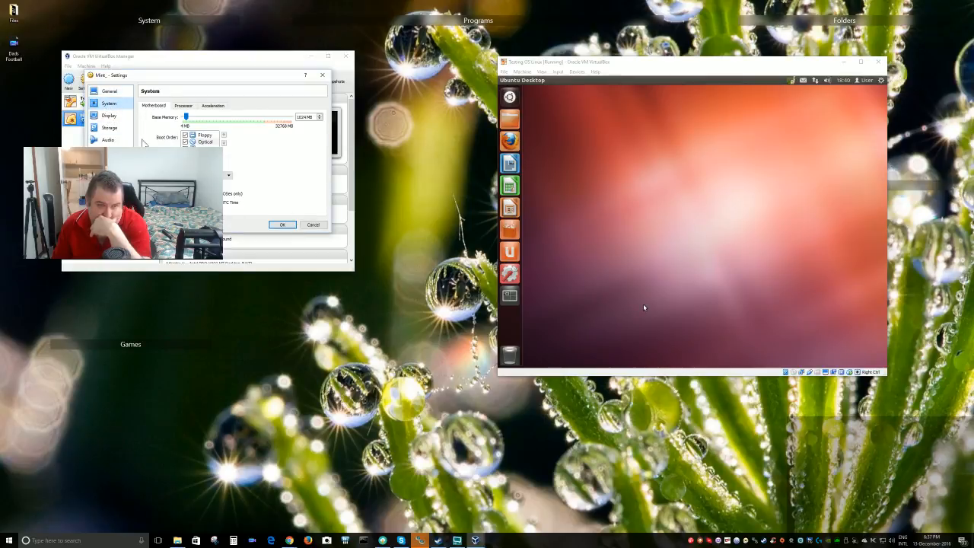
pyautogui.click(109, 128)
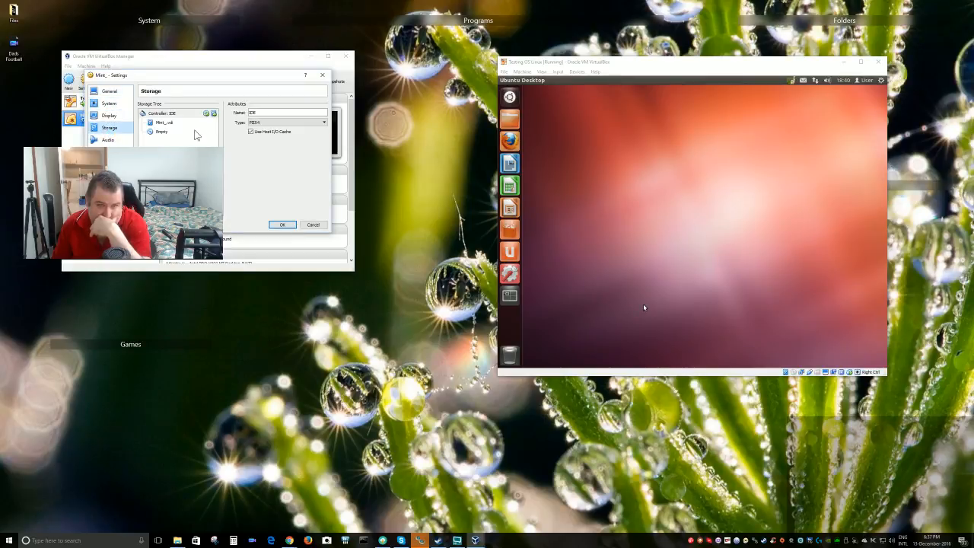
pyautogui.click(165, 124)
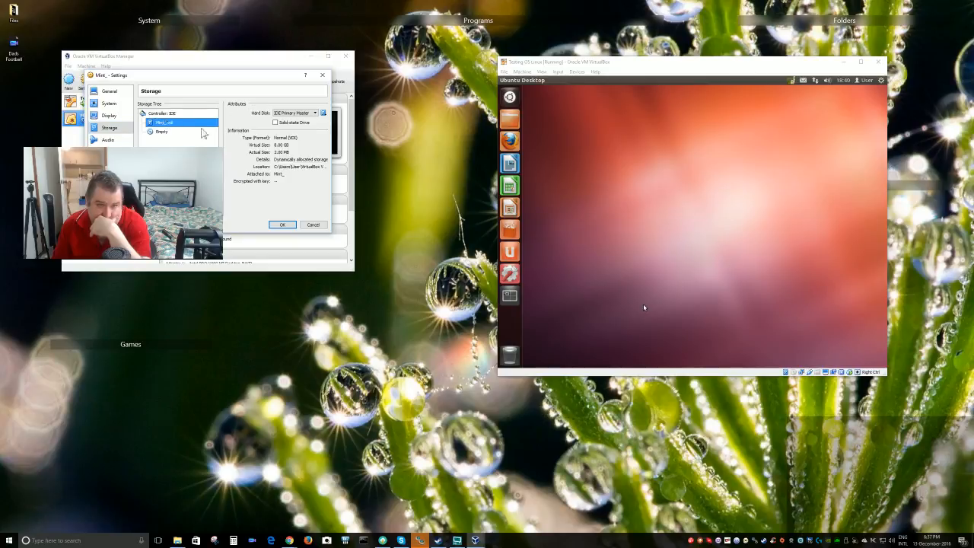
pyautogui.click(323, 112)
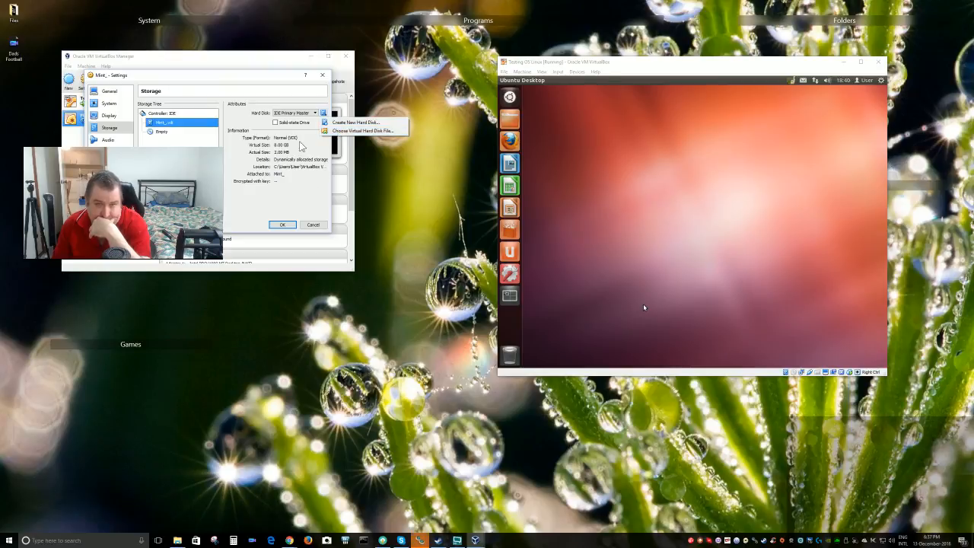
pyautogui.click(301, 146)
pyautogui.click(315, 112)
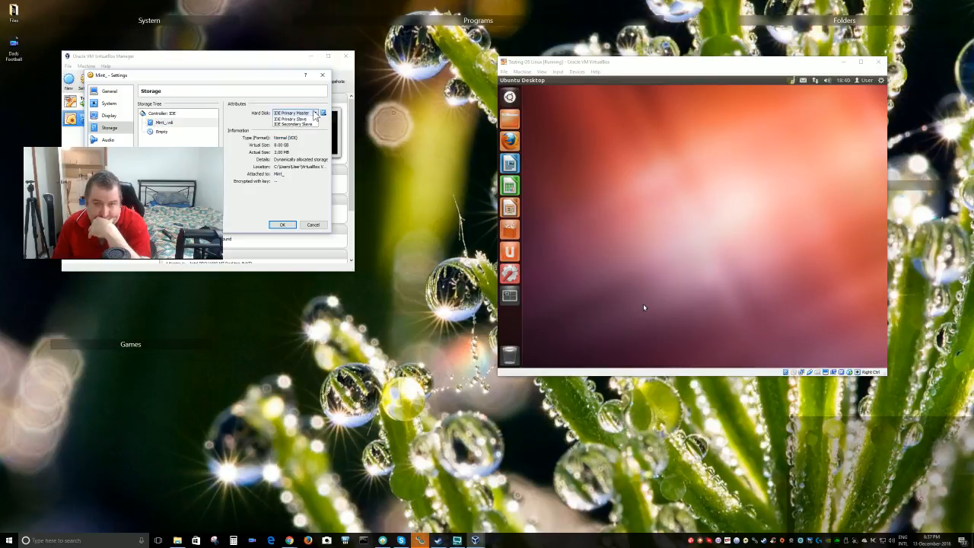
pyautogui.click(313, 113)
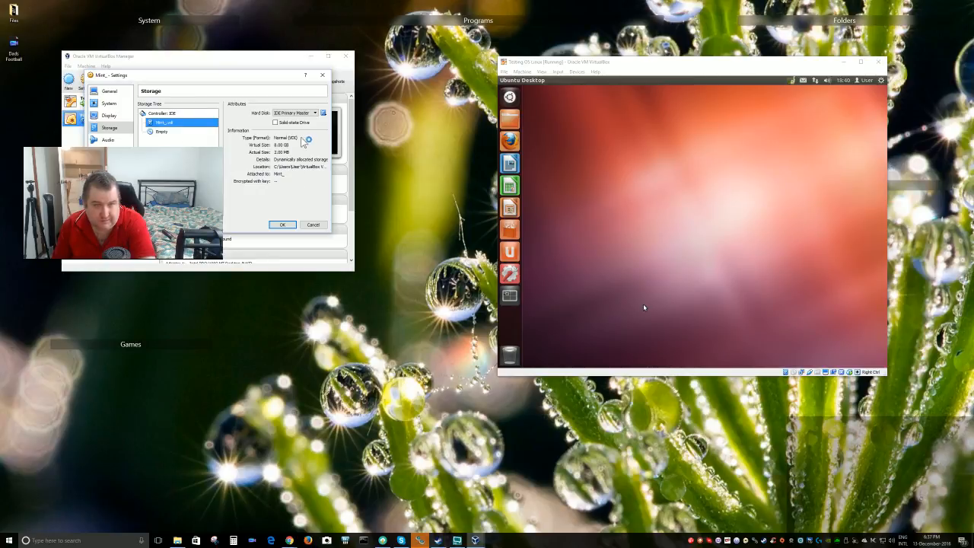
# Create a new dynamically allocated 13.16 GB VDI disk named Mint.vdi and save the settings
pyautogui.click(323, 113)
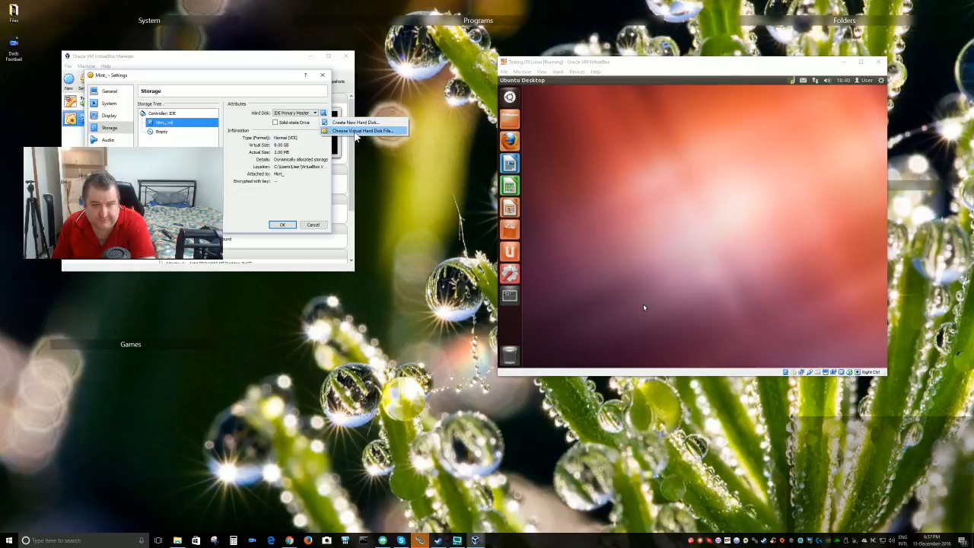
pyautogui.click(362, 130)
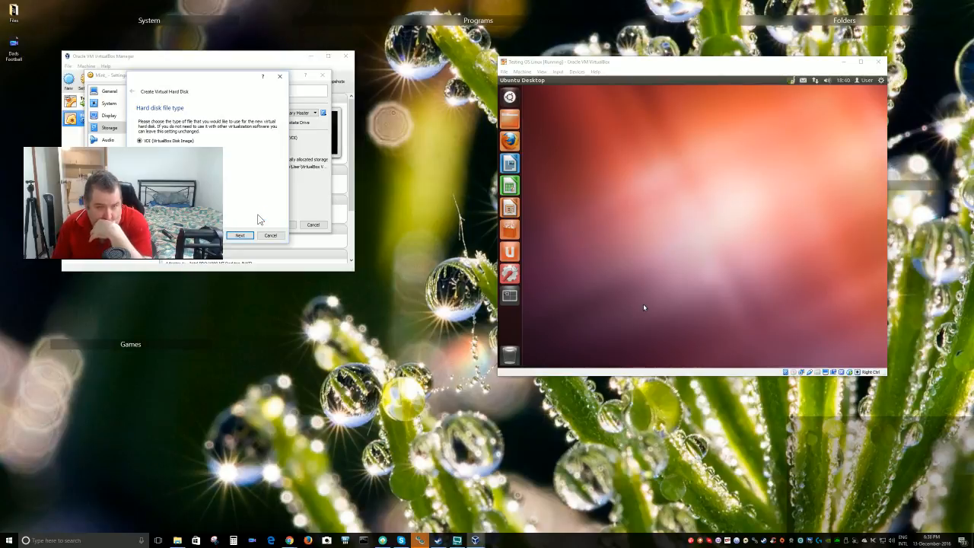
pyautogui.click(241, 235)
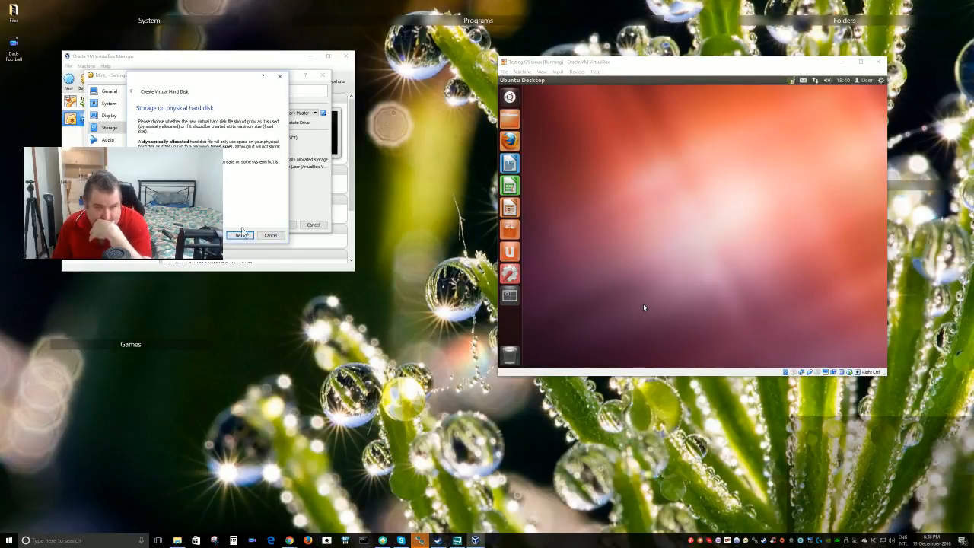
pyautogui.click(241, 234)
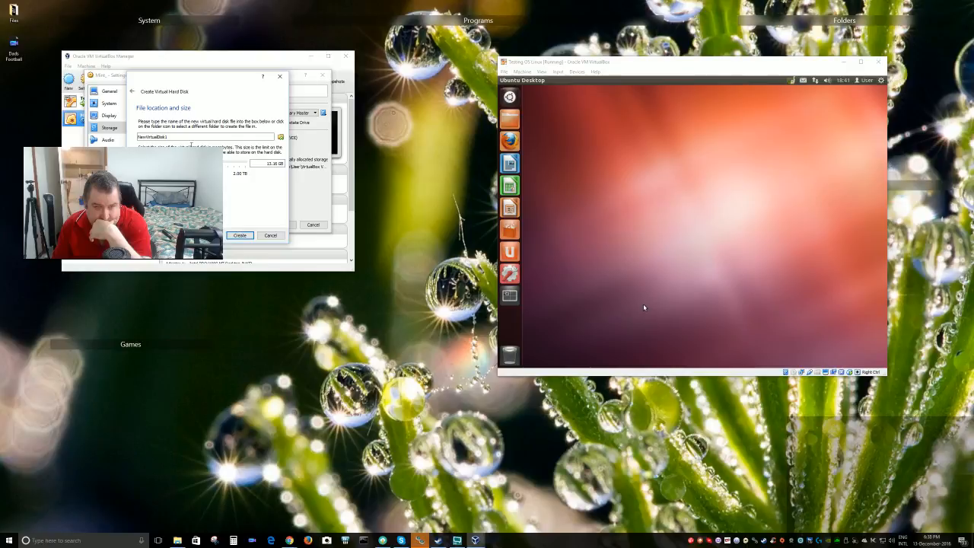
pyautogui.moveTo(183, 139); pyautogui.dragTo(91, 141)
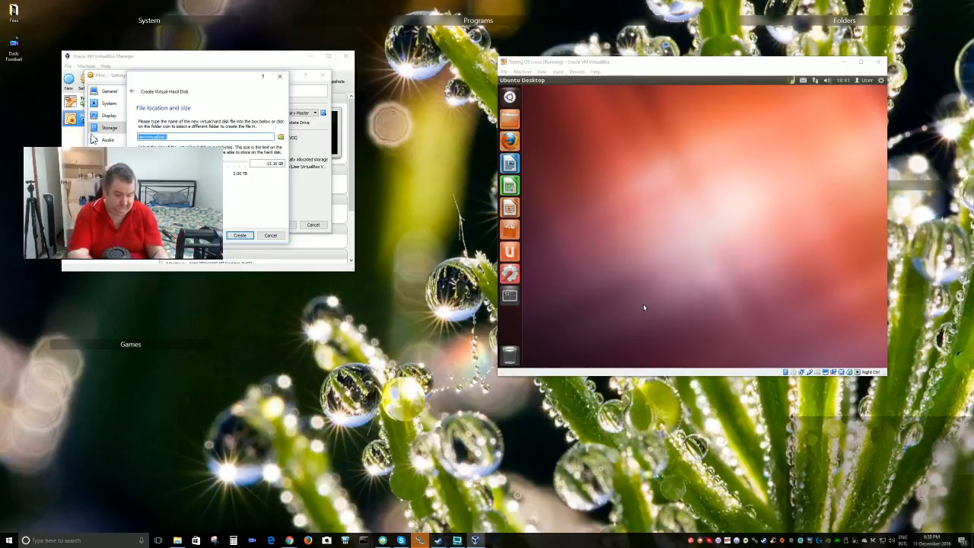
pyautogui.press('BackSpace')
pyautogui.write('He')
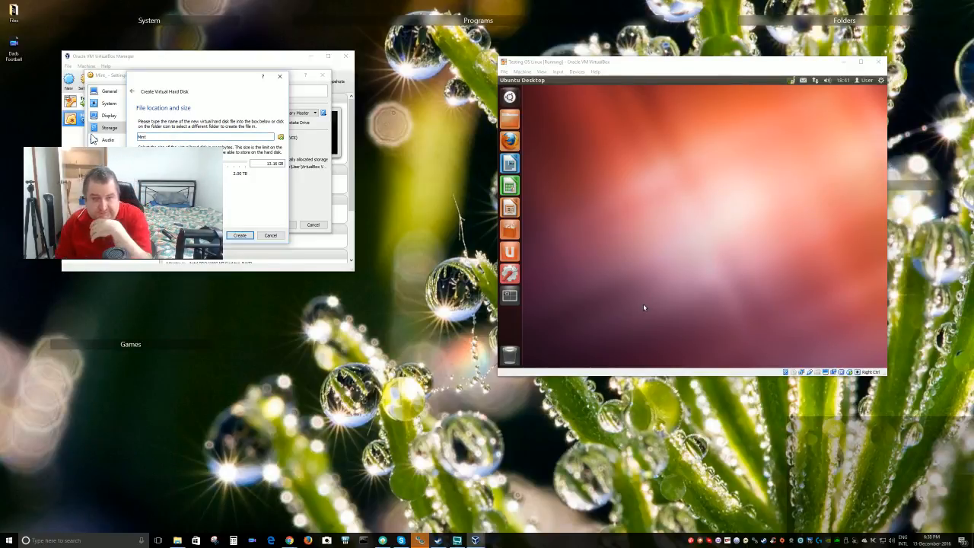
pyautogui.write('nt')
pyautogui.click(239, 235)
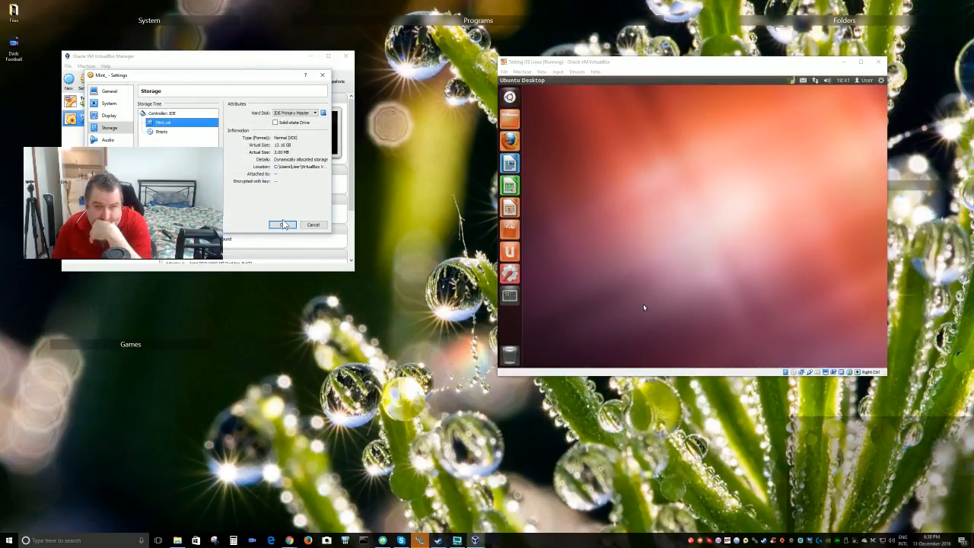
pyautogui.click(284, 224)
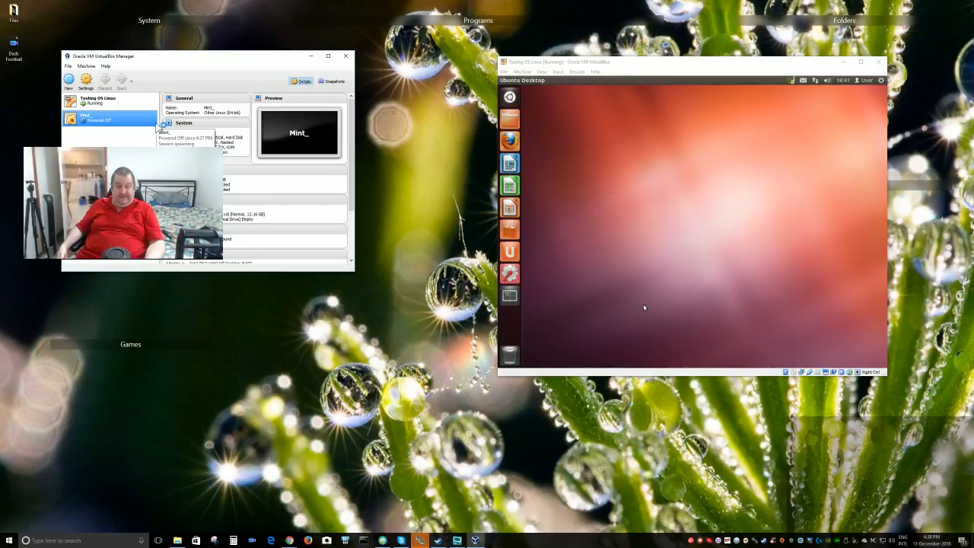
pyautogui.doubleClick(156, 122)
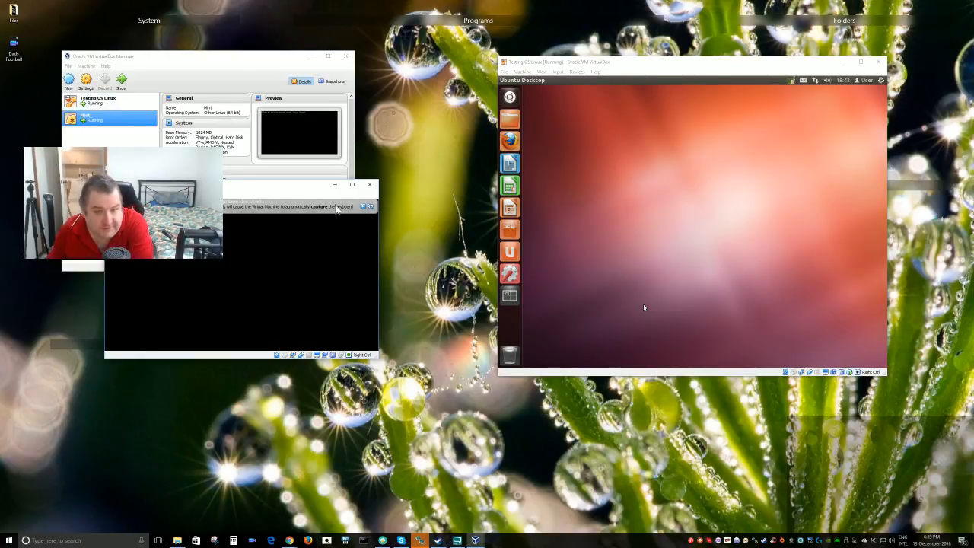
pyautogui.click(369, 184)
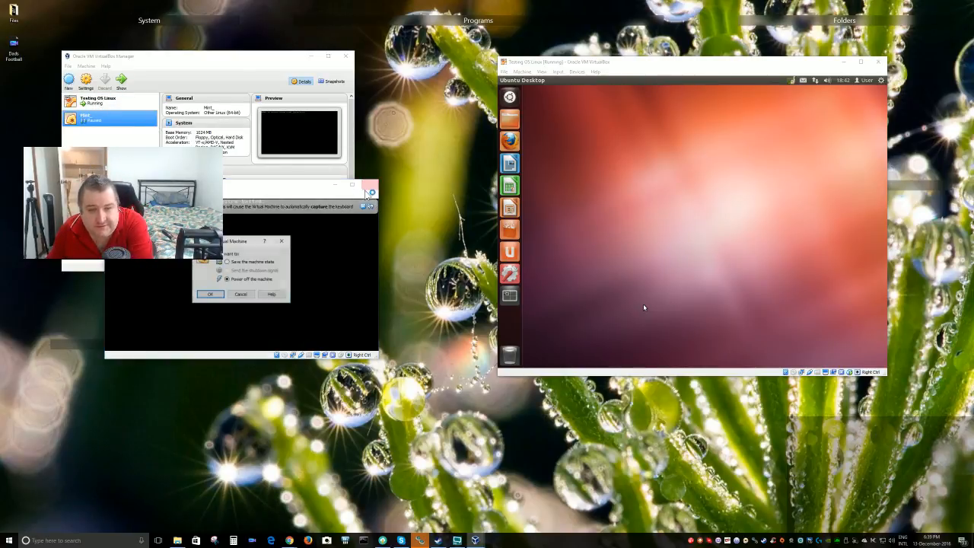
pyautogui.click(210, 294)
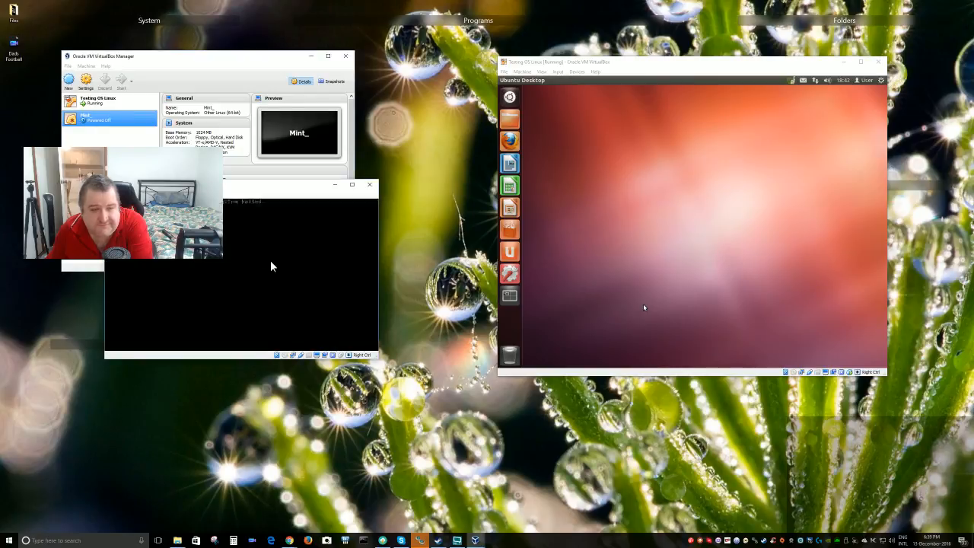
# Load the 1.47 GB linuxmint-17.3-cinnamon-64bit.iso into Mint_'s empty optical drive and save the settings
pyautogui.rightClick(97, 116)
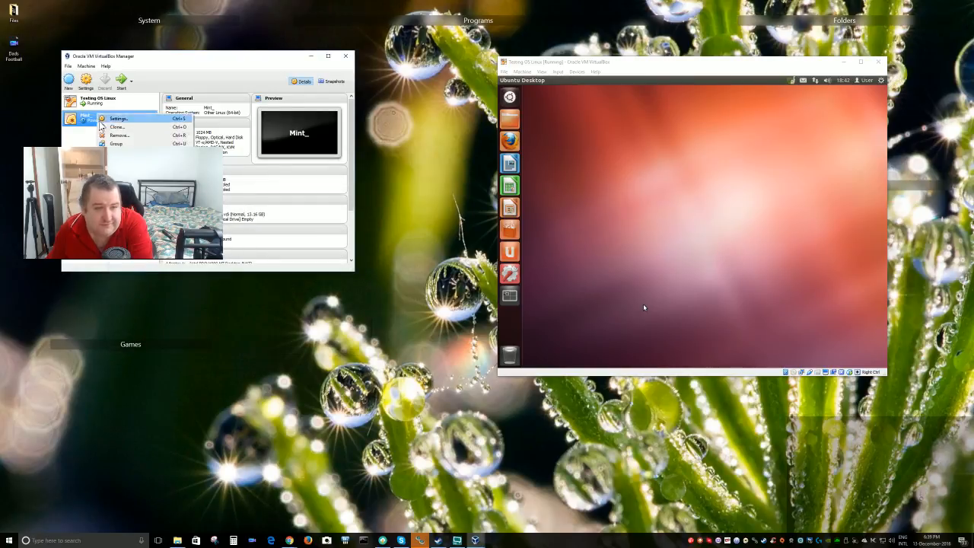
pyautogui.click(115, 121)
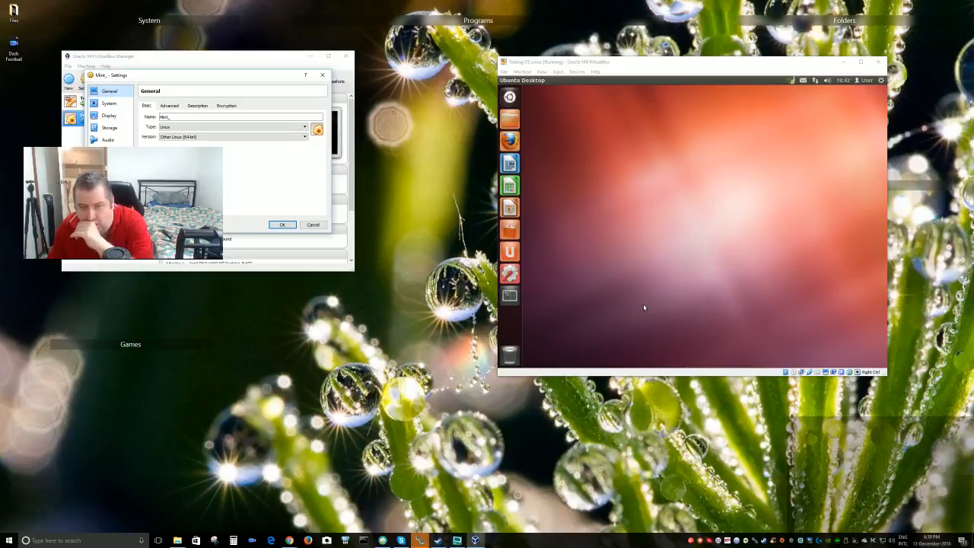
pyautogui.click(108, 102)
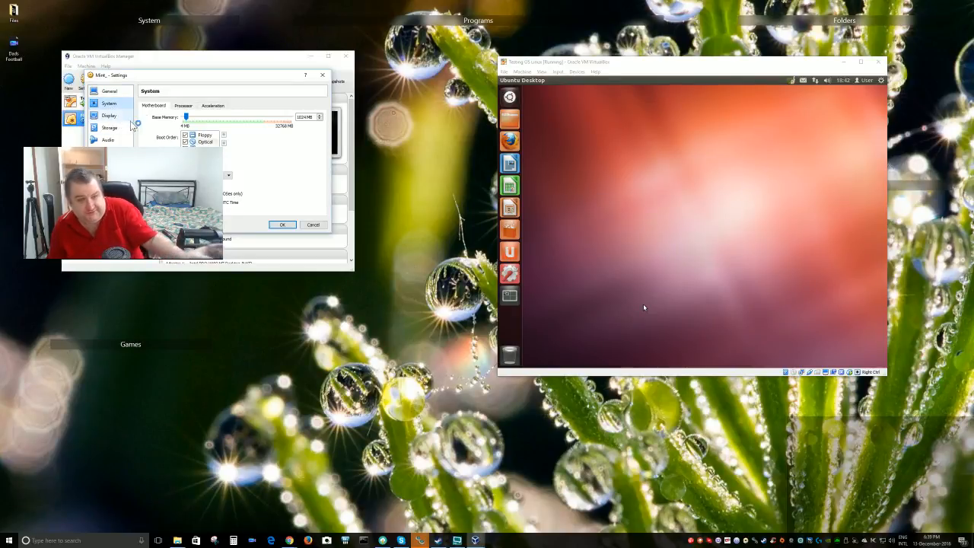
pyautogui.click(111, 129)
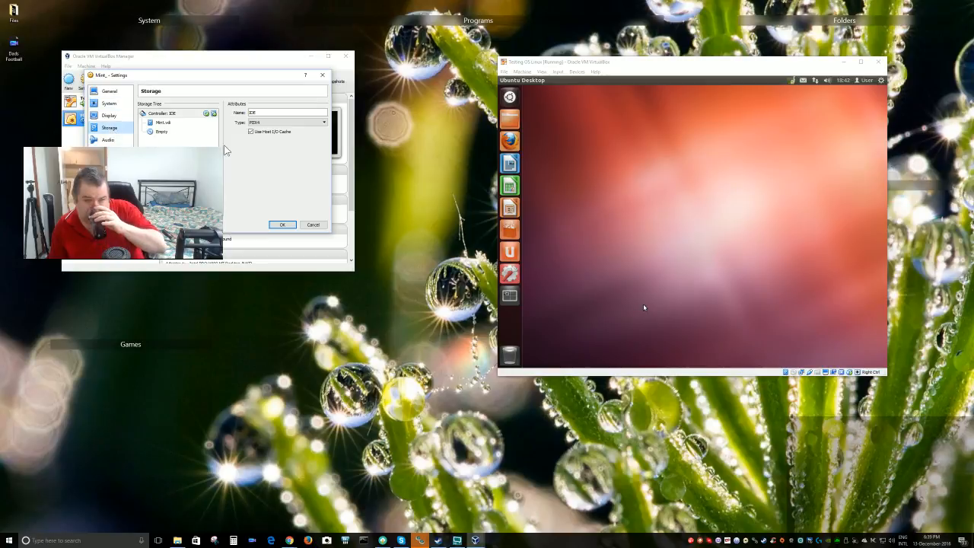
pyautogui.click(169, 133)
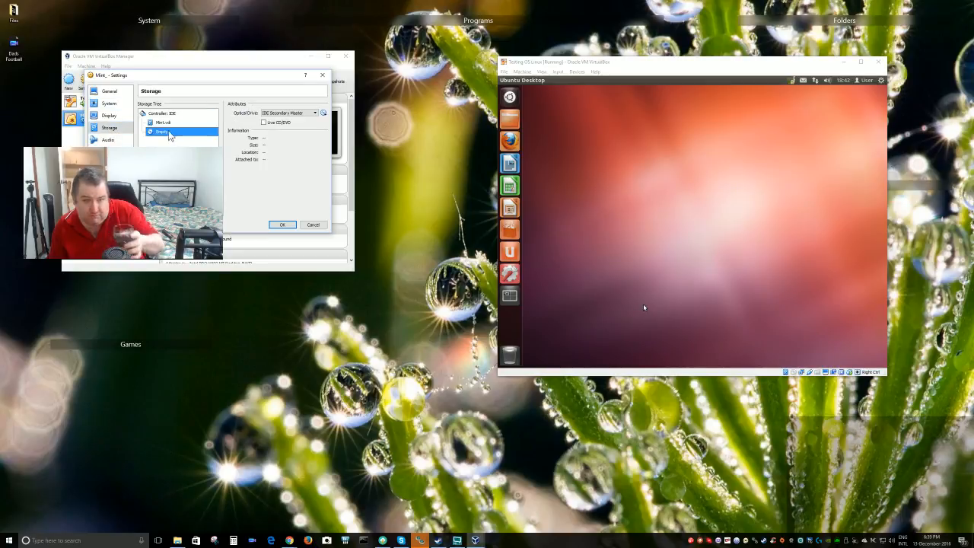
pyautogui.click(323, 114)
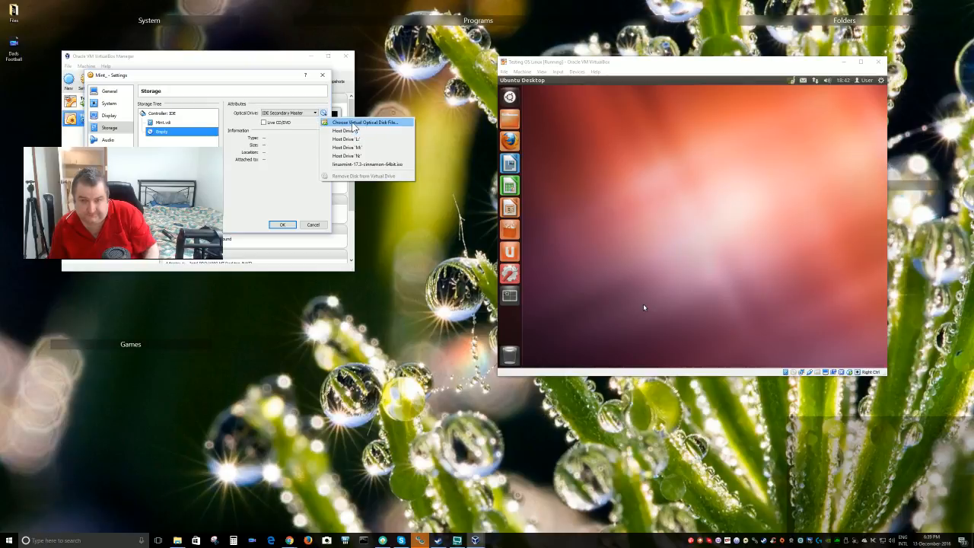
pyautogui.click(365, 165)
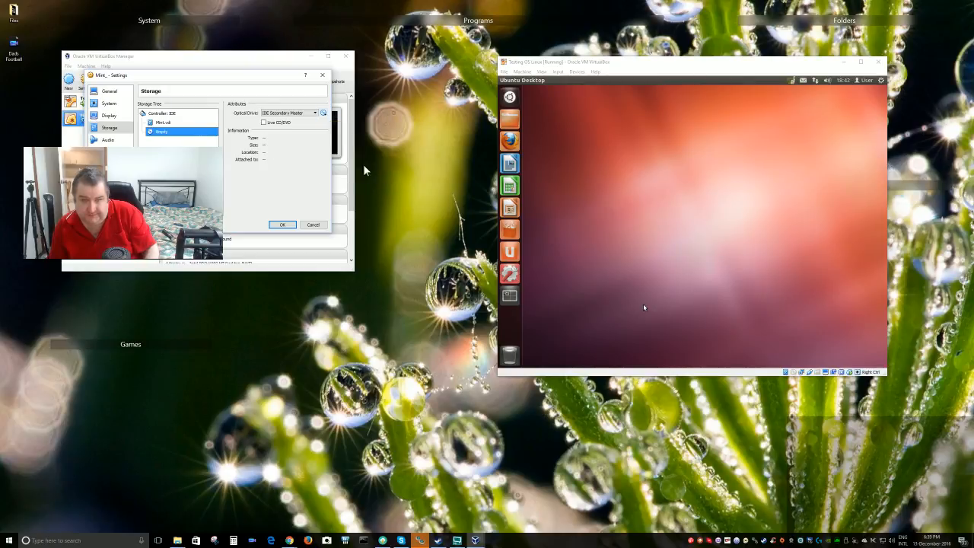
pyautogui.click(283, 224)
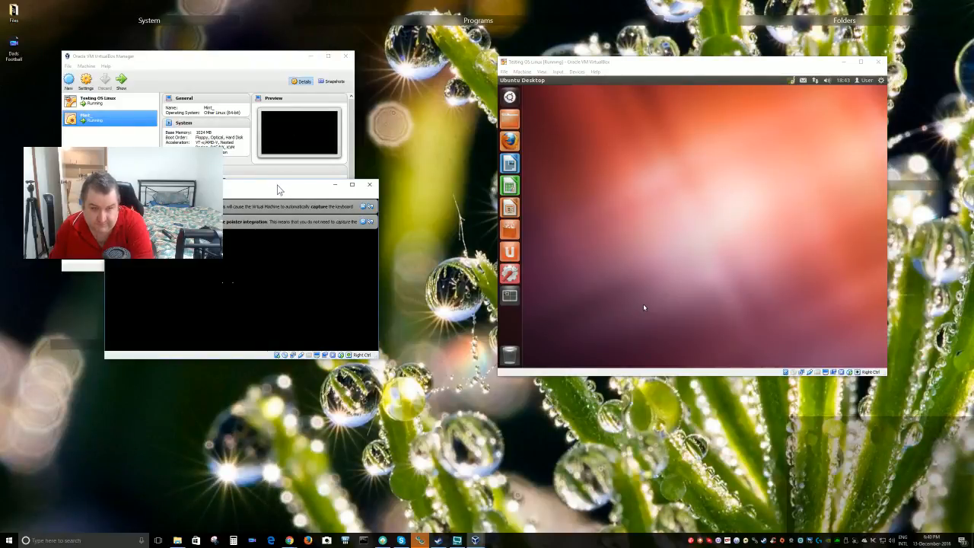
# Shift the booting Mint_ window slightly right while it starts the Linux Mint live desktop
pyautogui.moveTo(275, 190); pyautogui.dragTo(318, 185)
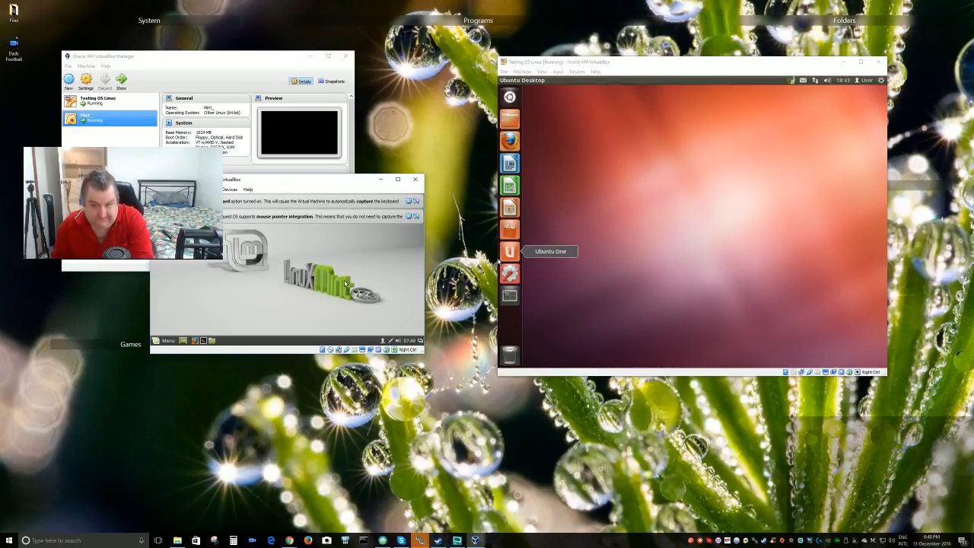
# Move the Mint_ window fully into view, enlarge it, and continue past the installer's language page
pyautogui.moveTo(327, 179); pyautogui.dragTo(313, 116)
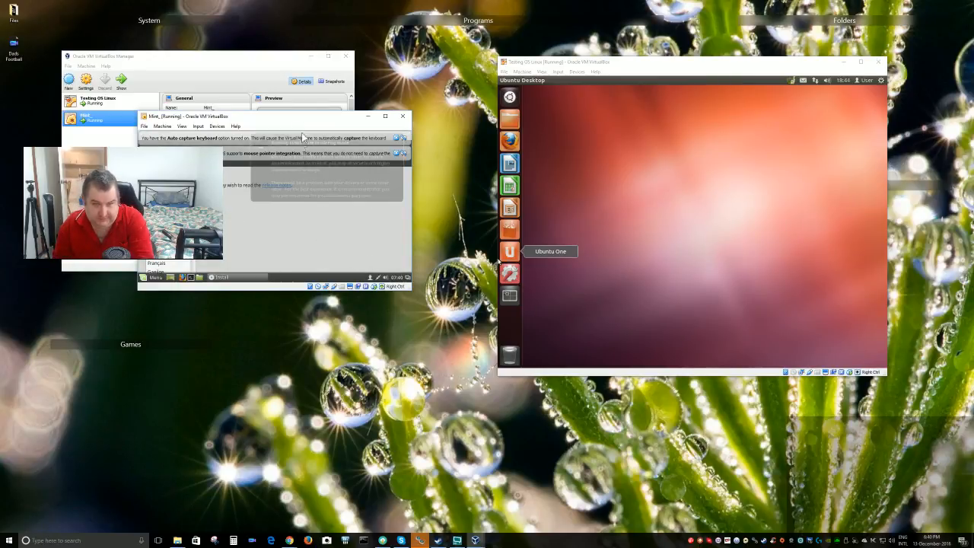
pyautogui.moveTo(307, 119); pyautogui.dragTo(289, 105)
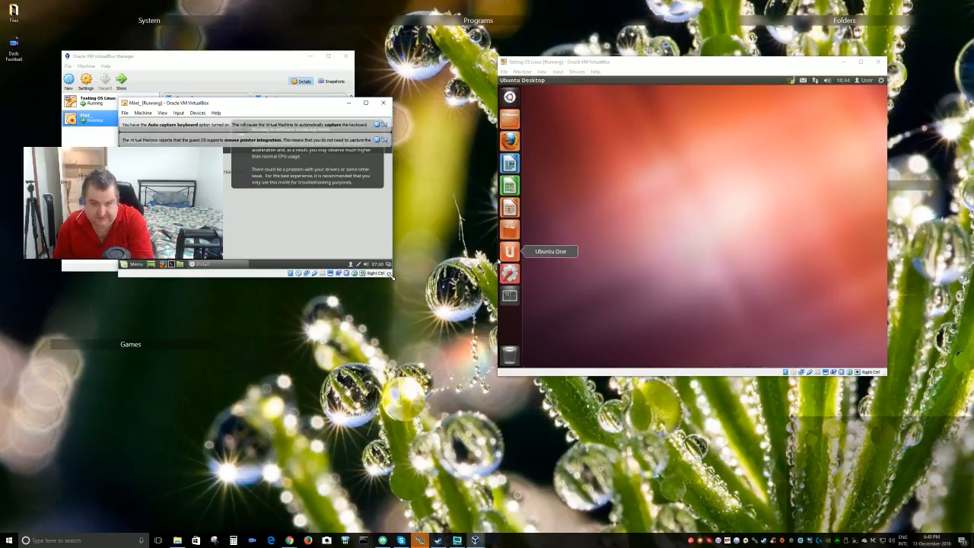
pyautogui.moveTo(391, 276); pyautogui.dragTo(471, 385)
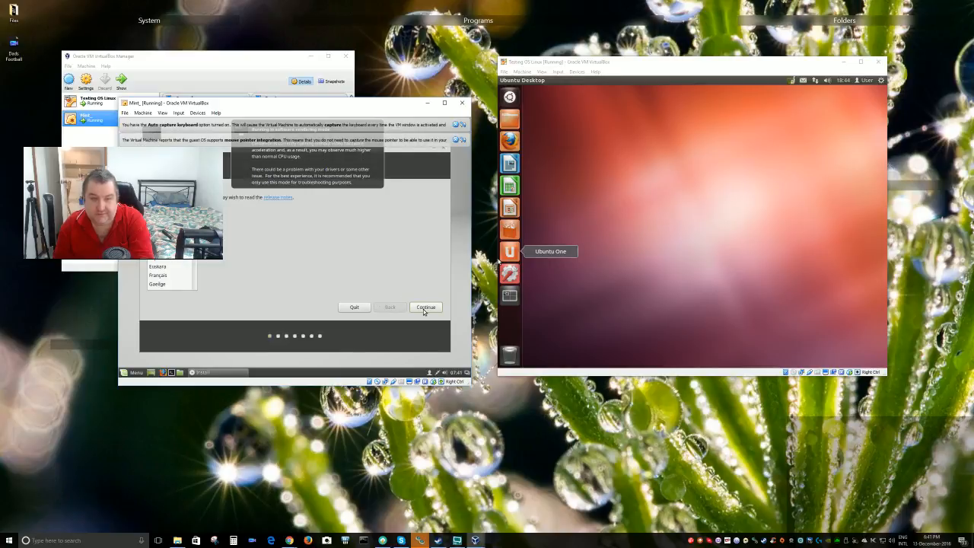
pyautogui.click(424, 308)
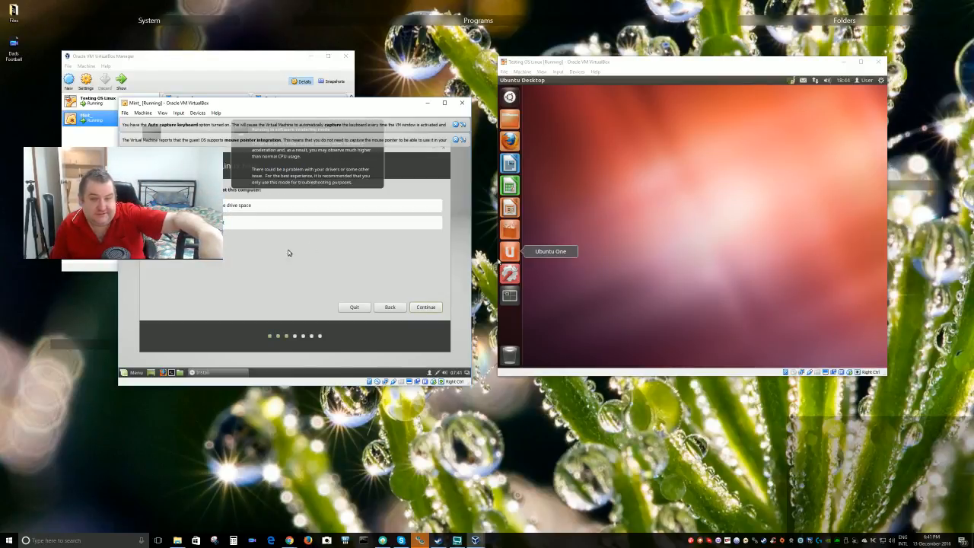
# Continue past the preparation checks and choose Install Now with the erase-disk option
pyautogui.click(426, 309)
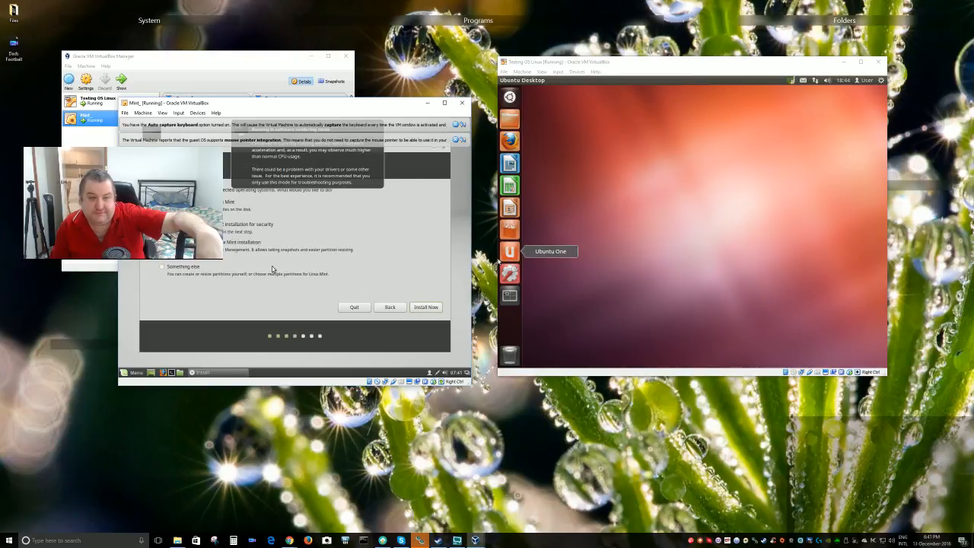
pyautogui.click(429, 308)
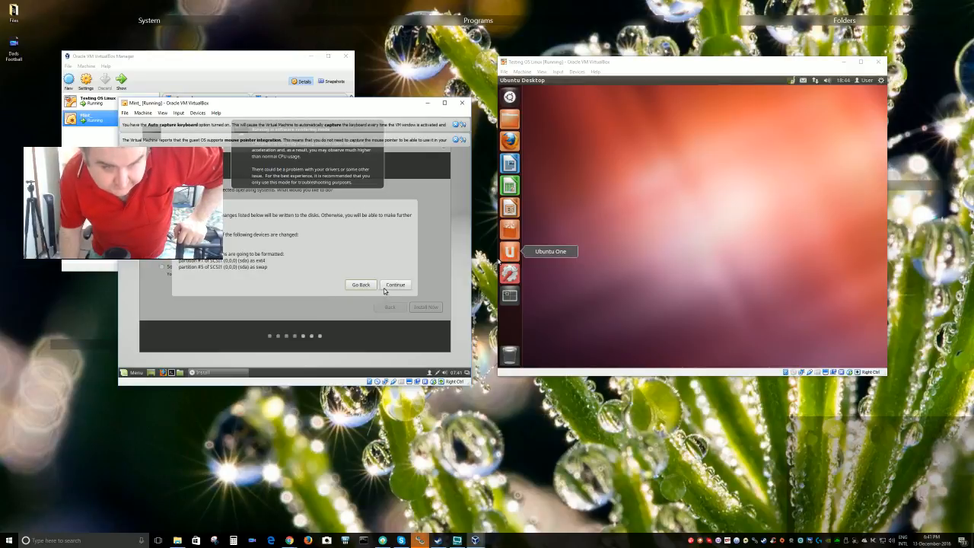
# Confirm writing the new ext4 and swap partitions to the virtual disk
pyautogui.click(397, 287)
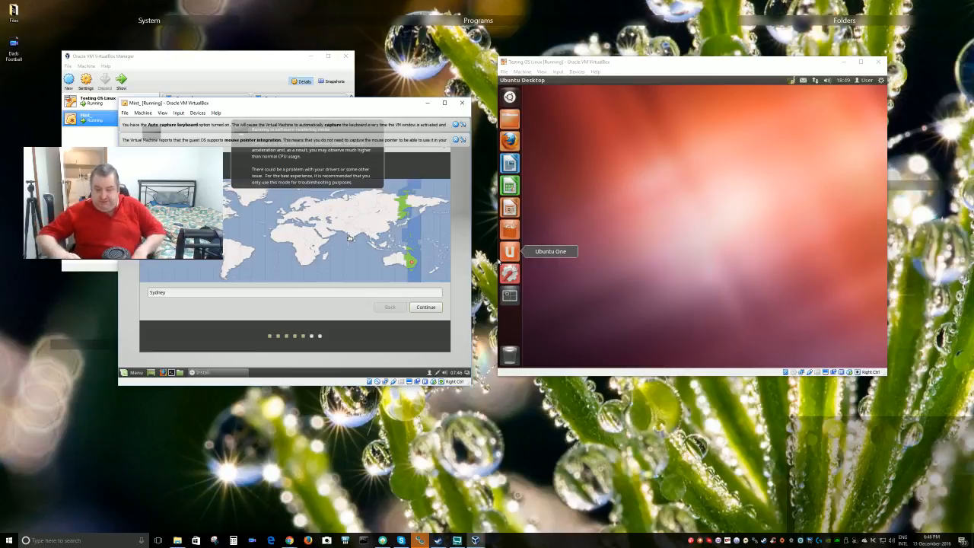
# Accept Sydney as the time zone and pick the English (UK) keyboard layout
pyautogui.click(430, 309)
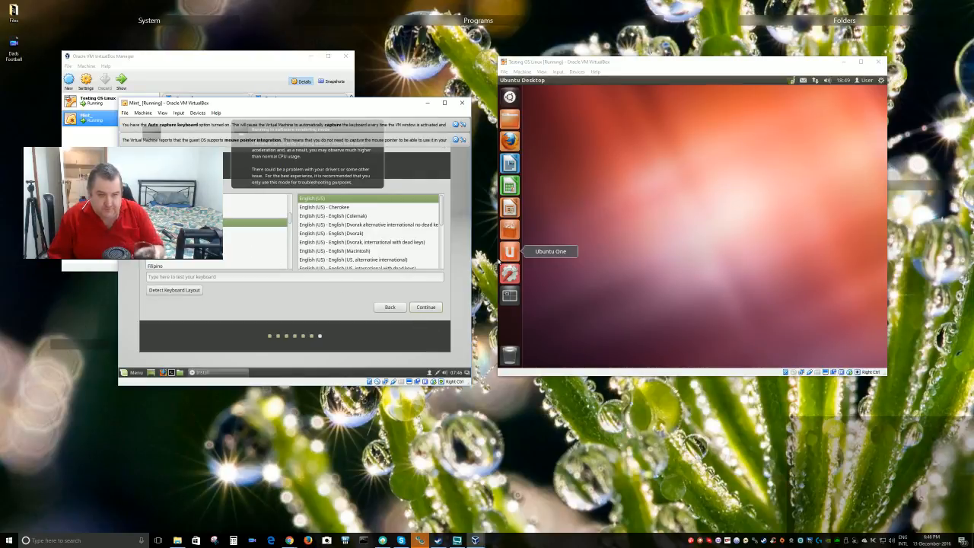
pyautogui.click(430, 307)
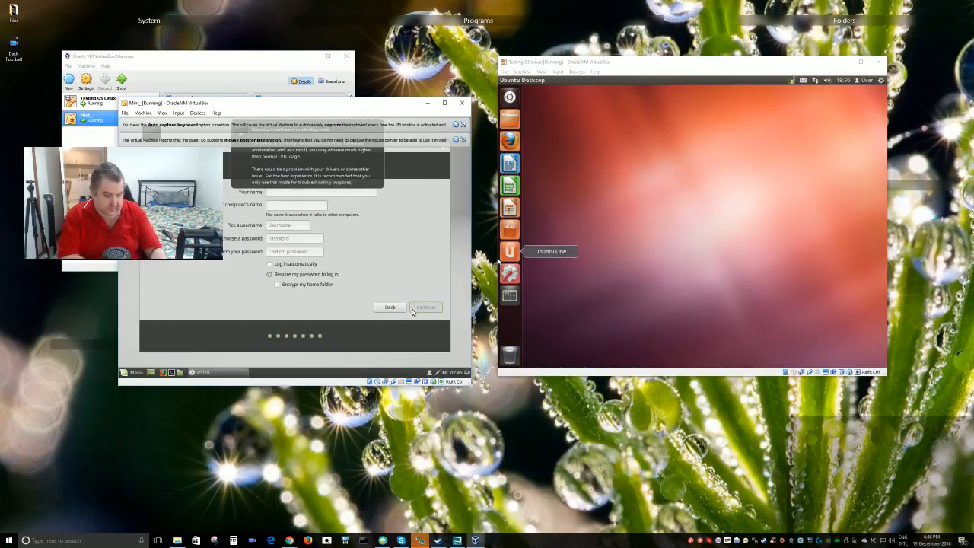
# Enter the name 'User', type and confirm the account password, and continue the installation
pyautogui.write('Ue')
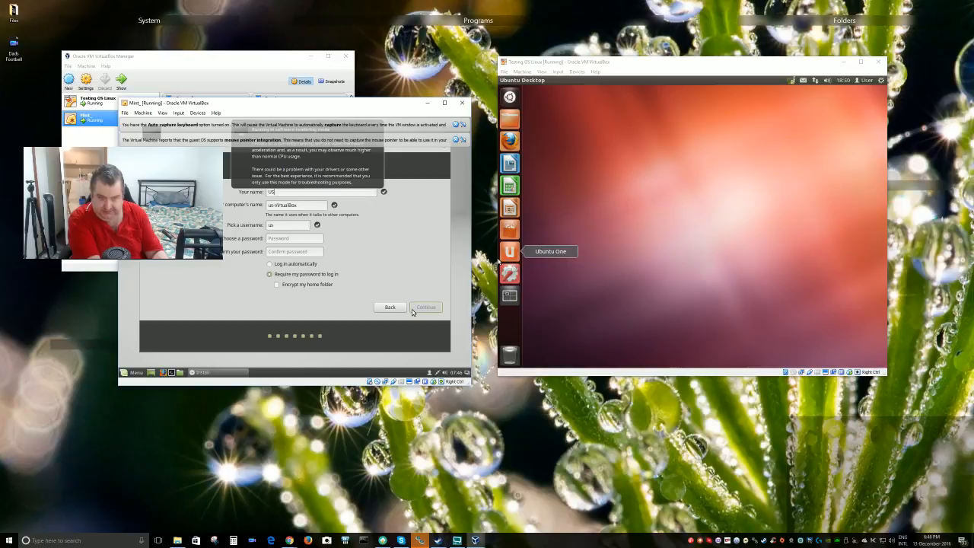
pyautogui.press('BackSpace')
pyautogui.write('ser')
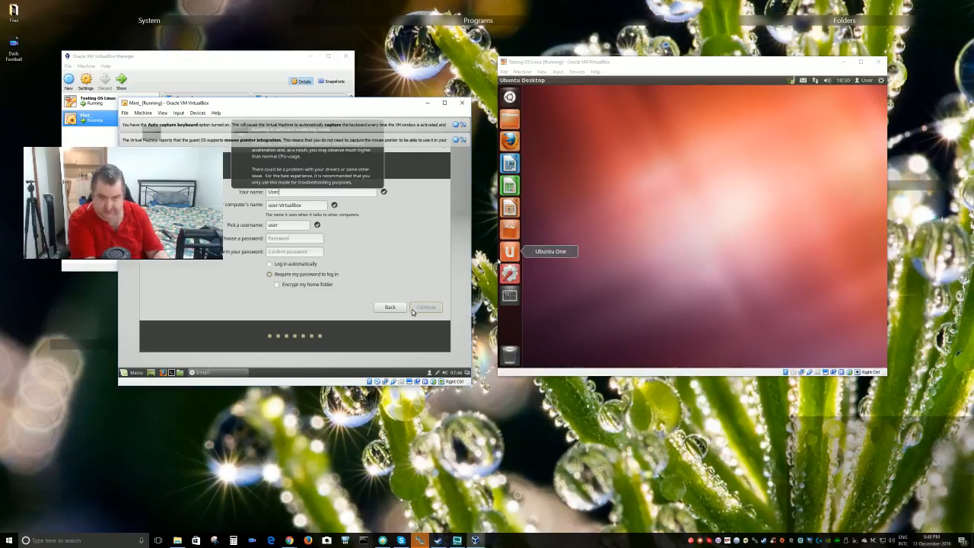
pyautogui.click(289, 239)
pyautogui.write('••••')
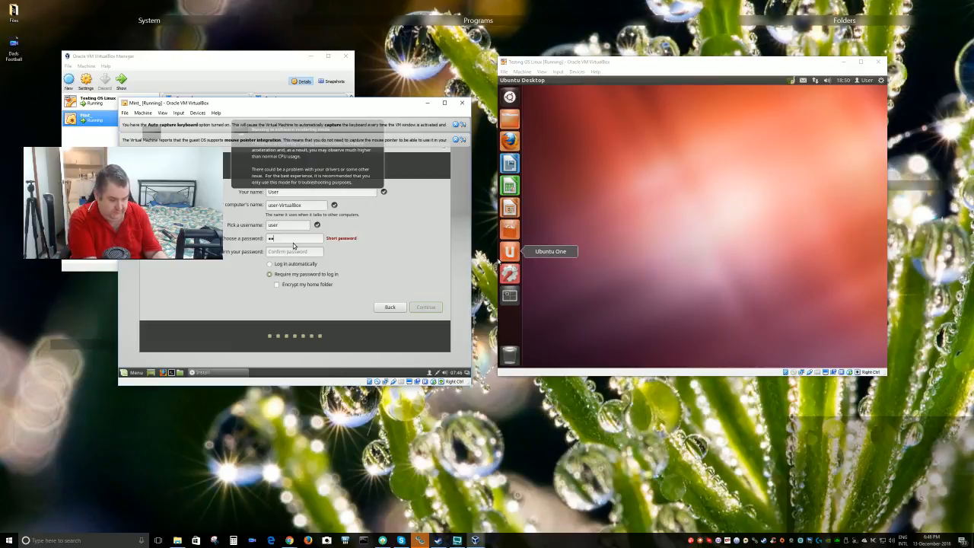
pyautogui.click(288, 252)
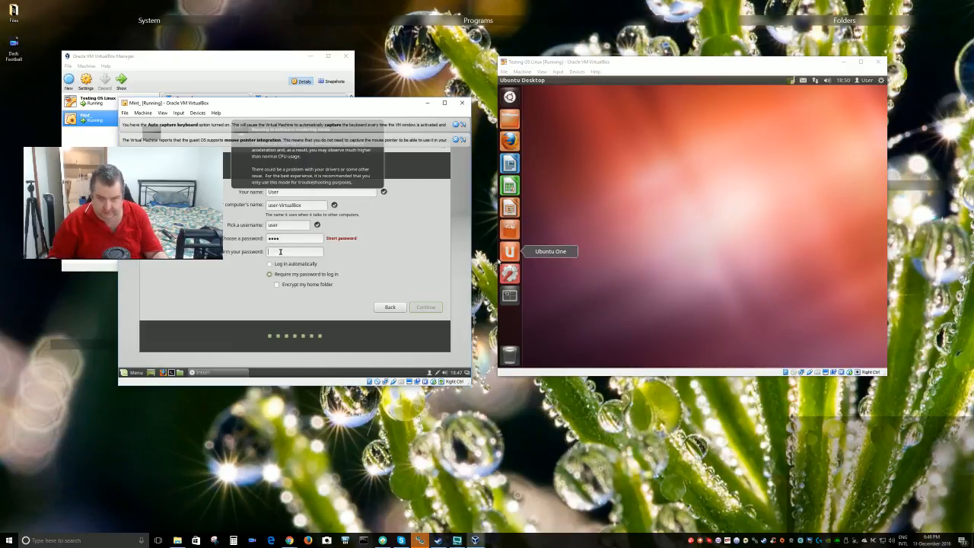
pyautogui.write('••••')
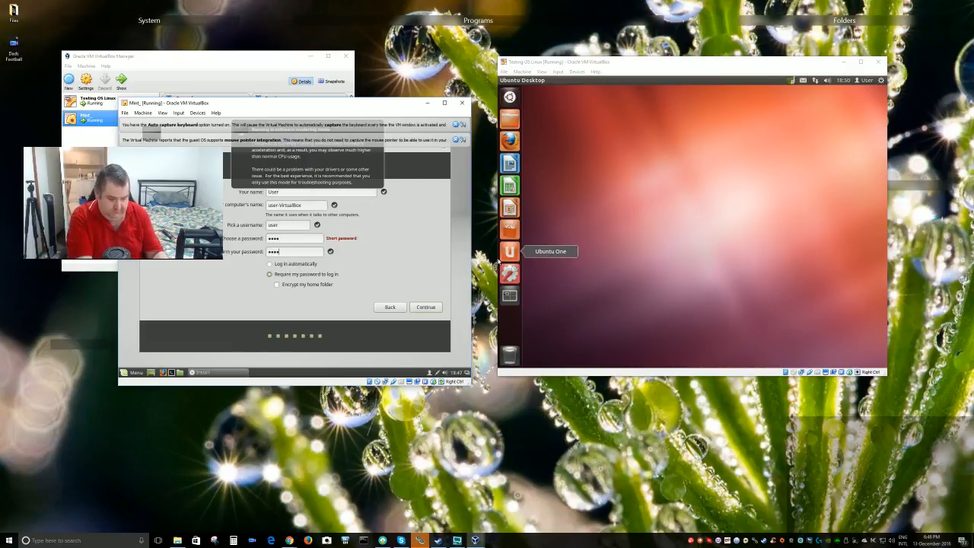
pyautogui.press('Return')
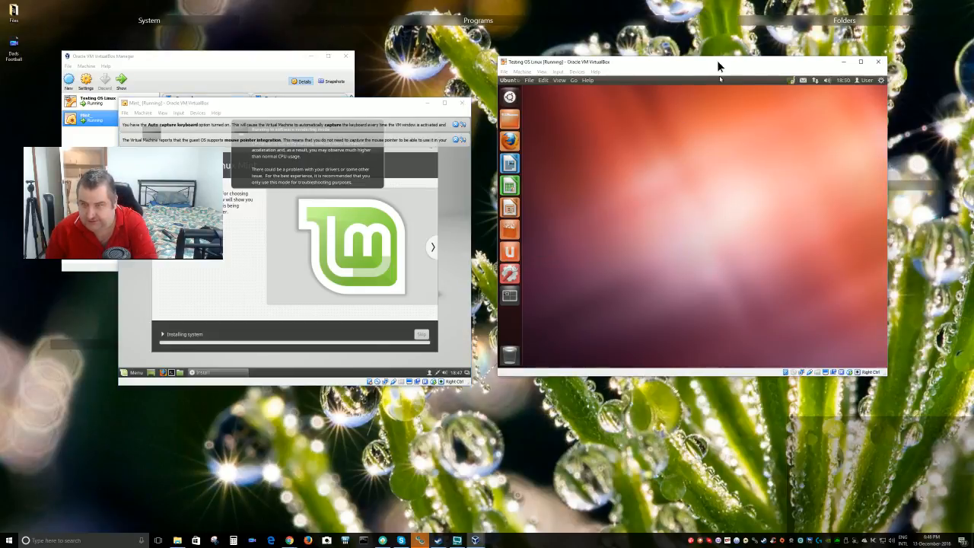
# Shut down the Ubuntu guest in the Testing OS Linux window from its system menu
pyautogui.moveTo(717, 60); pyautogui.dragTo(748, 101)
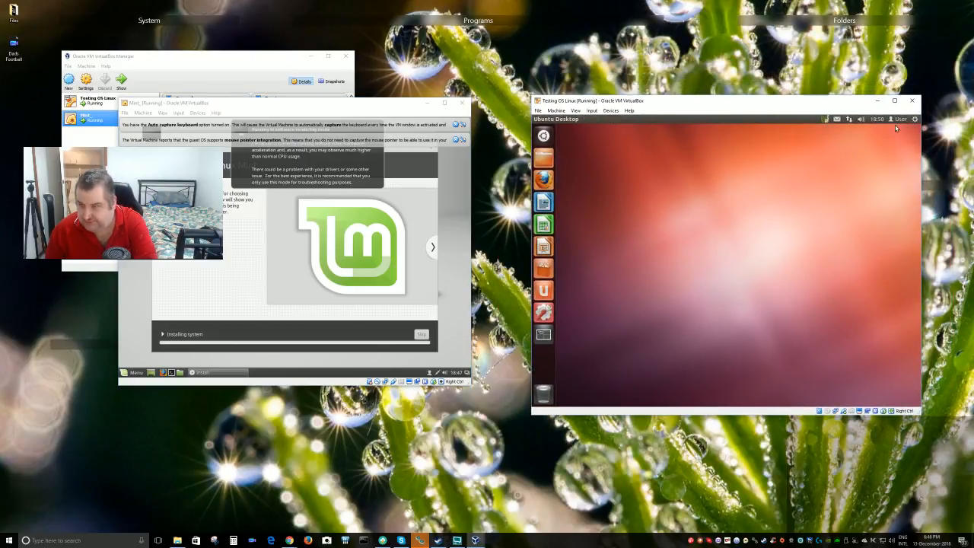
pyautogui.click(915, 119)
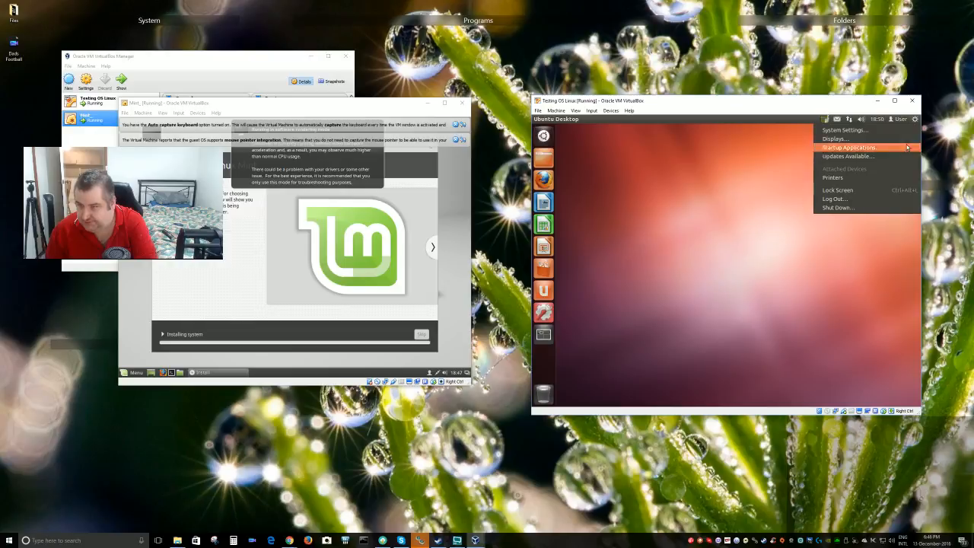
pyautogui.click(864, 211)
pyautogui.click(826, 289)
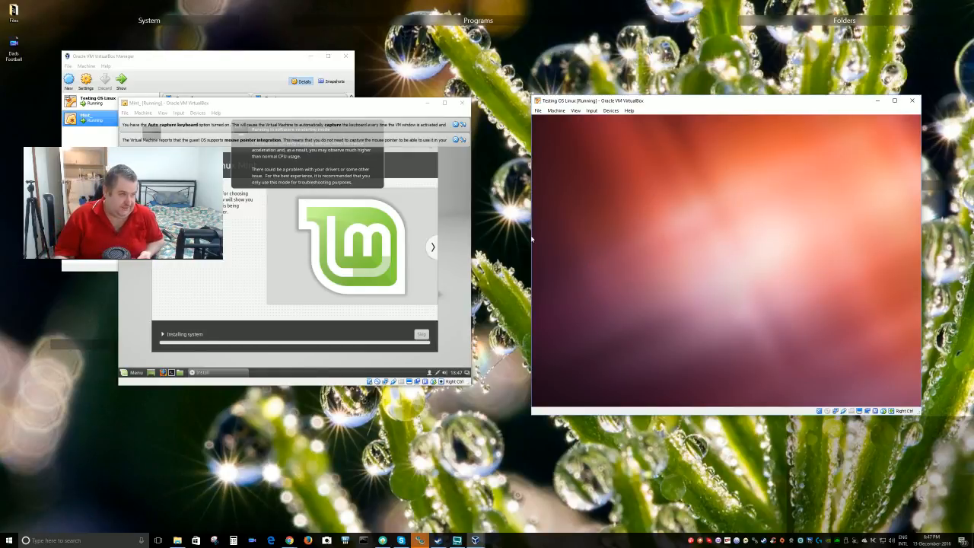
# Release the keyboard from the Ubuntu guest and move the Mint VM window to the right
pyautogui.hotkey('alt', 'Tab')
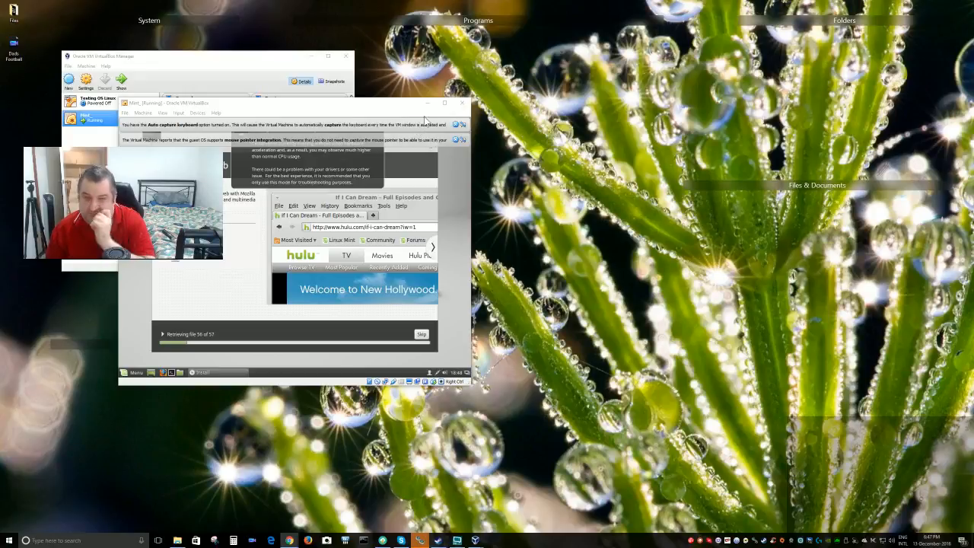
pyautogui.moveTo(390, 104); pyautogui.dragTo(709, 111)
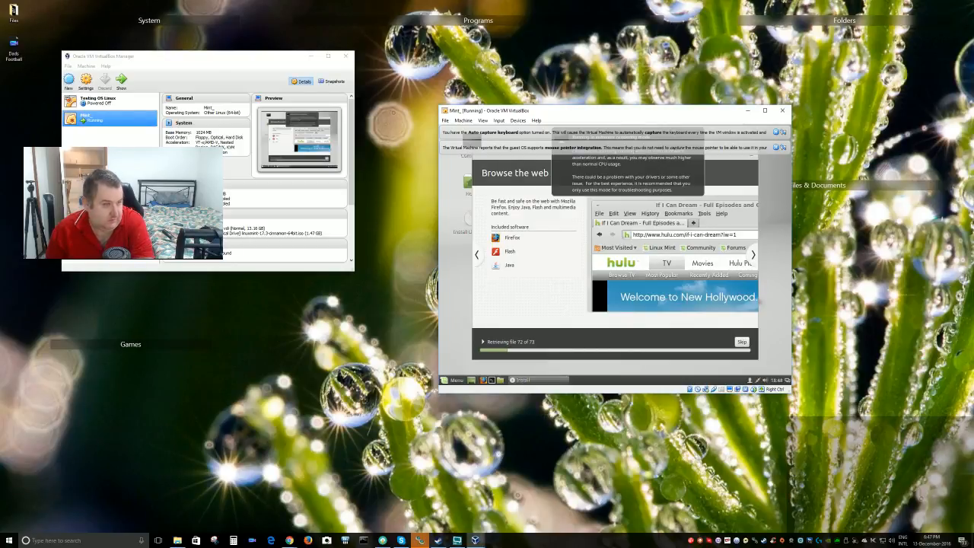
pyautogui.click(289, 540)
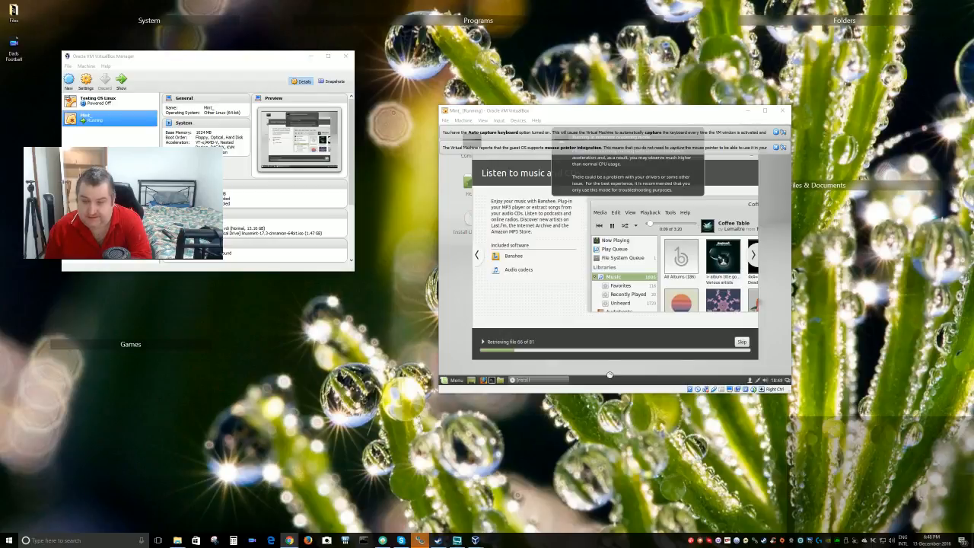
pyautogui.moveTo(669, 112); pyautogui.dragTo(662, 78)
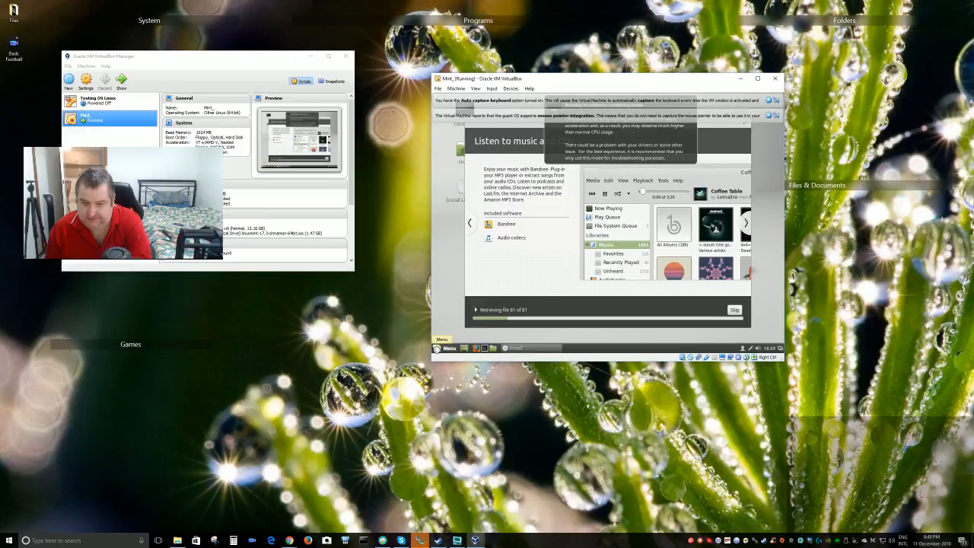
# Browse the Mint menu's All Applications list to the bottom while installation continues
pyautogui.click(441, 348)
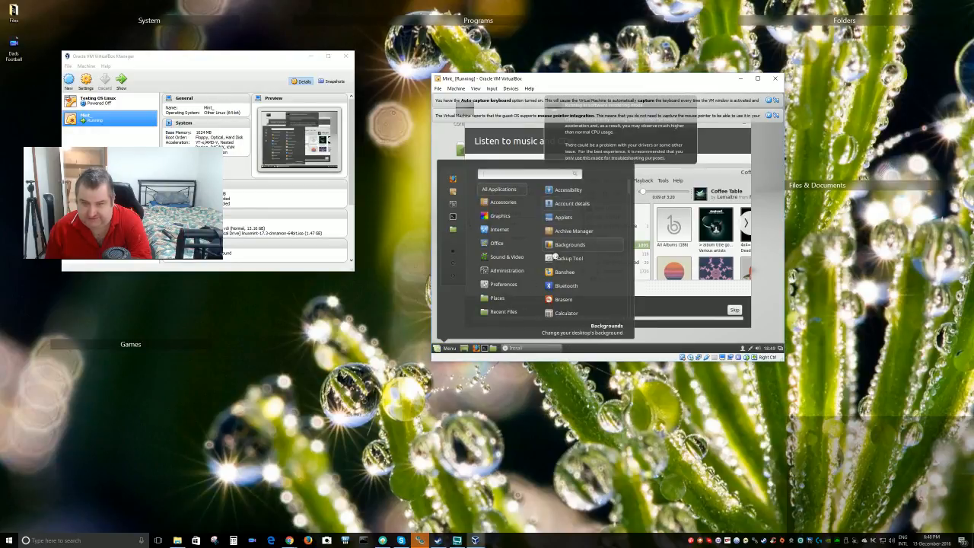
pyautogui.scroll(-5, 586, 259)
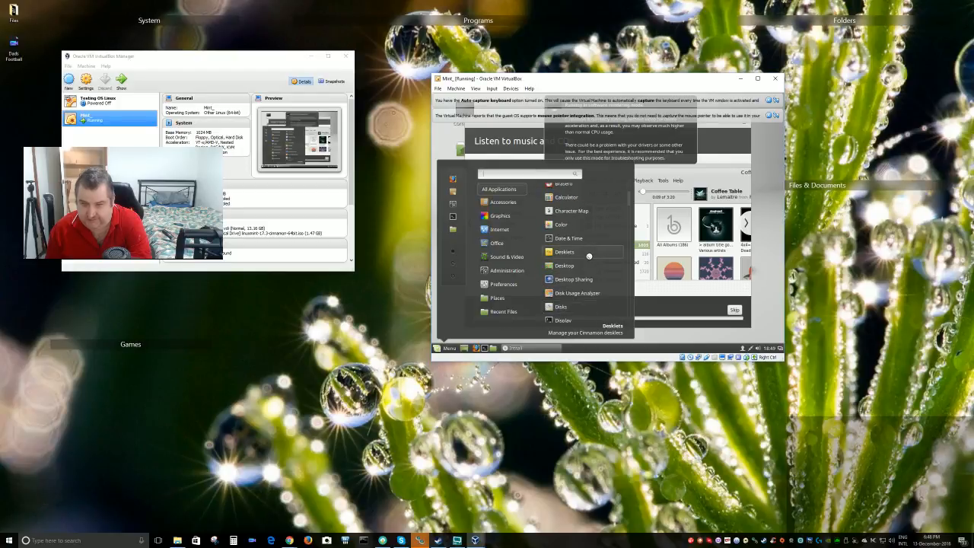
pyautogui.scroll(-4, 584, 261)
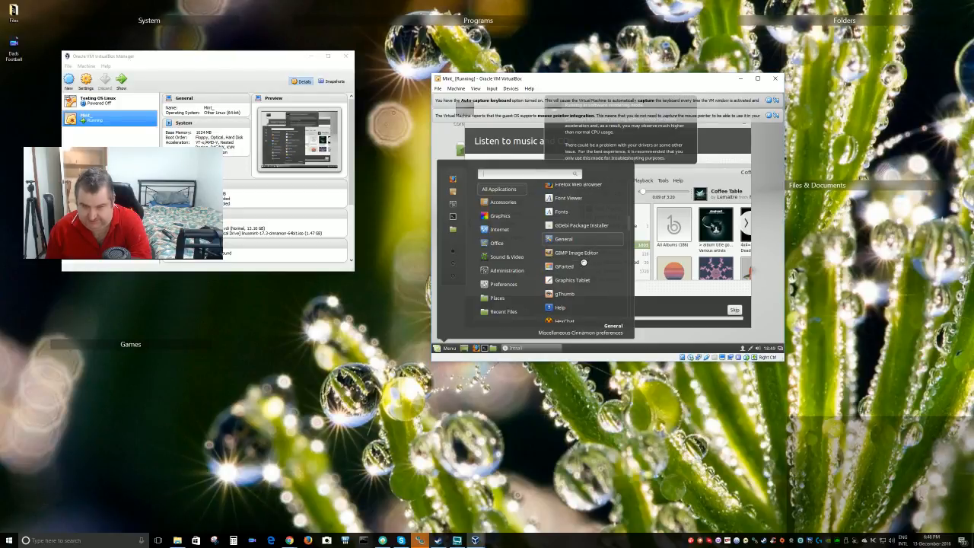
pyautogui.scroll(-5, 584, 261)
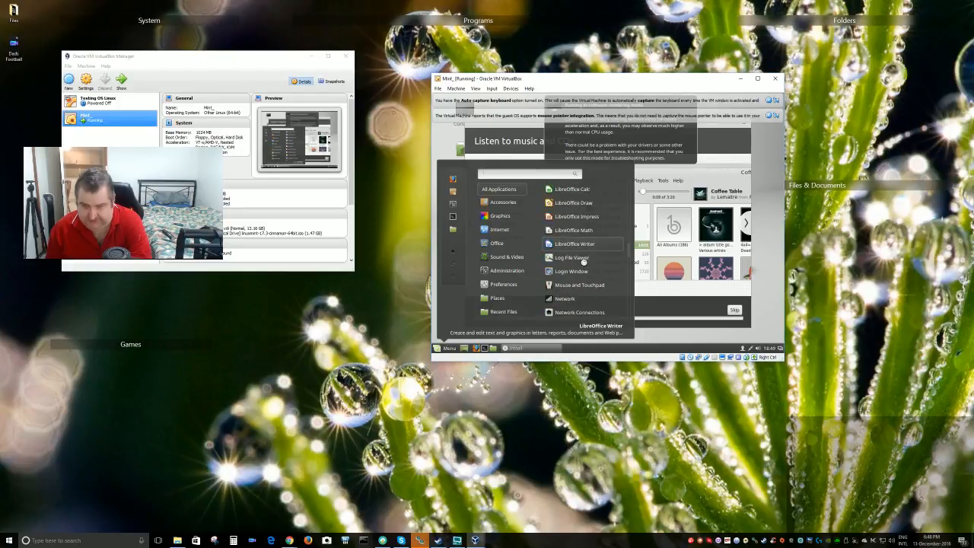
pyautogui.scroll(-2, 583, 262)
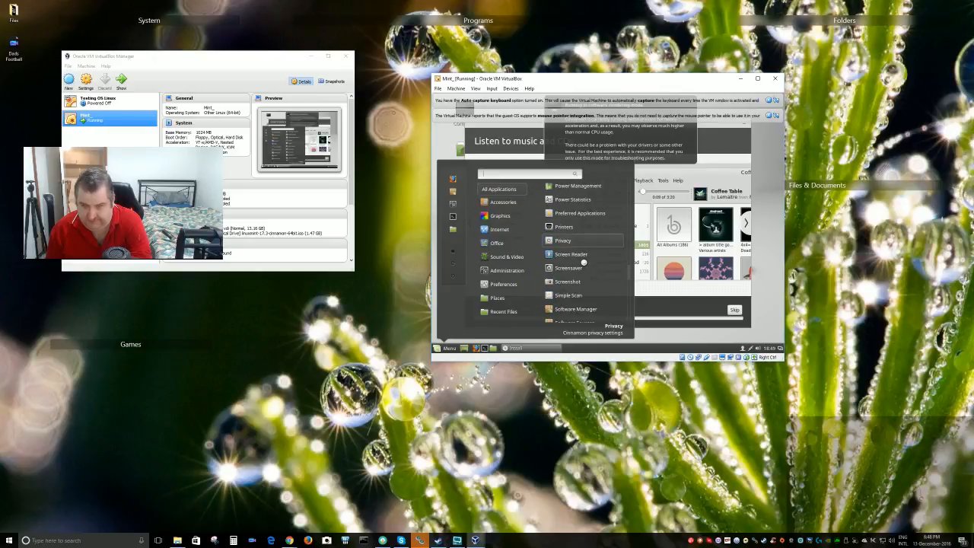
pyautogui.scroll(-4, 584, 261)
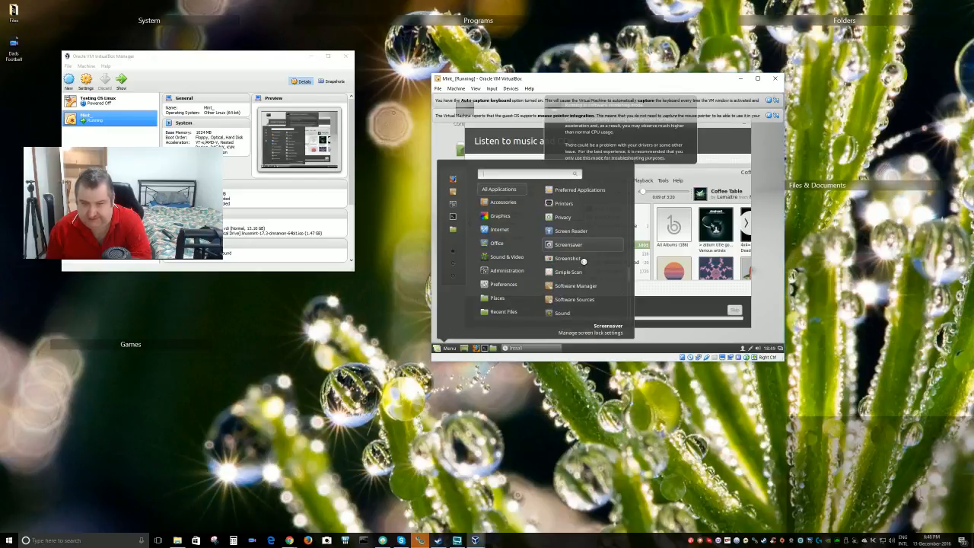
pyautogui.scroll(-5, 582, 260)
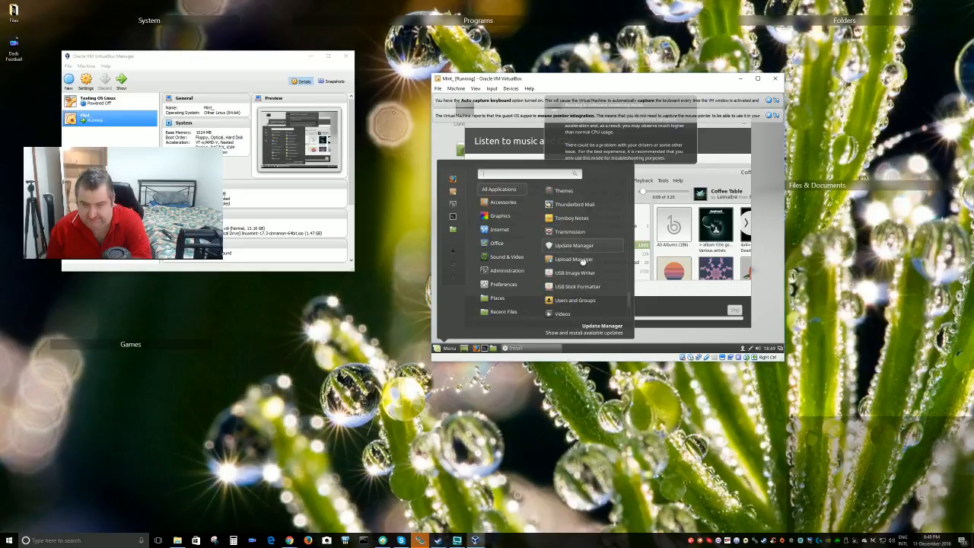
pyautogui.scroll(-6, 583, 262)
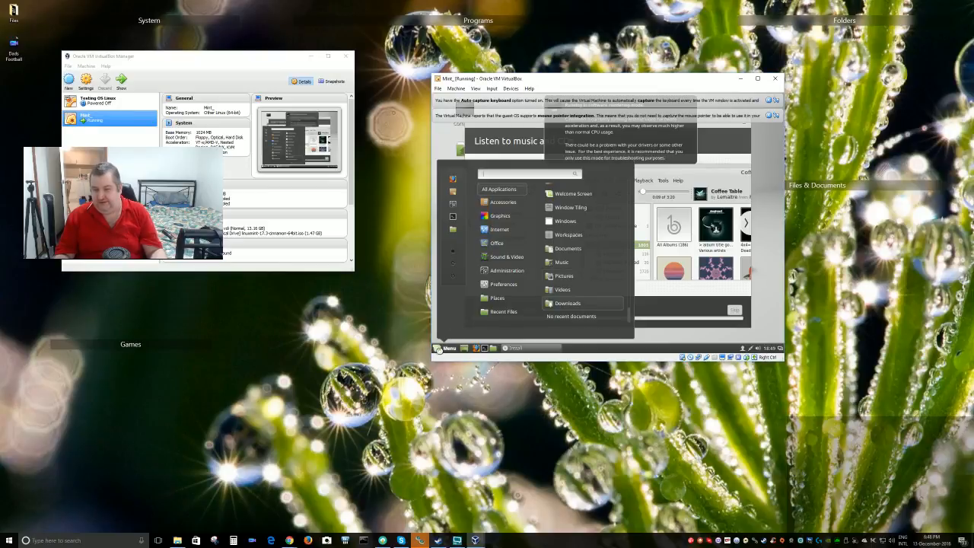
# Close the Mint application menu and shift the VirtualBox Manager window slightly lower
pyautogui.click(444, 348)
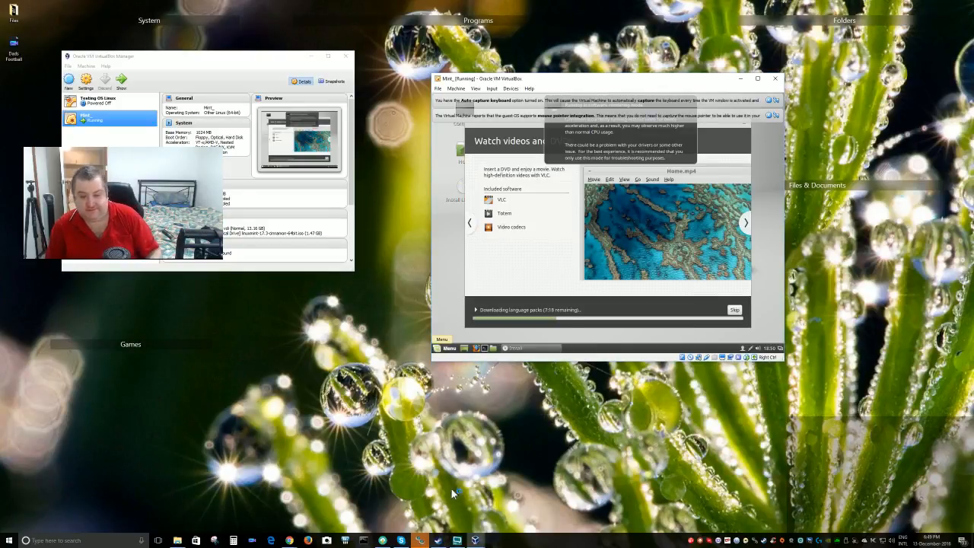
pyautogui.click(457, 540)
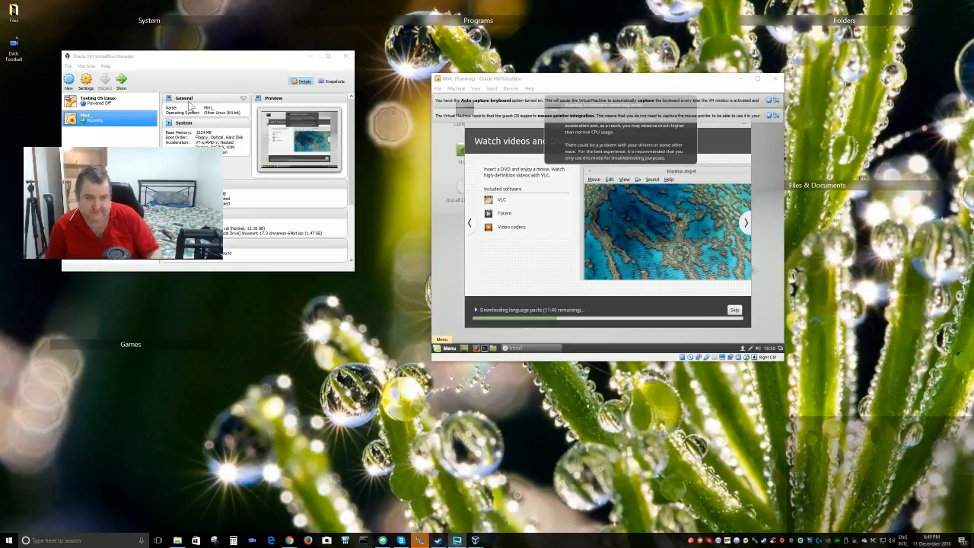
pyautogui.moveTo(232, 56); pyautogui.dragTo(246, 77)
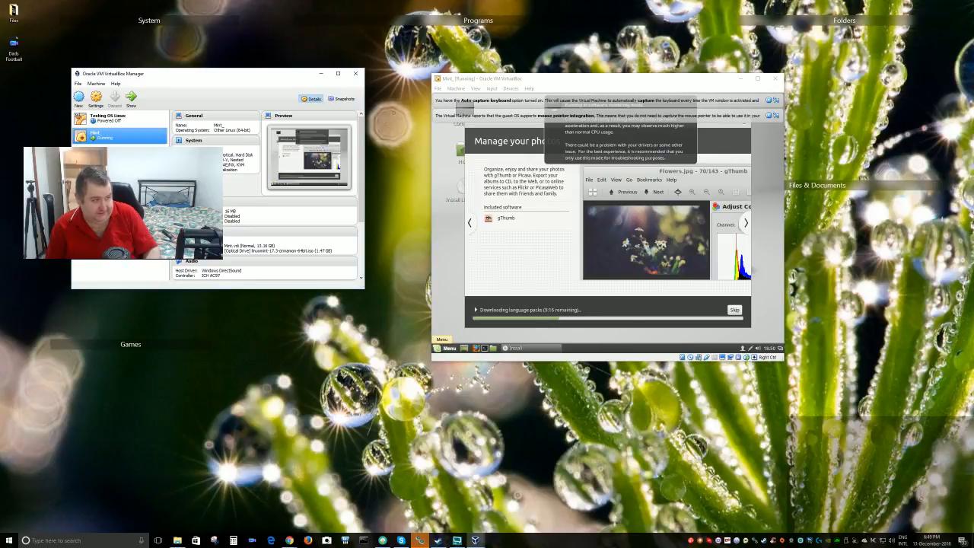
pyautogui.hotkey('alt', 'Tab')
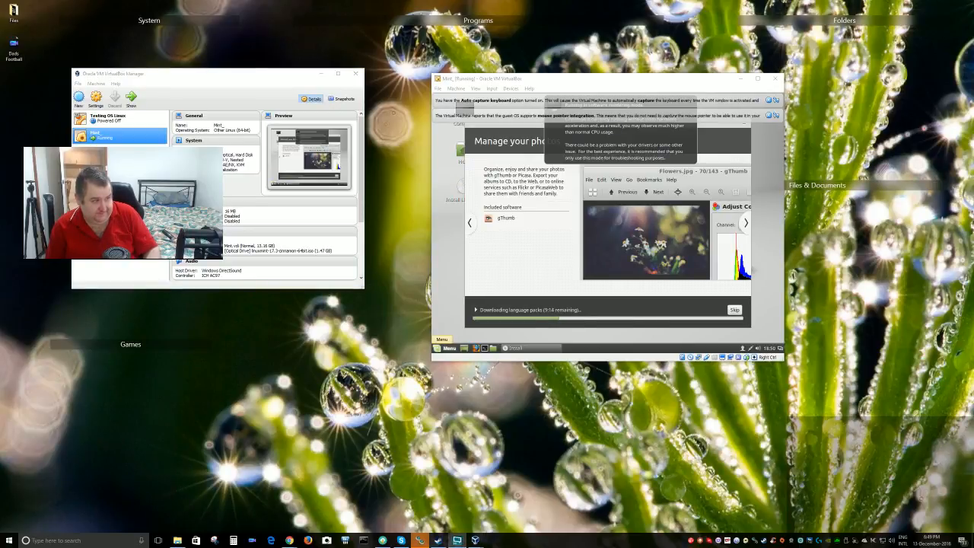